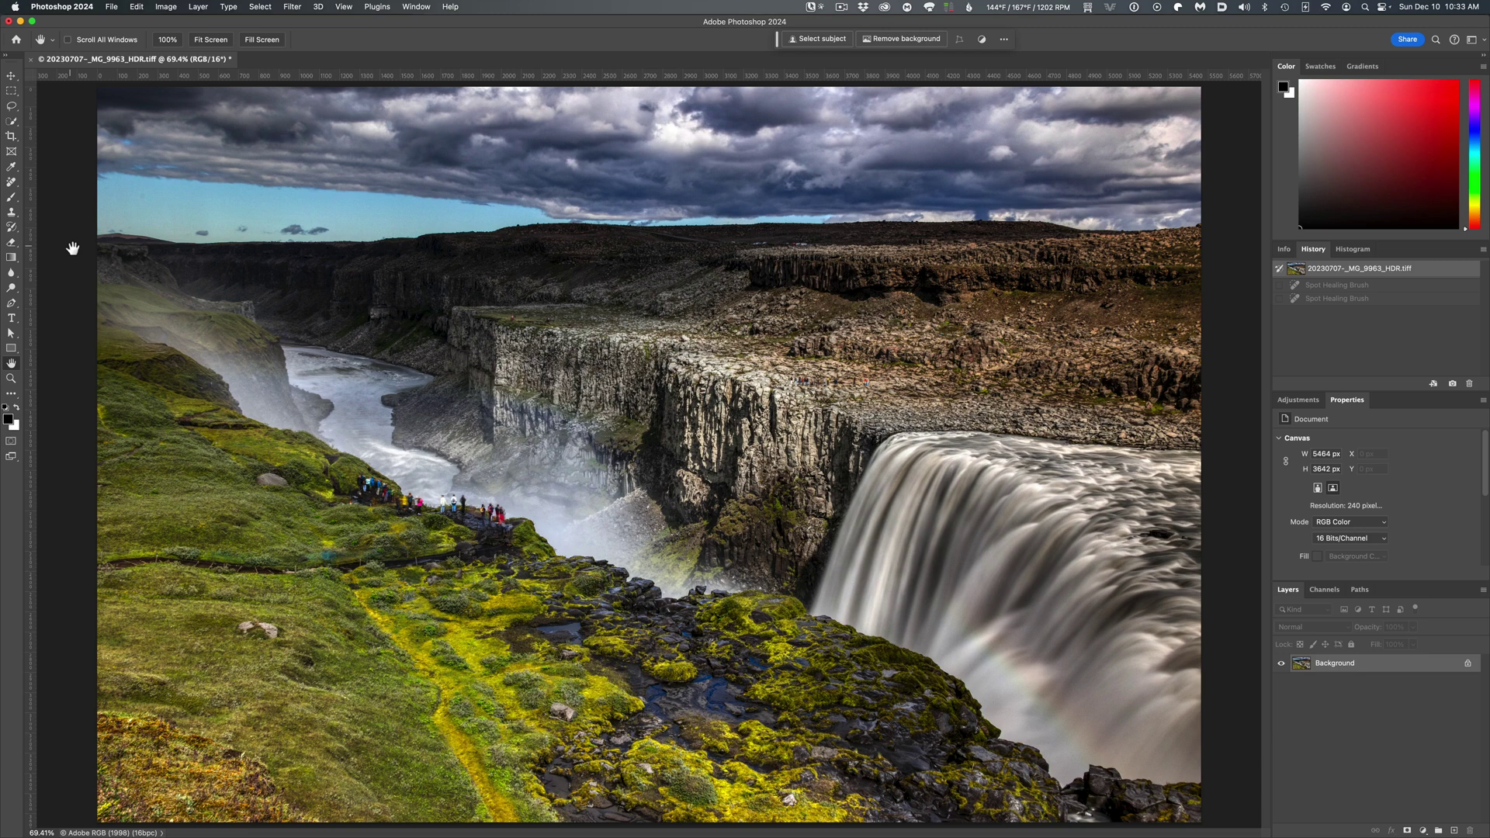
# Zoom in on the hikers on the cliff path to 300% and bring up the healing tools.
pyautogui.click(11, 380)
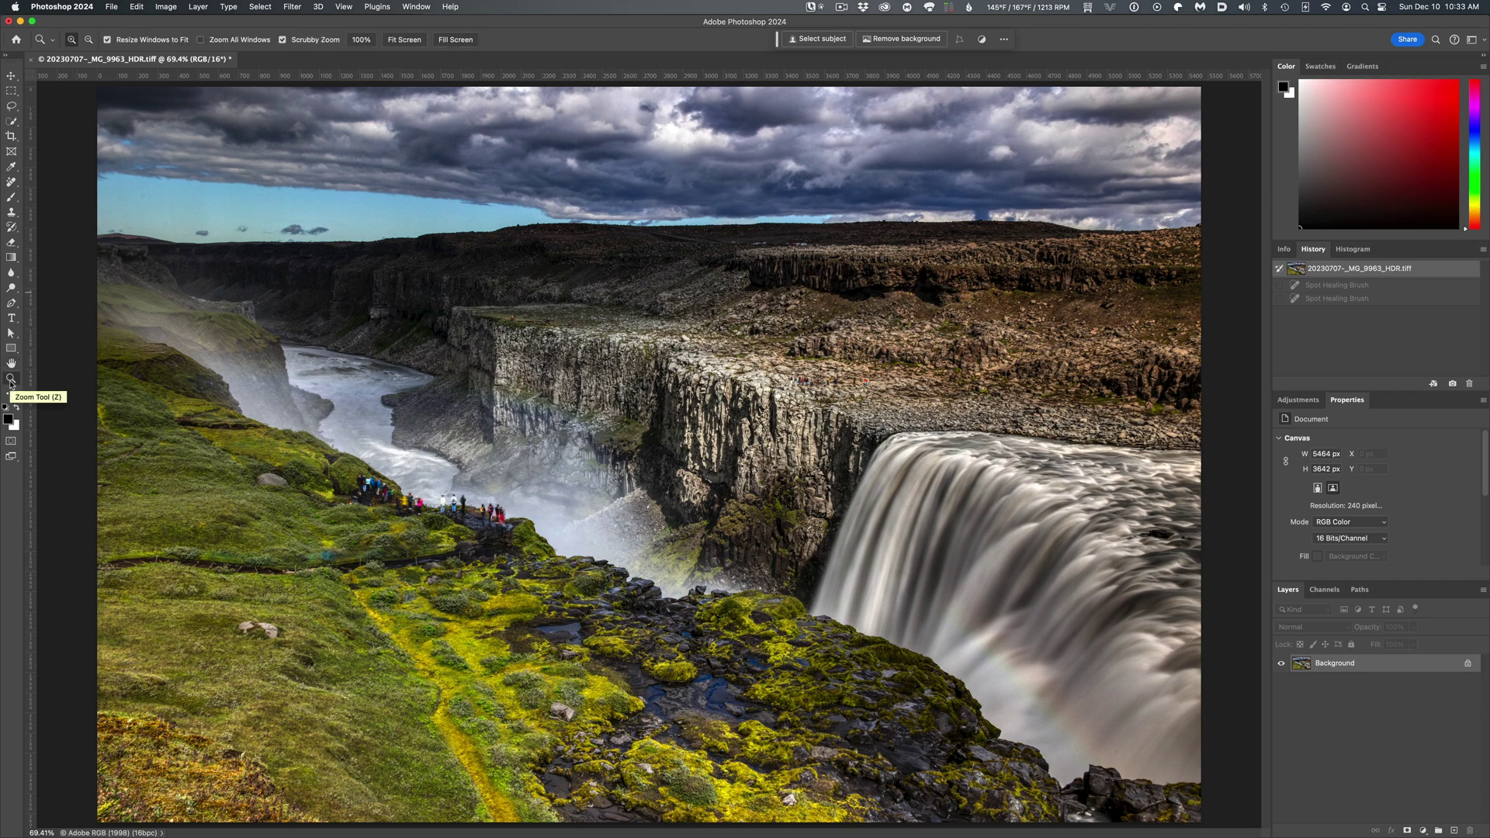
pyautogui.click(411, 523)
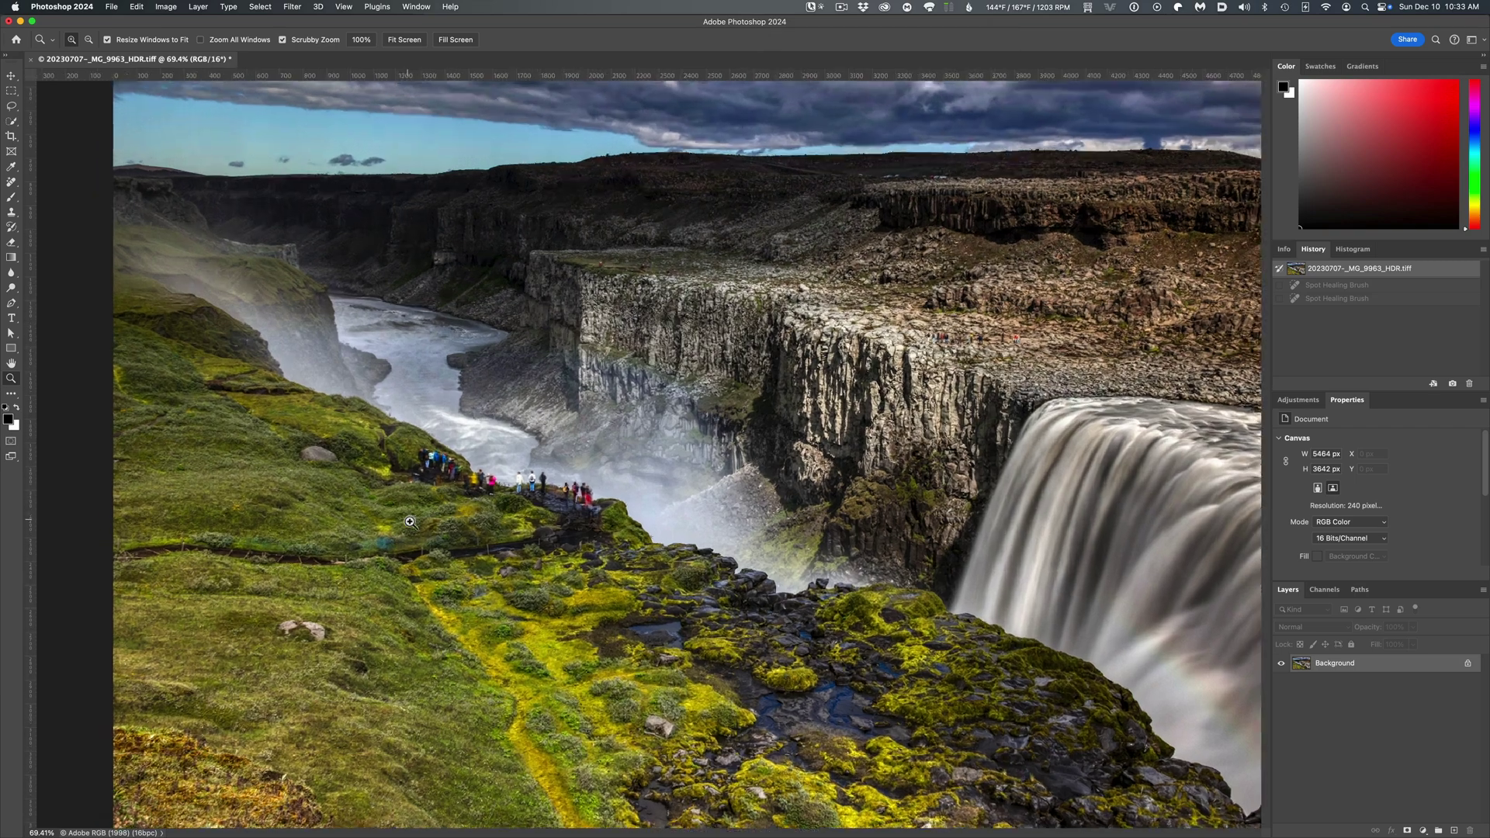
pyautogui.click(690, 439)
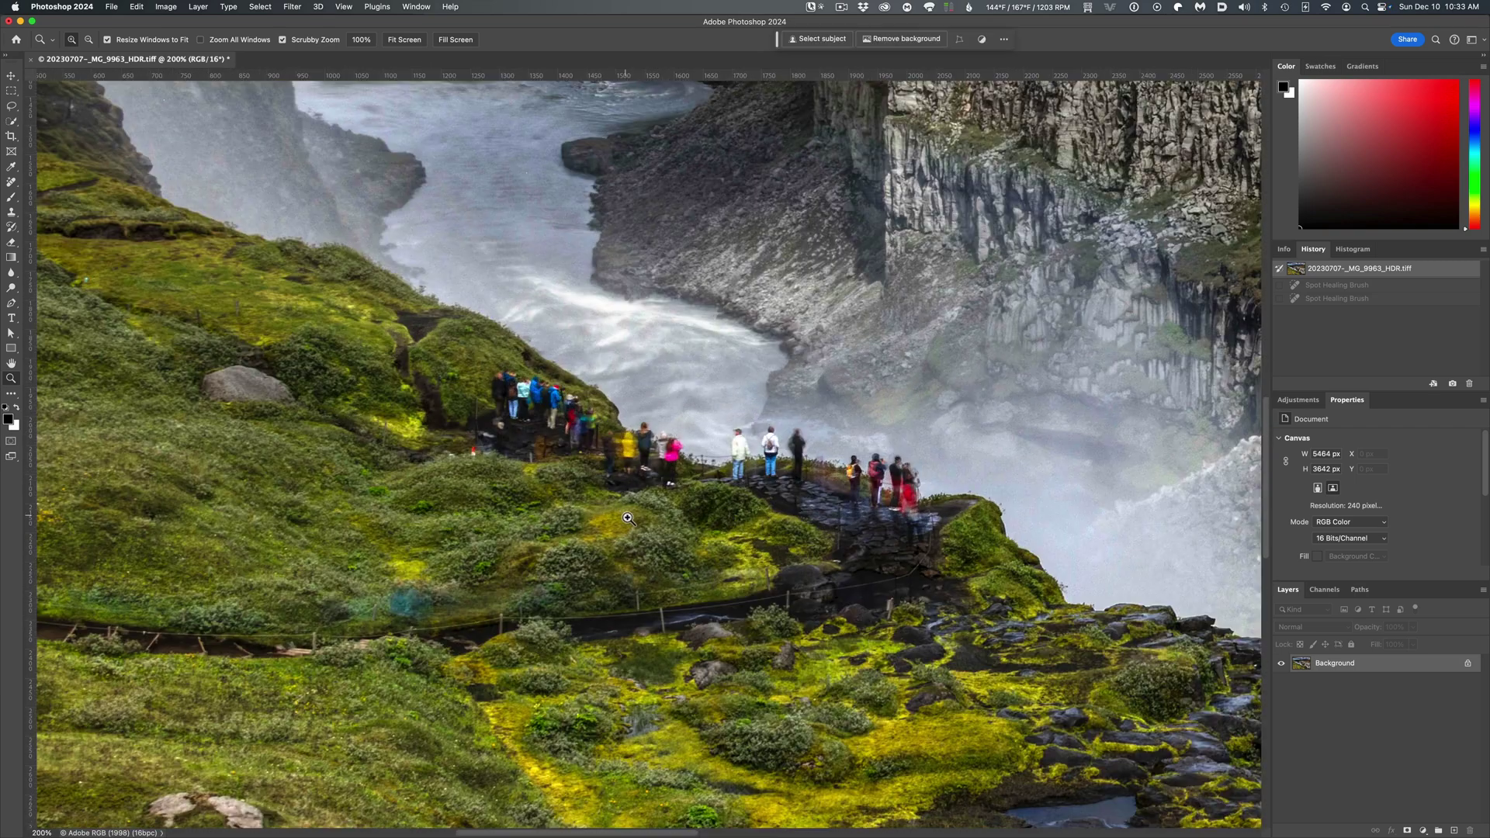
pyautogui.click(628, 518)
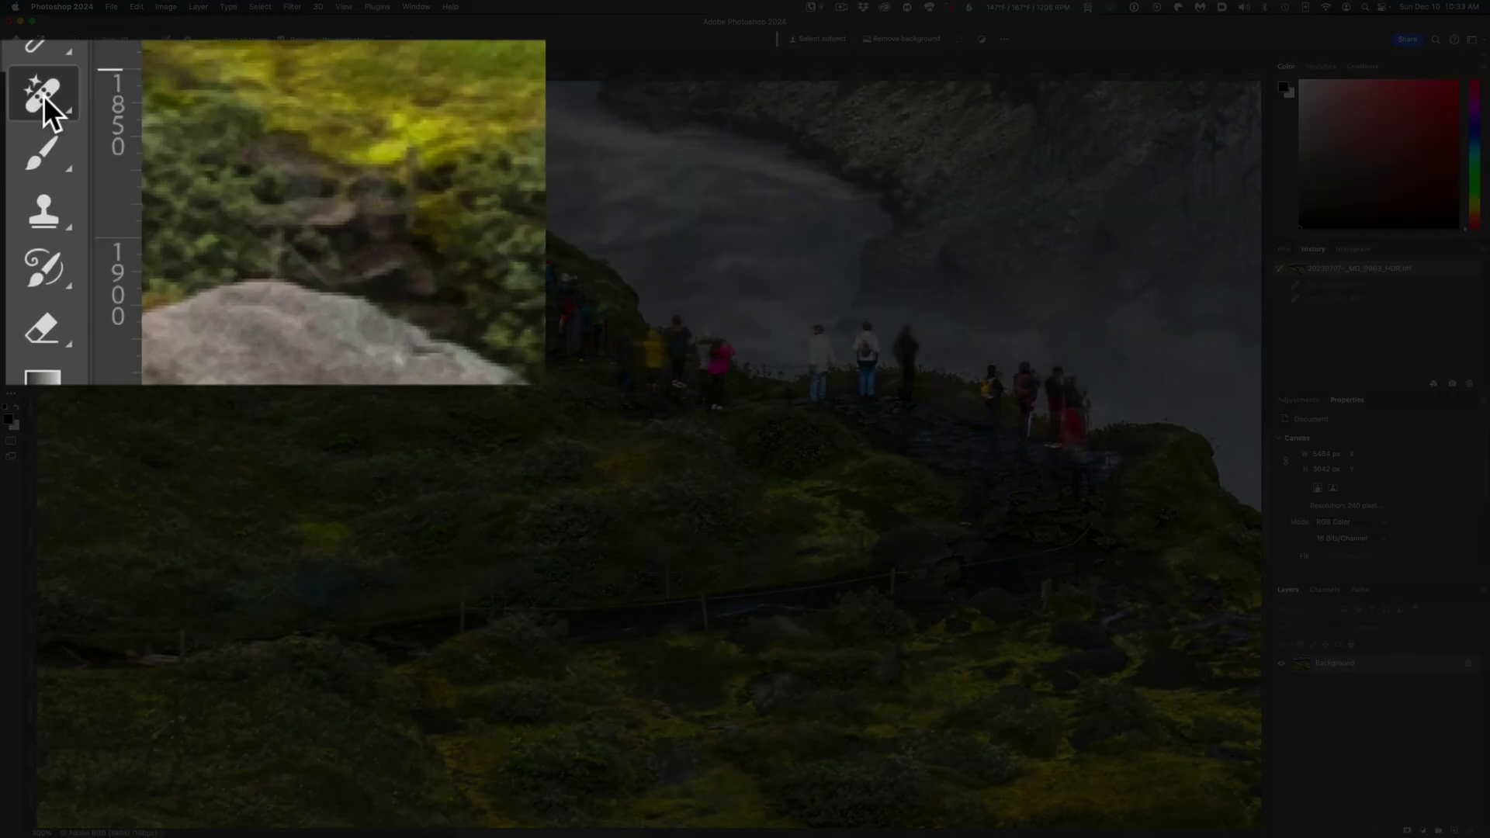
pyautogui.click(12, 184)
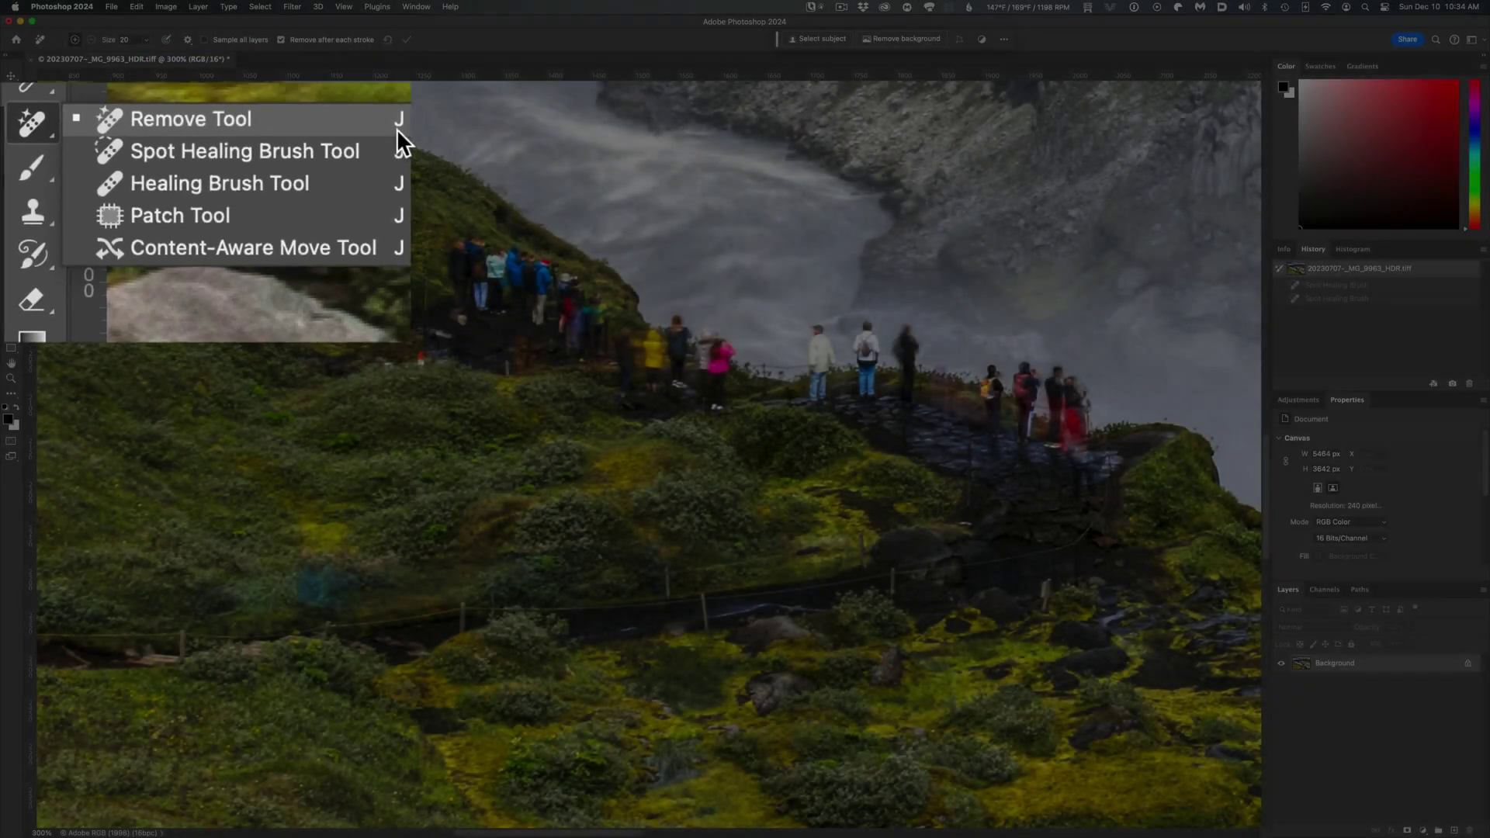
# With the Remove Tool at brush size 15, paint out the three middle hikers one by one.
pyautogui.click(528, 101)
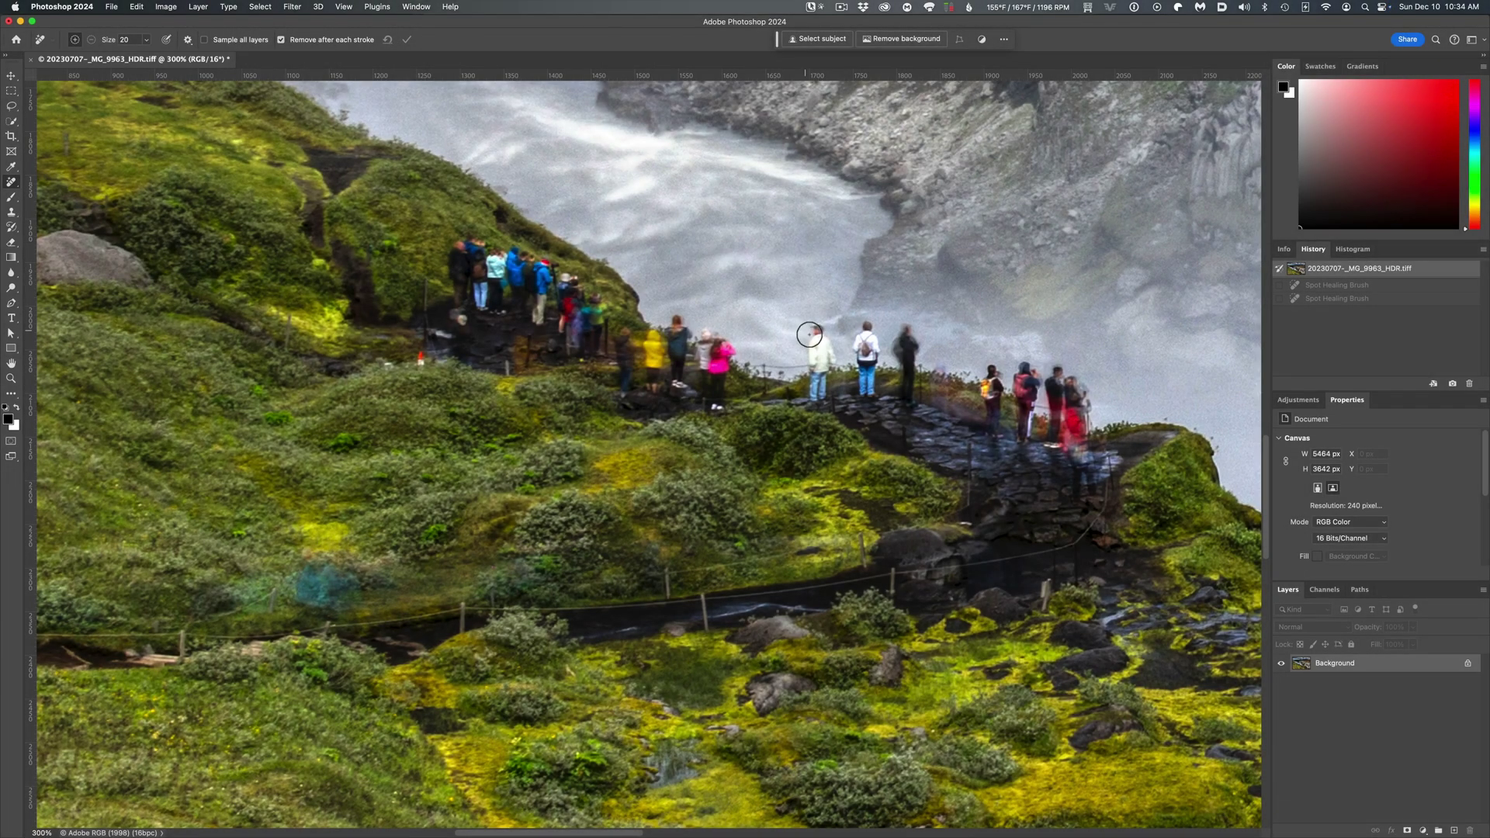
pyautogui.press('[')
pyautogui.moveTo(817, 331)
pyautogui.mouseDown()
pyautogui.moveTo(825, 404)
pyautogui.moveTo(827, 330)
pyautogui.moveTo(821, 388)
pyautogui.moveTo(818, 339)
pyautogui.mouseUp()
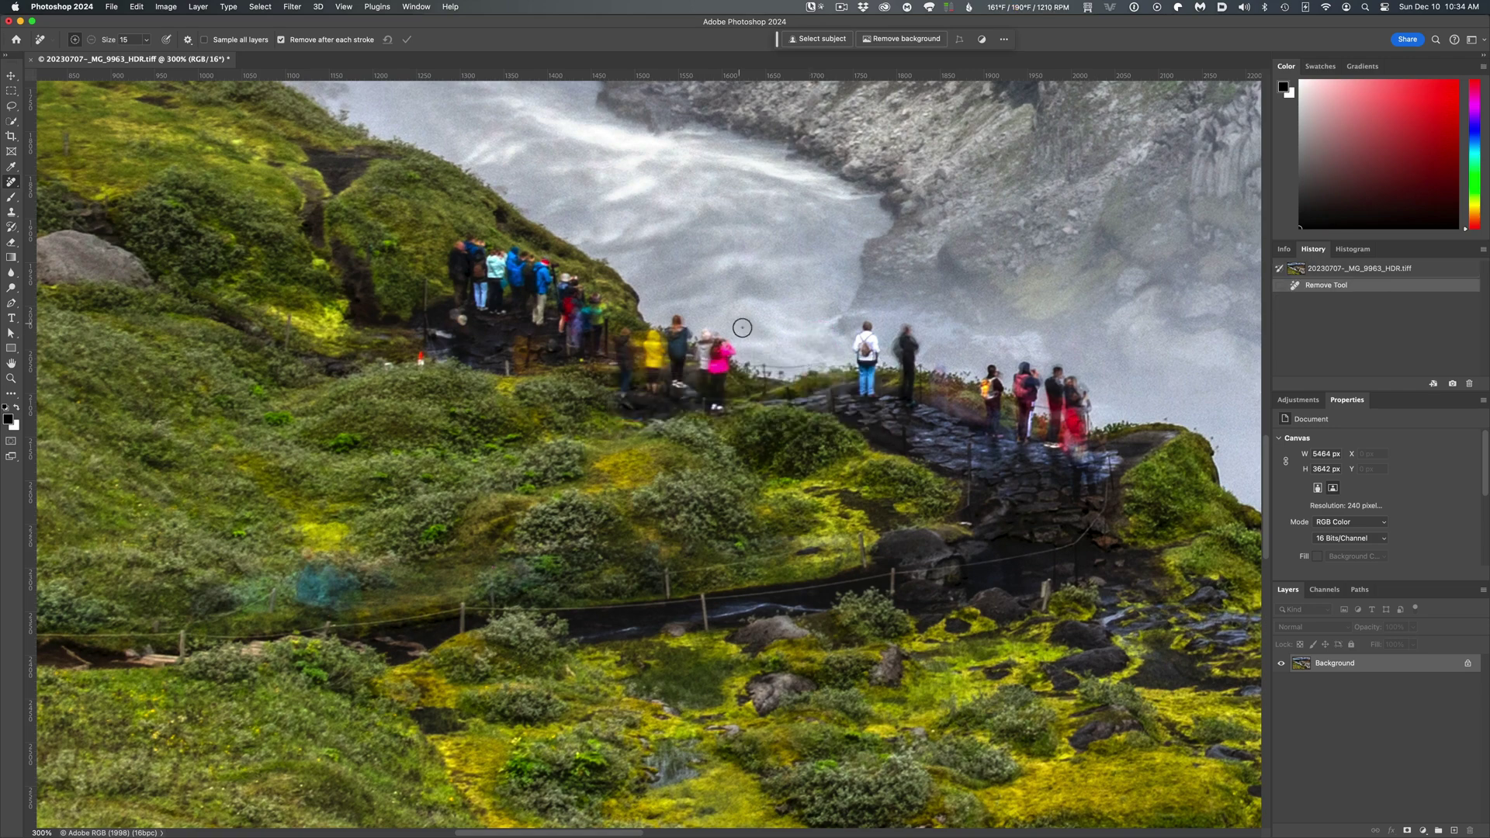
pyautogui.moveTo(867, 338)
pyautogui.mouseDown()
pyautogui.moveTo(862, 395)
pyautogui.moveTo(879, 339)
pyautogui.moveTo(867, 392)
pyautogui.moveTo(866, 347)
pyautogui.moveTo(882, 376)
pyautogui.moveTo(869, 399)
pyautogui.mouseUp()
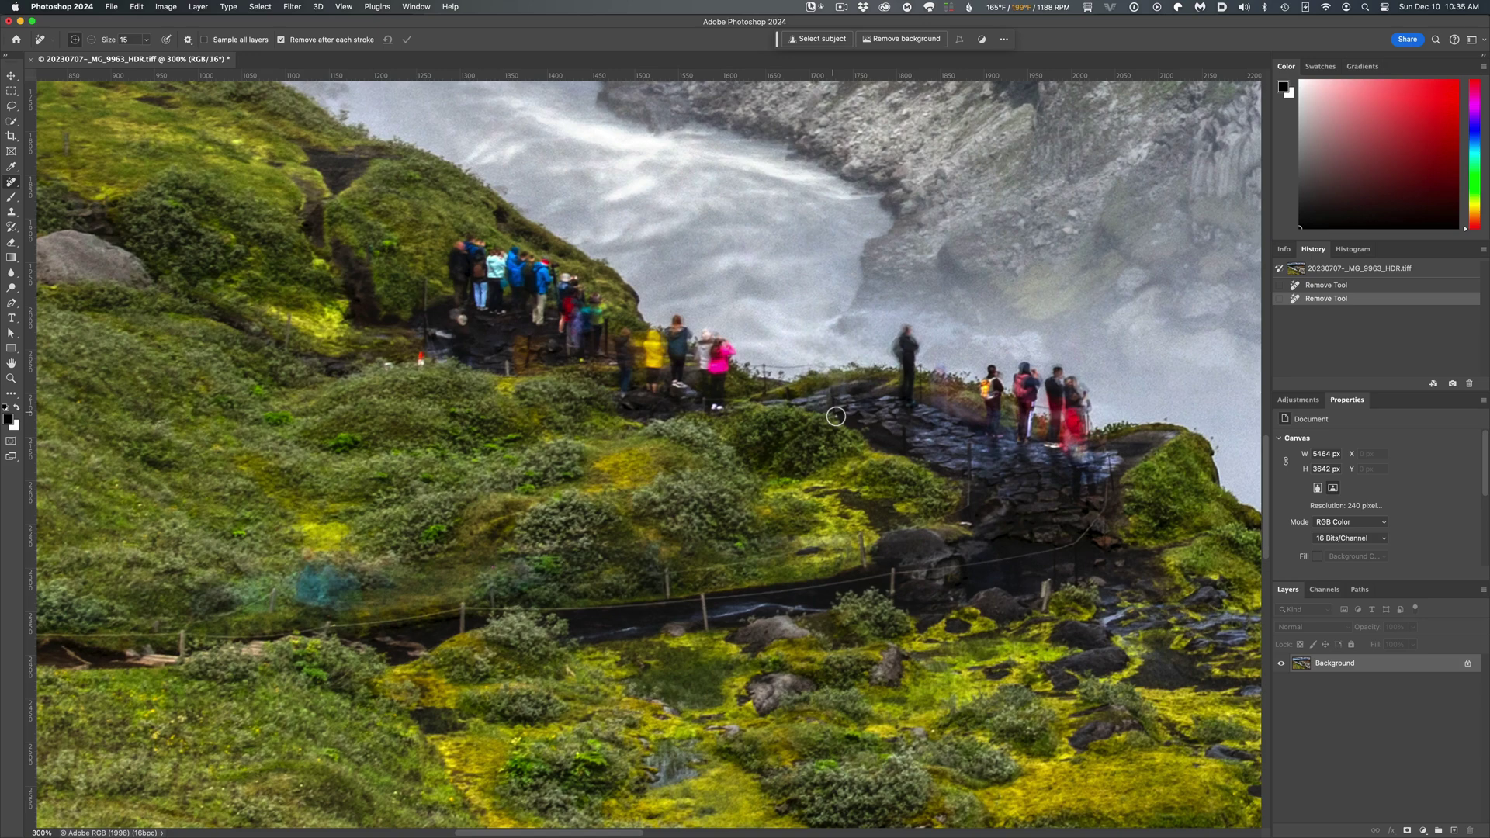
pyautogui.moveTo(897, 359)
pyautogui.mouseDown()
pyautogui.moveTo(906, 331)
pyautogui.moveTo(903, 381)
pyautogui.moveTo(915, 396)
pyautogui.moveTo(915, 341)
pyautogui.moveTo(900, 357)
pyautogui.moveTo(923, 346)
pyautogui.moveTo(921, 379)
pyautogui.mouseUp()
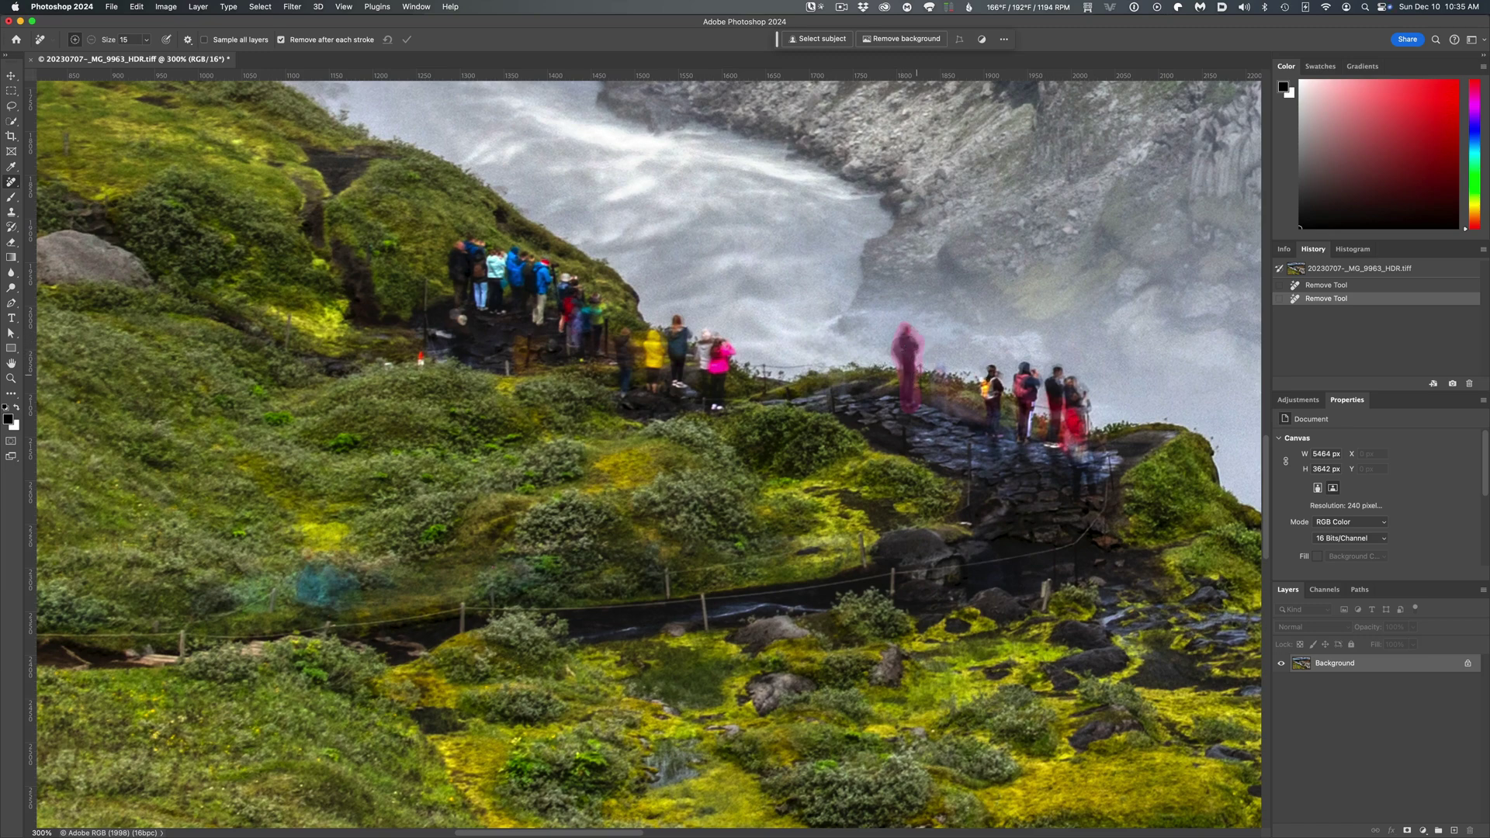
# Revert to the original and remove the three middle hikers in one combined stroke, then mark the right-hand group.
pyautogui.click(1328, 270)
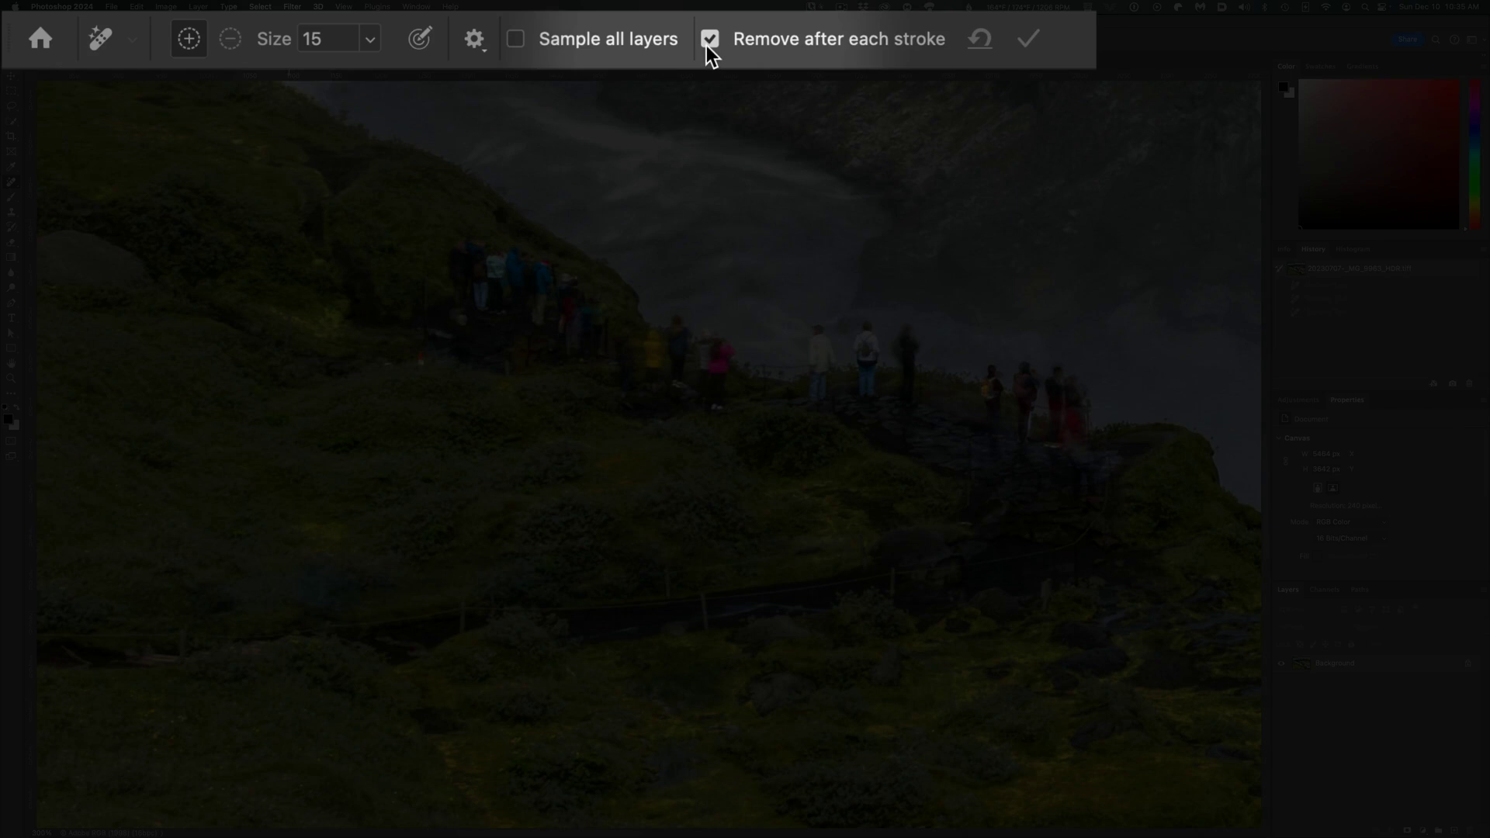
pyautogui.click(706, 43)
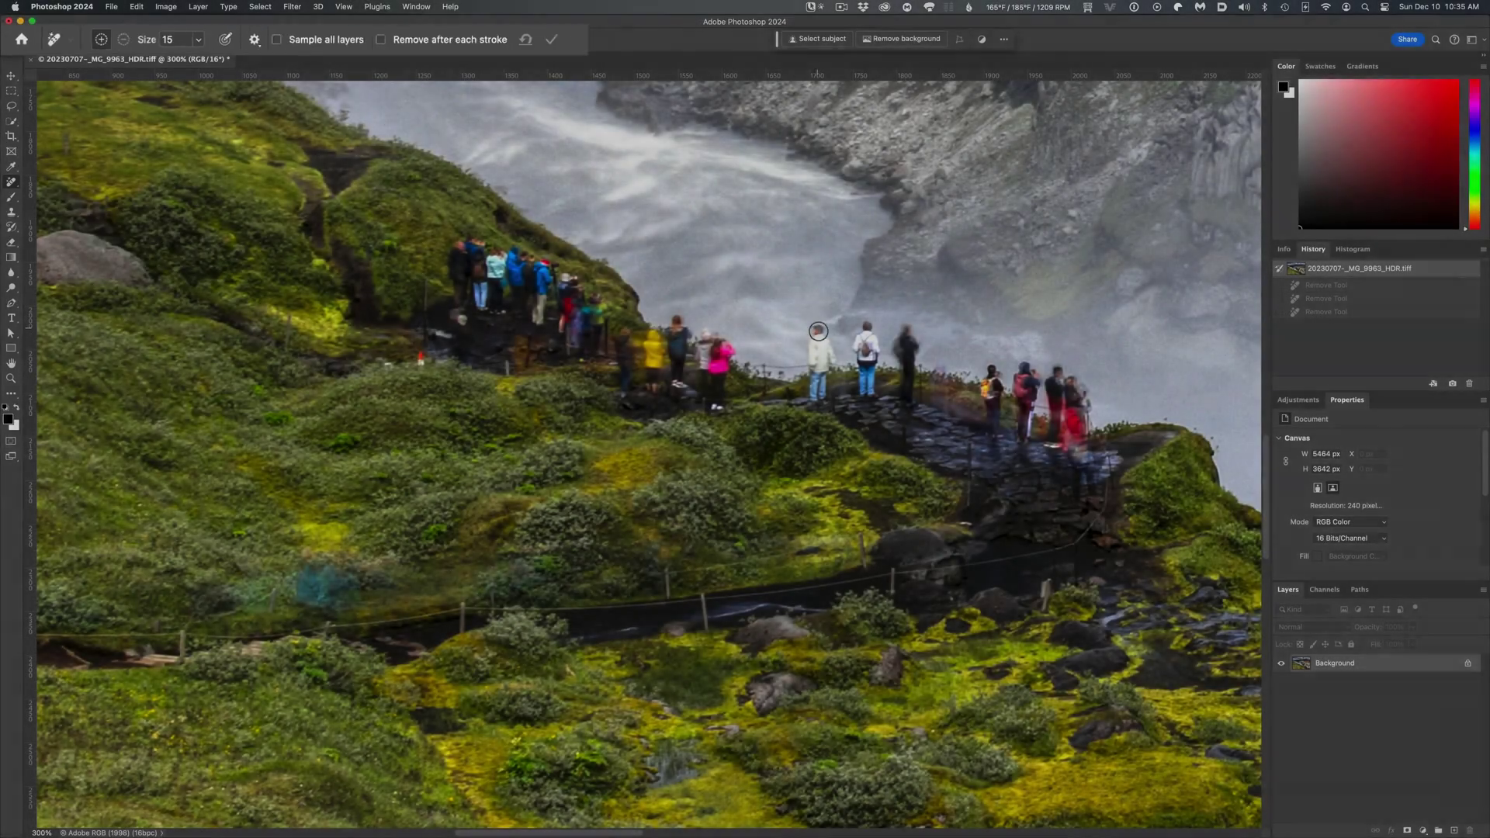
pyautogui.moveTo(818, 331)
pyautogui.mouseDown()
pyautogui.moveTo(816, 380)
pyautogui.moveTo(834, 365)
pyautogui.moveTo(823, 330)
pyautogui.moveTo(864, 351)
pyautogui.moveTo(869, 394)
pyautogui.moveTo(880, 361)
pyautogui.moveTo(865, 324)
pyautogui.moveTo(905, 353)
pyautogui.moveTo(903, 405)
pyautogui.moveTo(924, 342)
pyautogui.moveTo(912, 360)
pyautogui.mouseUp()
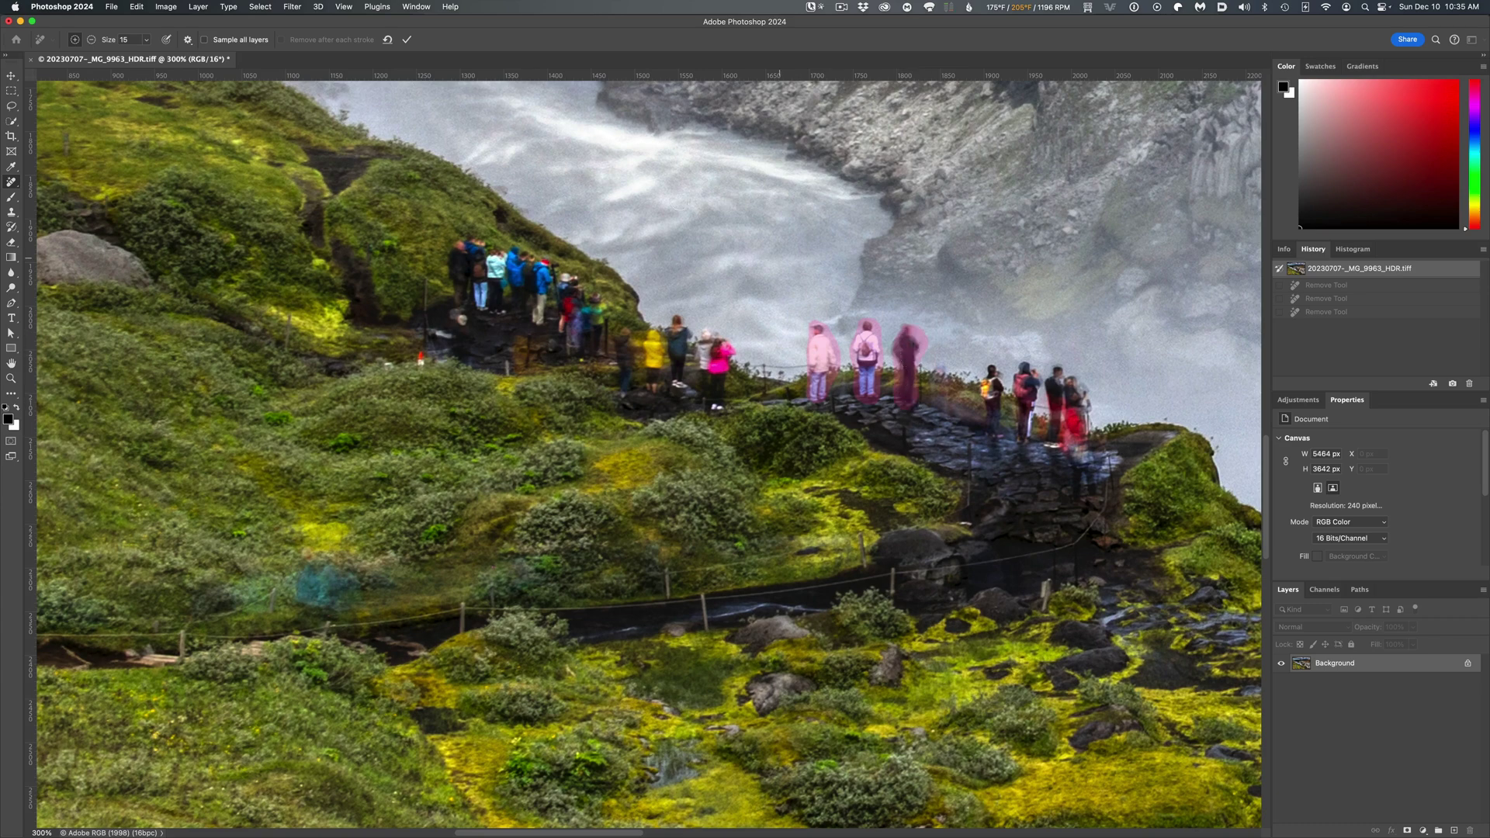
pyautogui.click(406, 42)
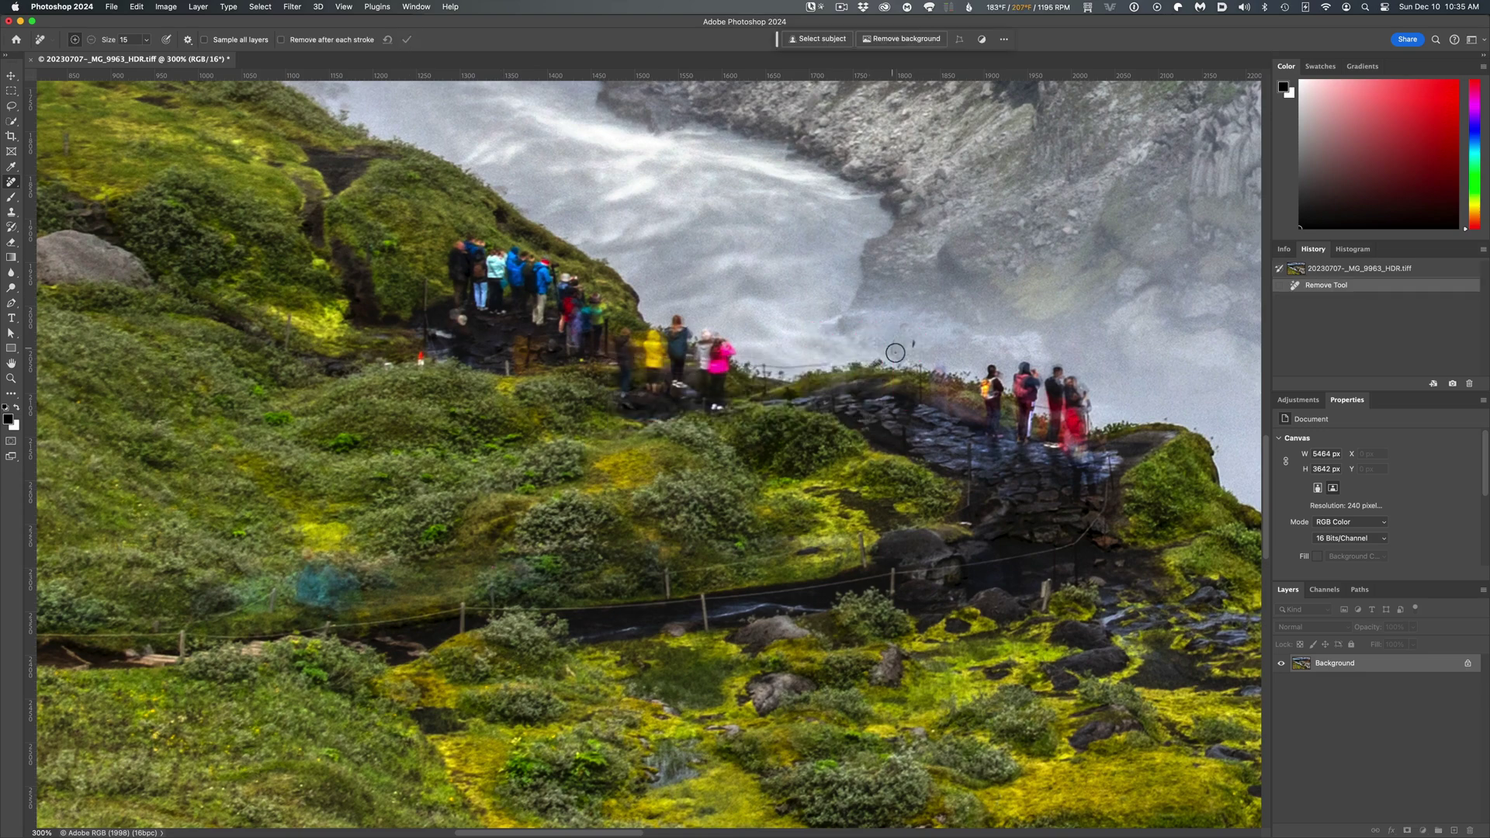
pyautogui.press('Return')
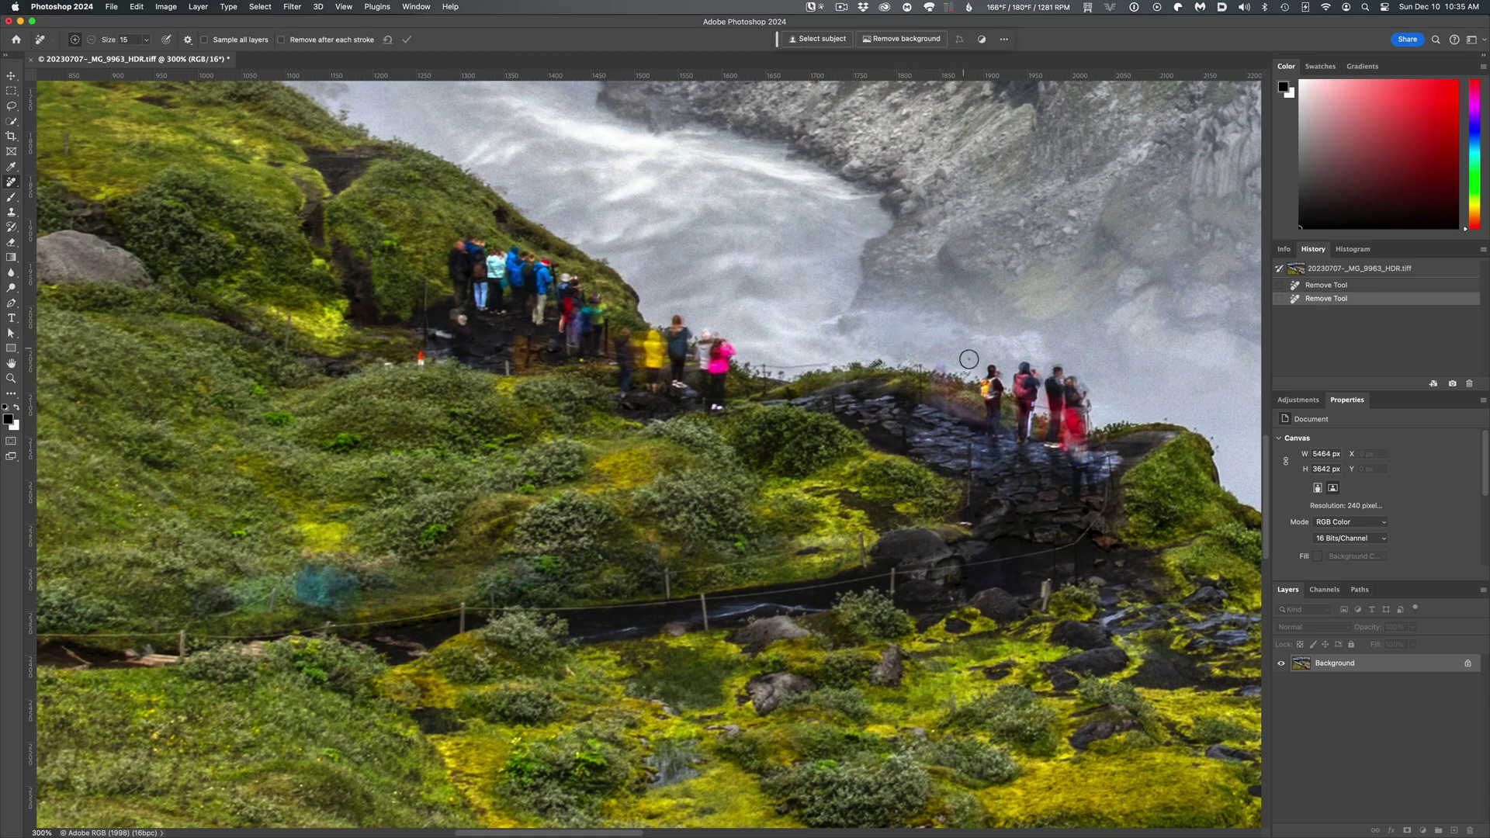
pyautogui.moveTo(990, 366)
pyautogui.mouseDown()
pyautogui.moveTo(995, 441)
pyautogui.moveTo(994, 368)
pyautogui.moveTo(1026, 371)
pyautogui.moveTo(1029, 445)
pyautogui.moveTo(1029, 366)
pyautogui.moveTo(1059, 370)
pyautogui.moveTo(1056, 447)
pyautogui.moveTo(1079, 457)
pyautogui.moveTo(1068, 371)
pyautogui.mouseUp()
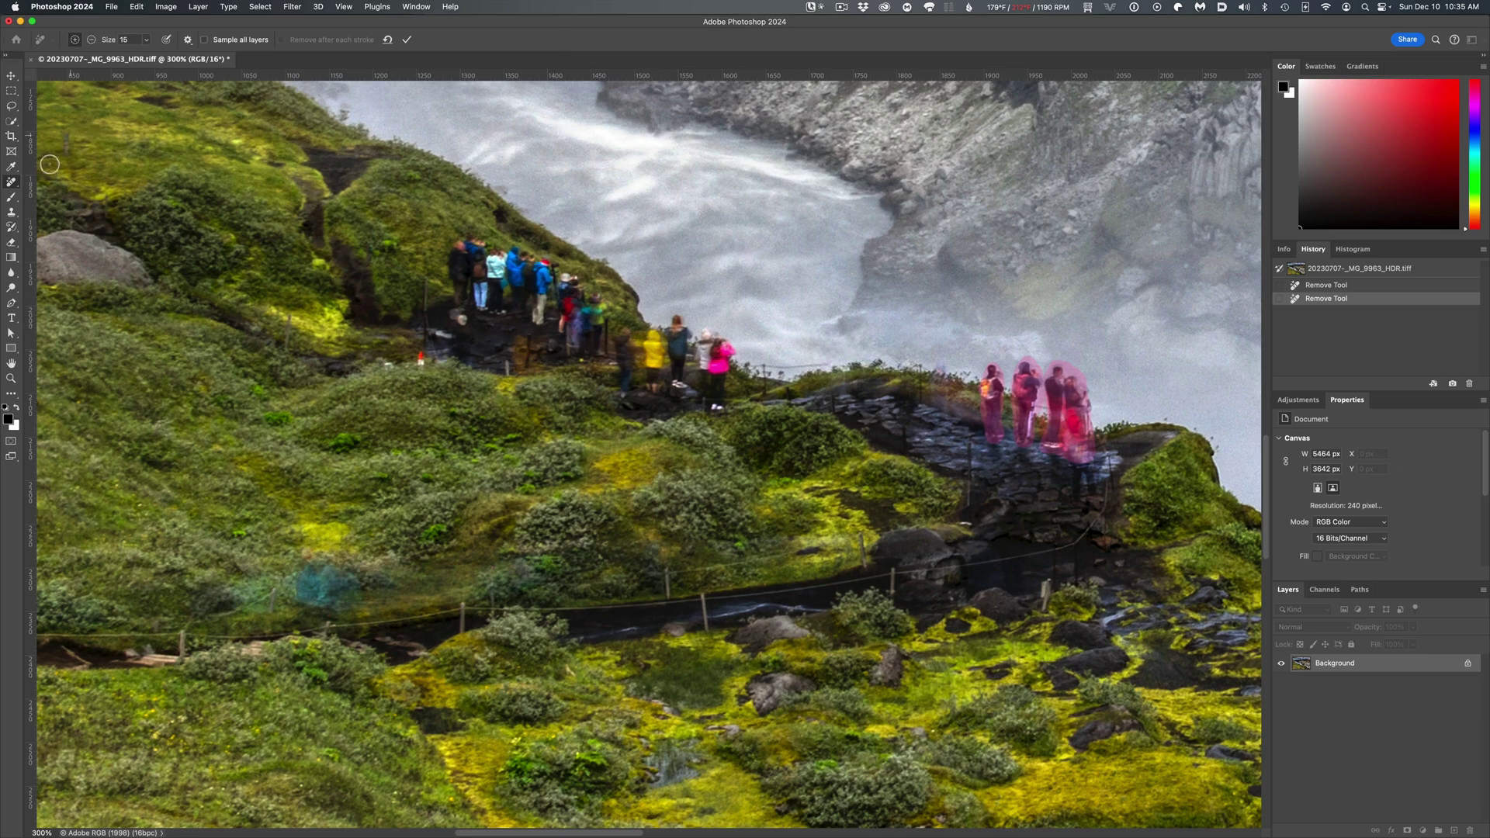
pyautogui.rightClick(11, 182)
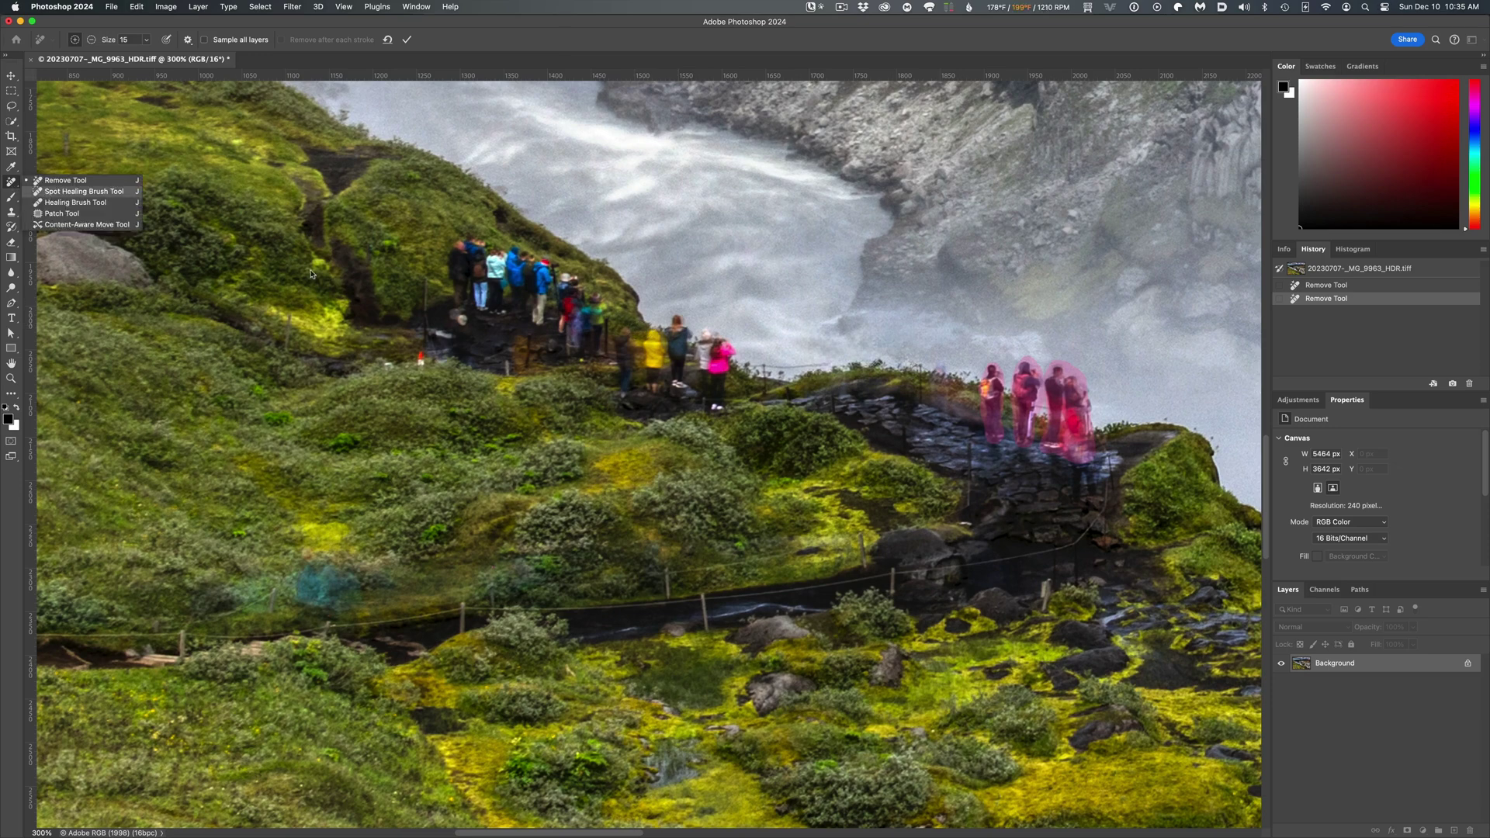
pyautogui.click(48, 191)
pyautogui.moveTo(456, 268)
pyautogui.mouseDown()
pyautogui.moveTo(548, 265)
pyautogui.moveTo(573, 297)
pyautogui.moveTo(602, 298)
pyautogui.moveTo(608, 328)
pyautogui.moveTo(573, 343)
pyautogui.moveTo(552, 332)
pyautogui.moveTo(601, 336)
pyautogui.moveTo(557, 311)
pyautogui.moveTo(552, 288)
pyautogui.moveTo(480, 265)
pyautogui.moveTo(571, 313)
pyautogui.moveTo(546, 325)
pyautogui.moveTo(484, 275)
pyautogui.mouseUp()
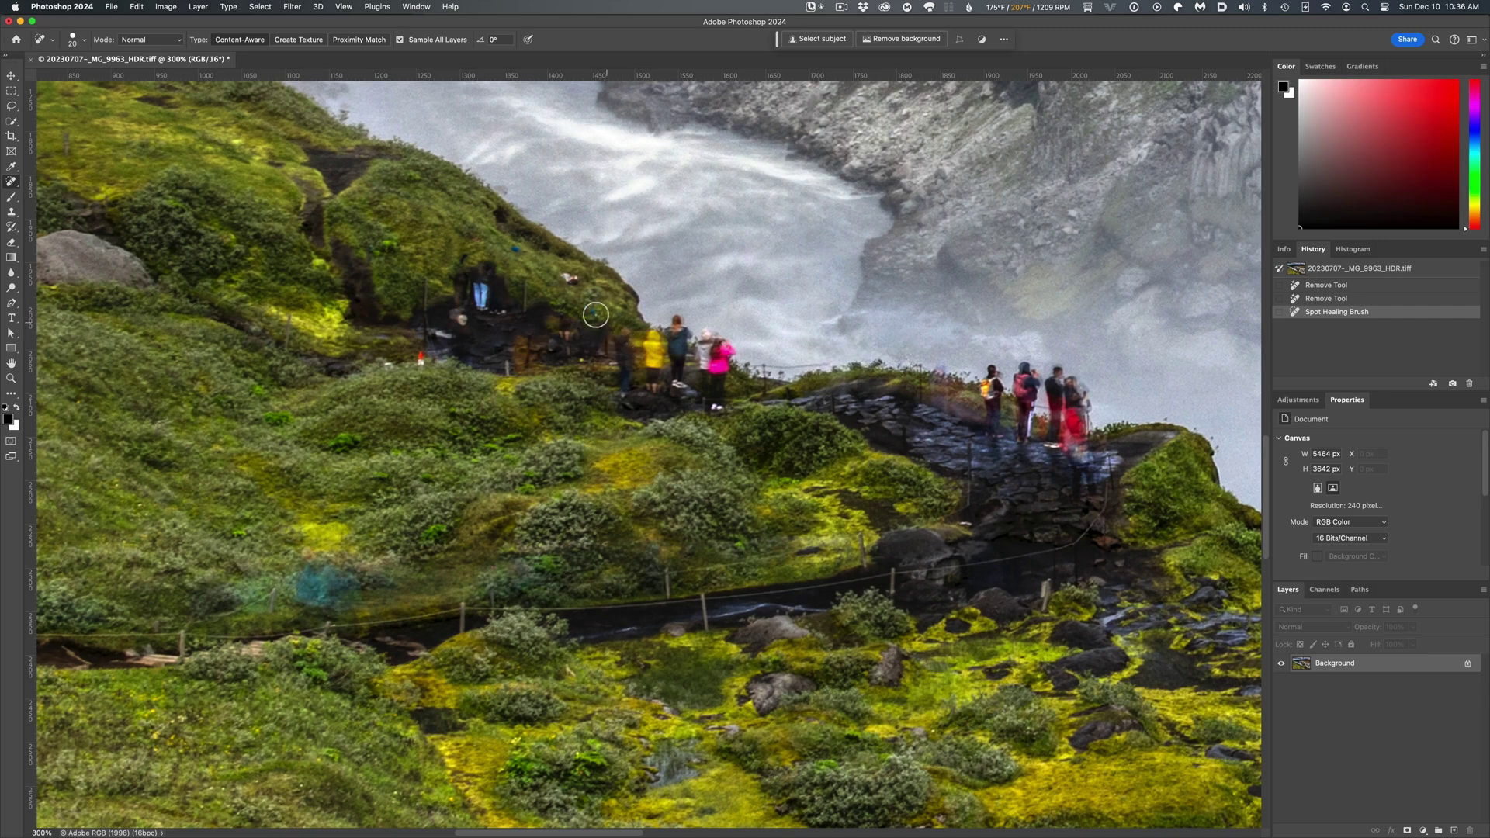
pyautogui.press('super+z')
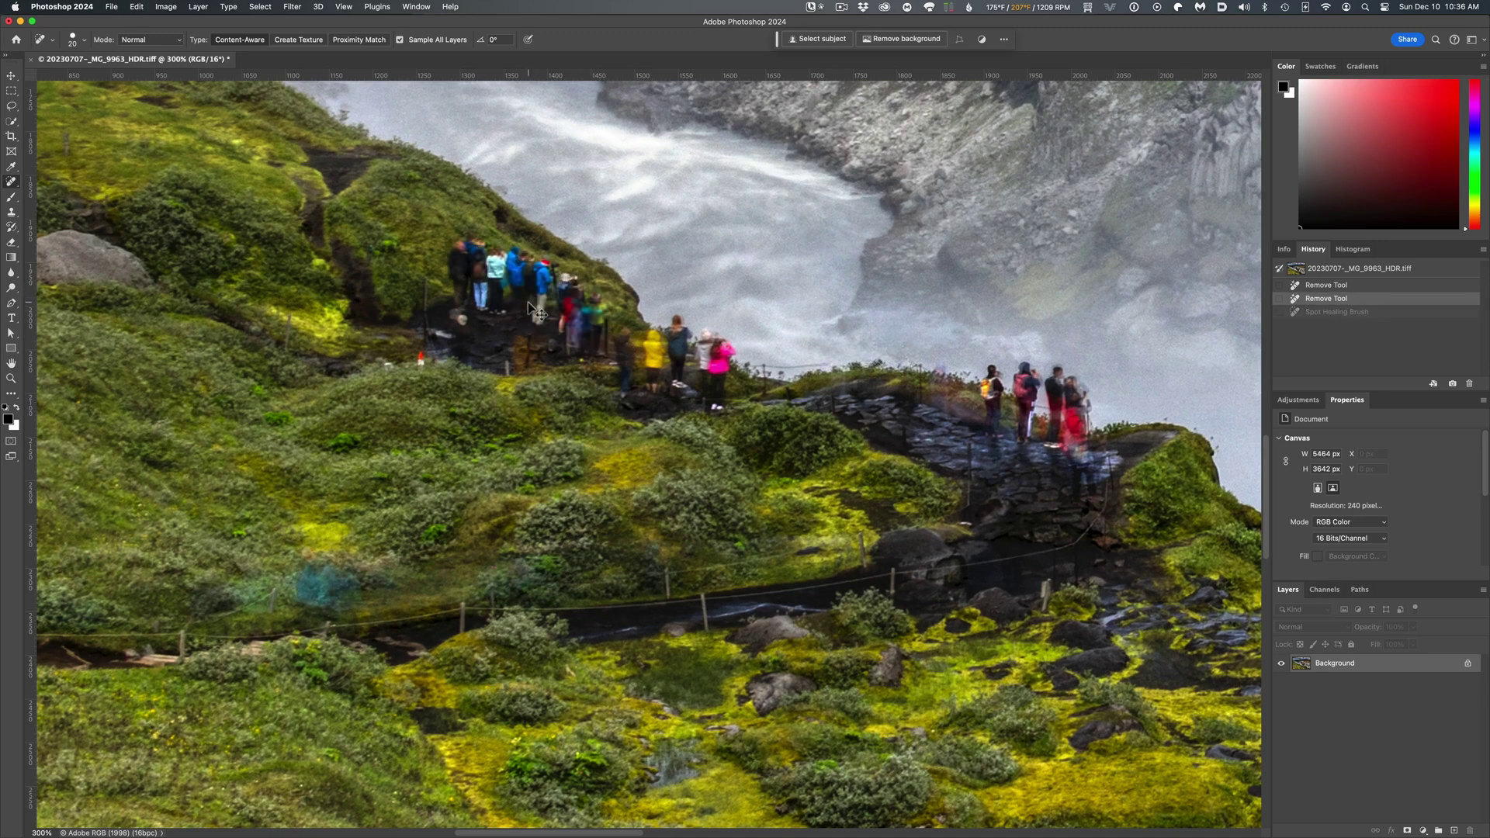
pyautogui.moveTo(463, 247)
pyautogui.mouseDown()
pyautogui.moveTo(582, 282)
pyautogui.moveTo(606, 346)
pyautogui.moveTo(565, 350)
pyautogui.moveTo(479, 310)
pyautogui.moveTo(495, 297)
pyautogui.moveTo(582, 330)
pyautogui.moveTo(558, 288)
pyautogui.moveTo(470, 264)
pyautogui.moveTo(584, 331)
pyautogui.moveTo(475, 267)
pyautogui.moveTo(573, 312)
pyautogui.mouseUp()
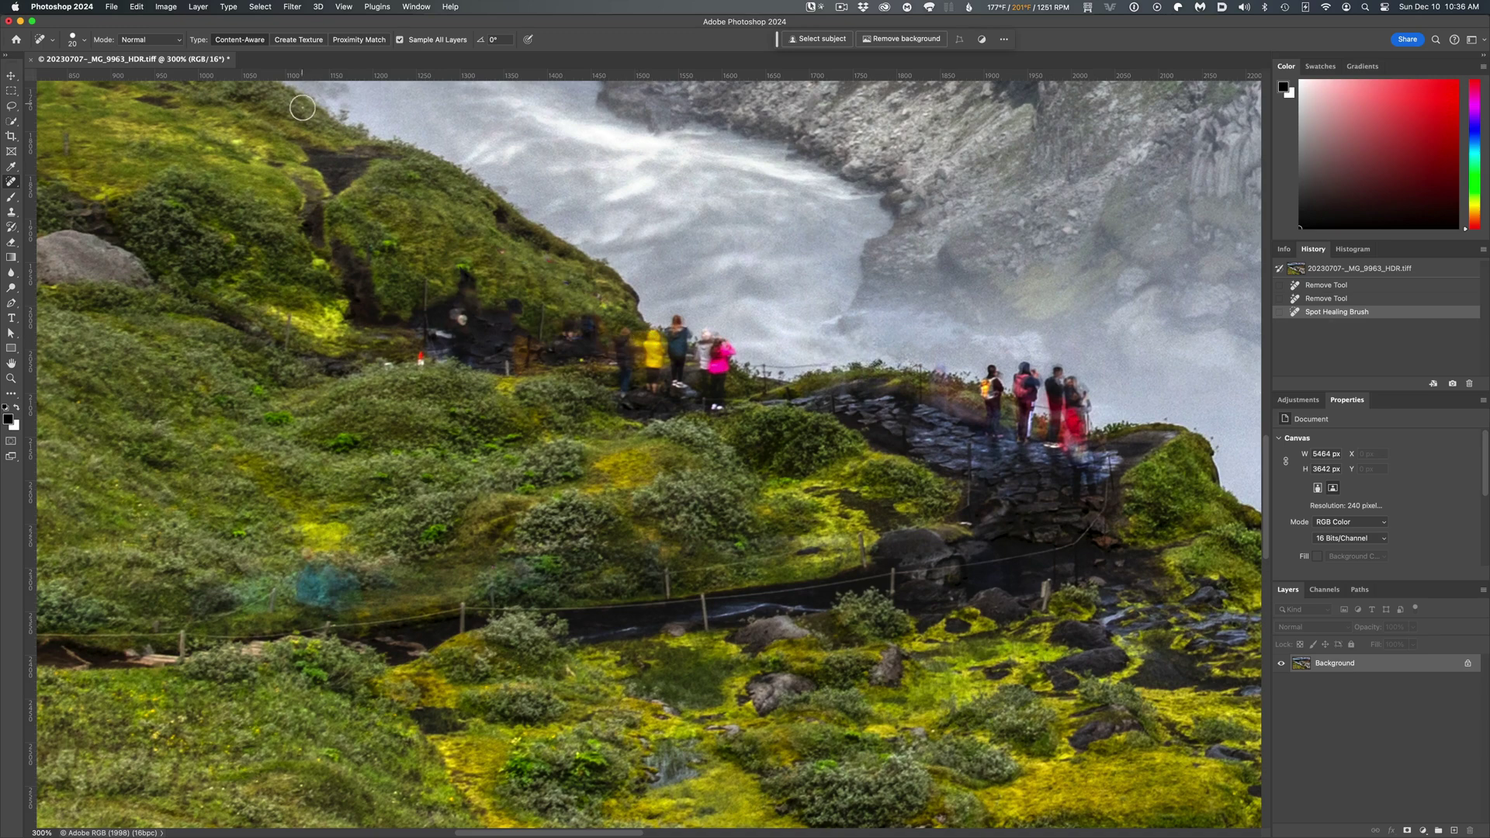
pyautogui.press('super+z')
pyautogui.click(6, 183)
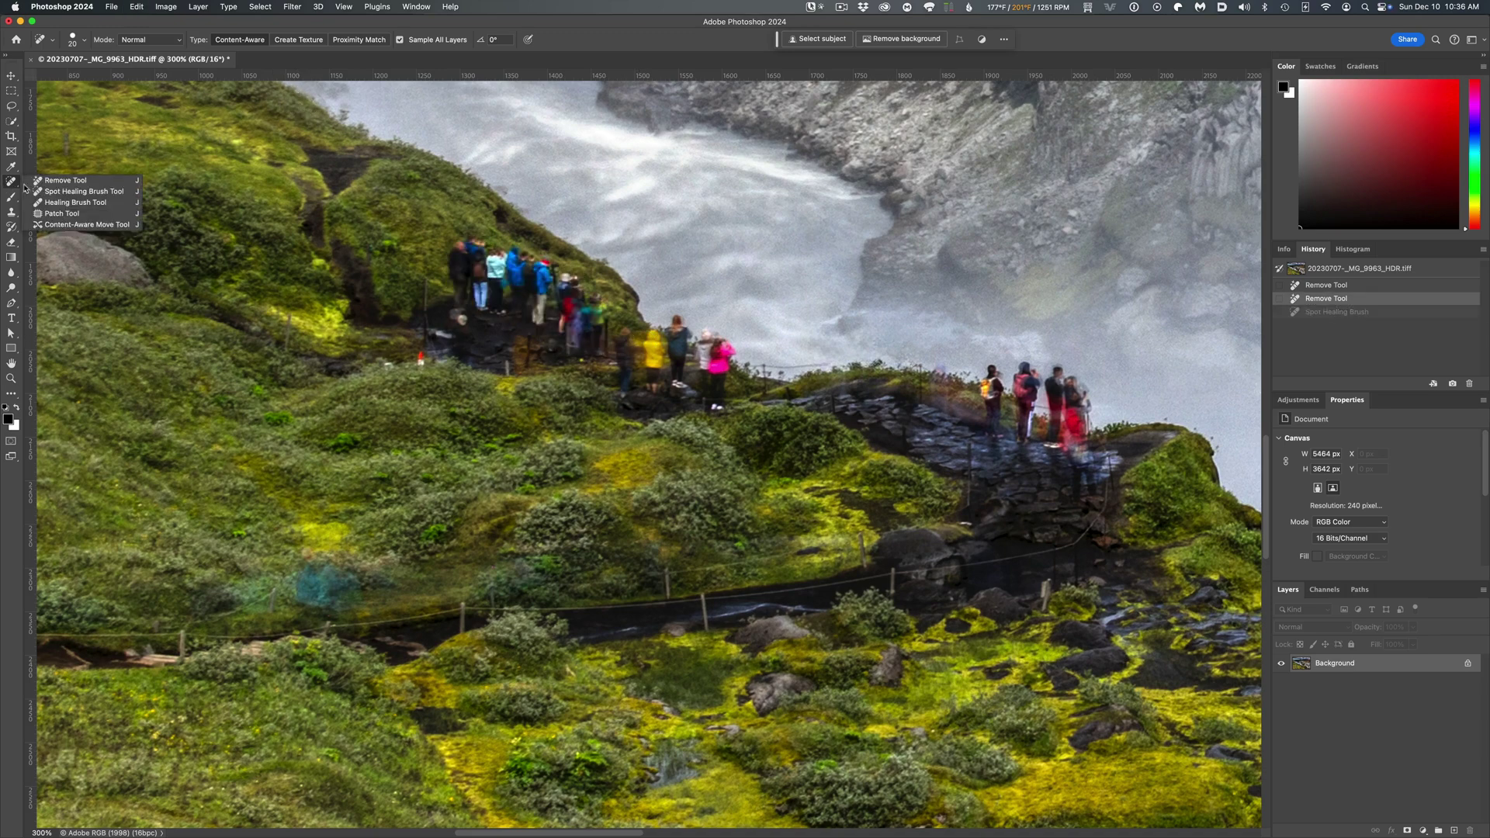
pyautogui.click(69, 190)
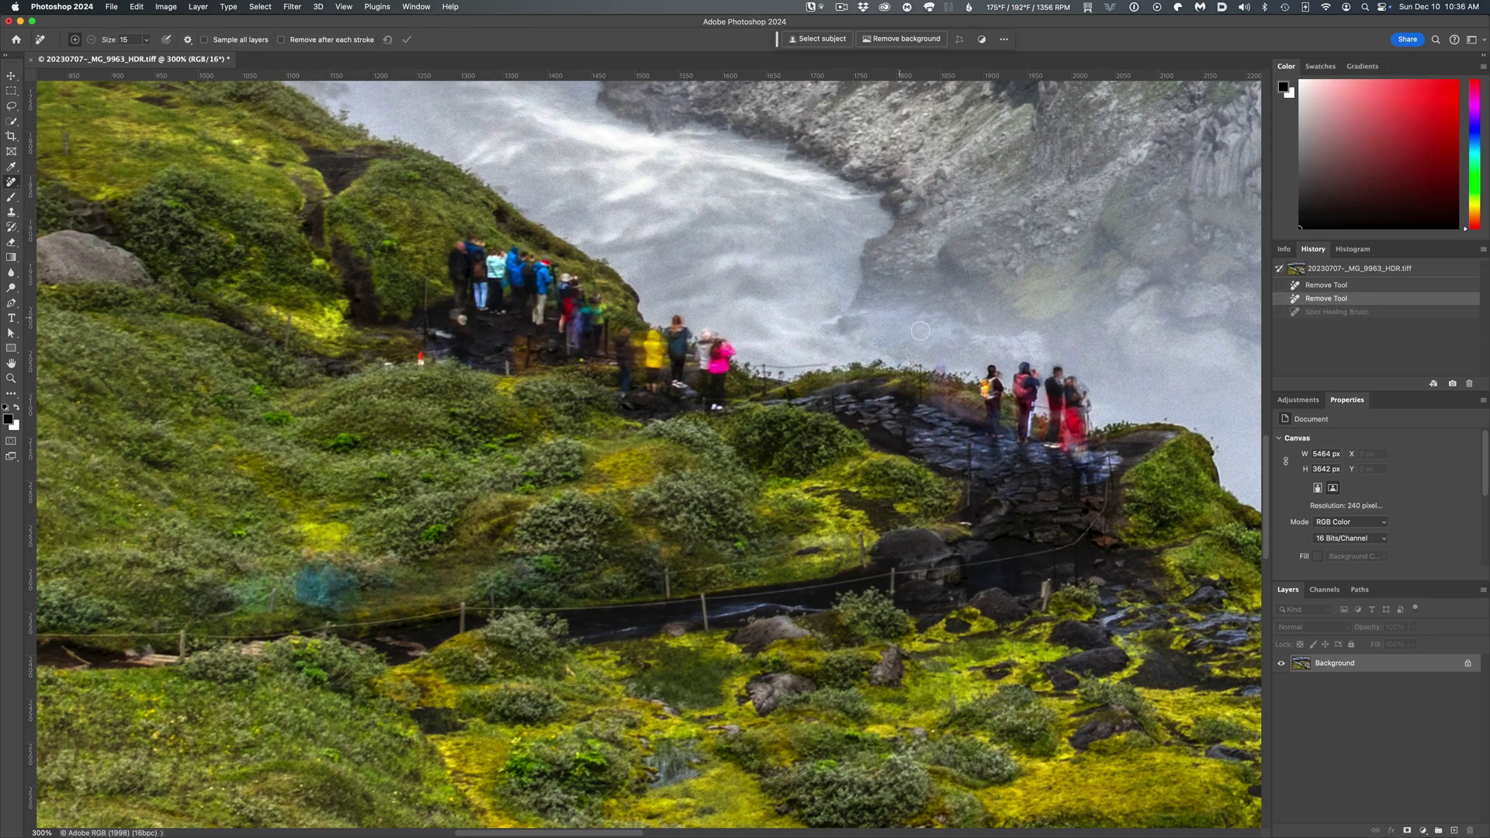
# Mark the right-hand group of four and a nearby hiker, then discard the pending marked area.
pyautogui.moveTo(992, 372)
pyautogui.mouseDown()
pyautogui.moveTo(995, 437)
pyautogui.moveTo(995, 372)
pyautogui.moveTo(999, 400)
pyautogui.moveTo(1028, 370)
pyautogui.moveTo(1030, 444)
pyautogui.moveTo(1042, 390)
pyautogui.moveTo(1029, 369)
pyautogui.moveTo(1057, 372)
pyautogui.moveTo(1051, 441)
pyautogui.moveTo(1087, 460)
pyautogui.moveTo(1066, 372)
pyautogui.mouseUp()
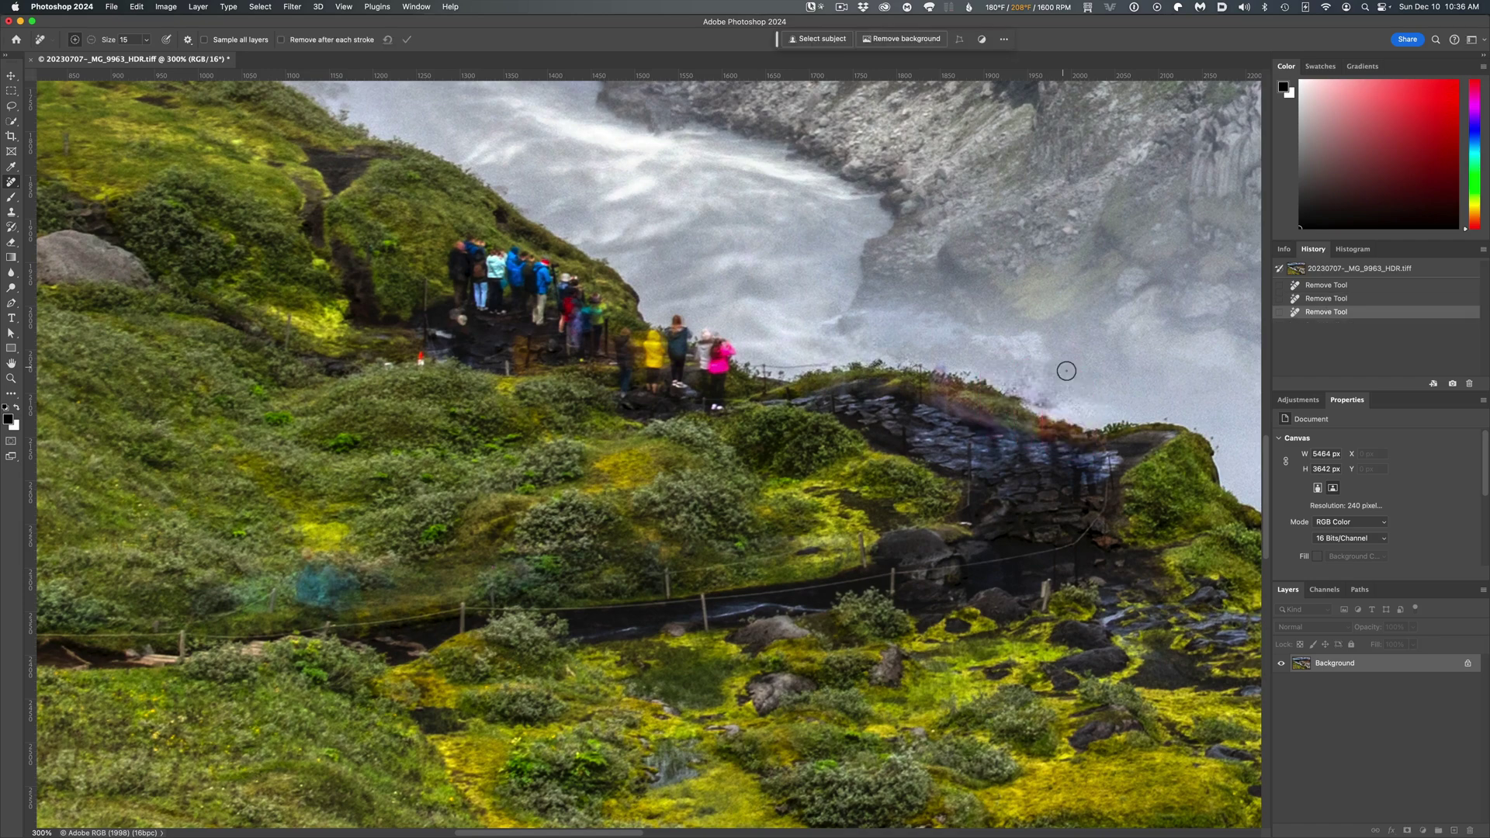
pyautogui.moveTo(1045, 430); pyautogui.dragTo(1042, 408)
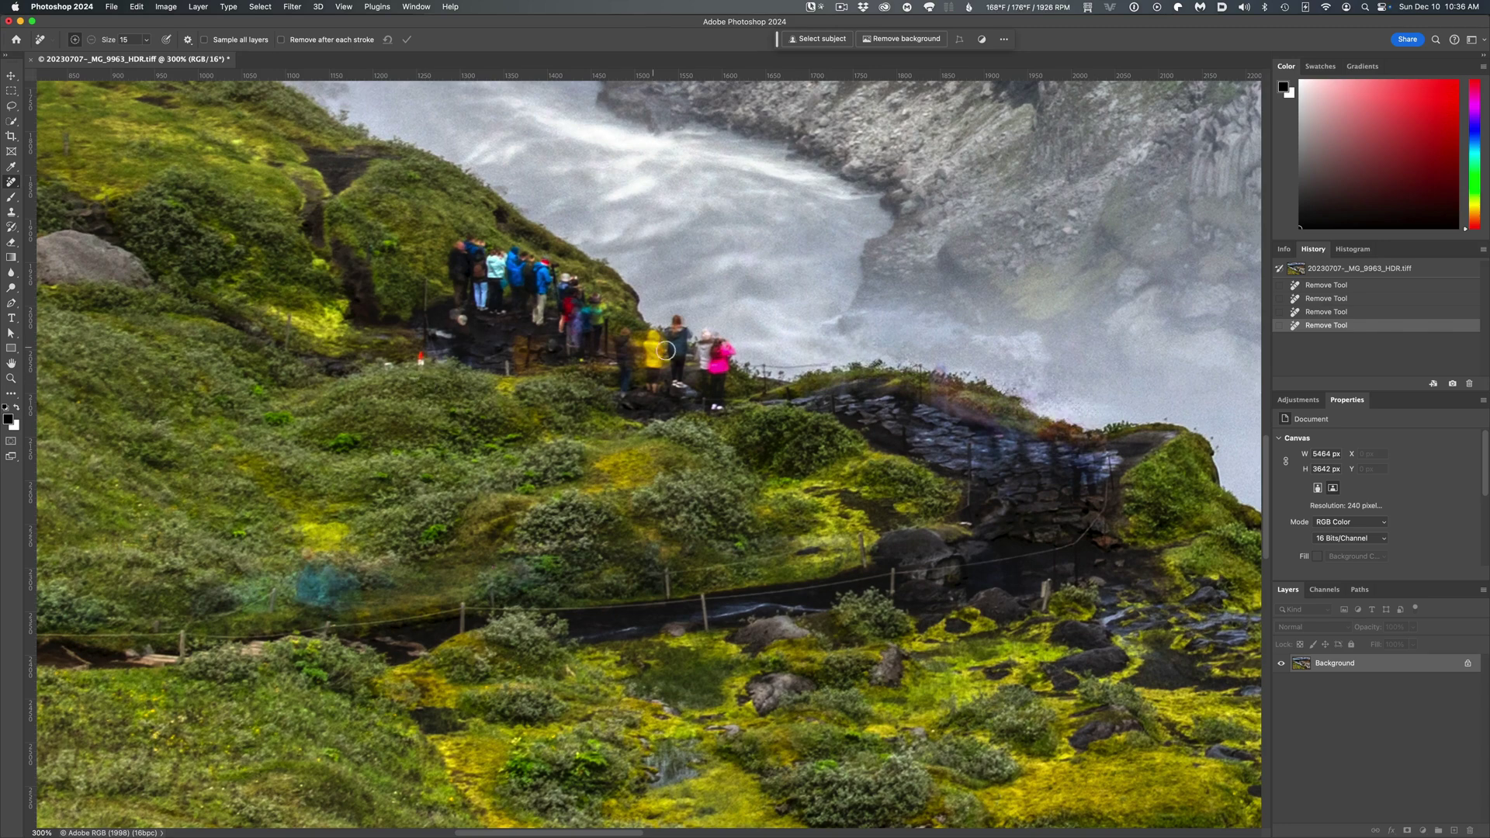
pyautogui.moveTo(627, 329); pyautogui.dragTo(629, 398)
pyautogui.press('alt')
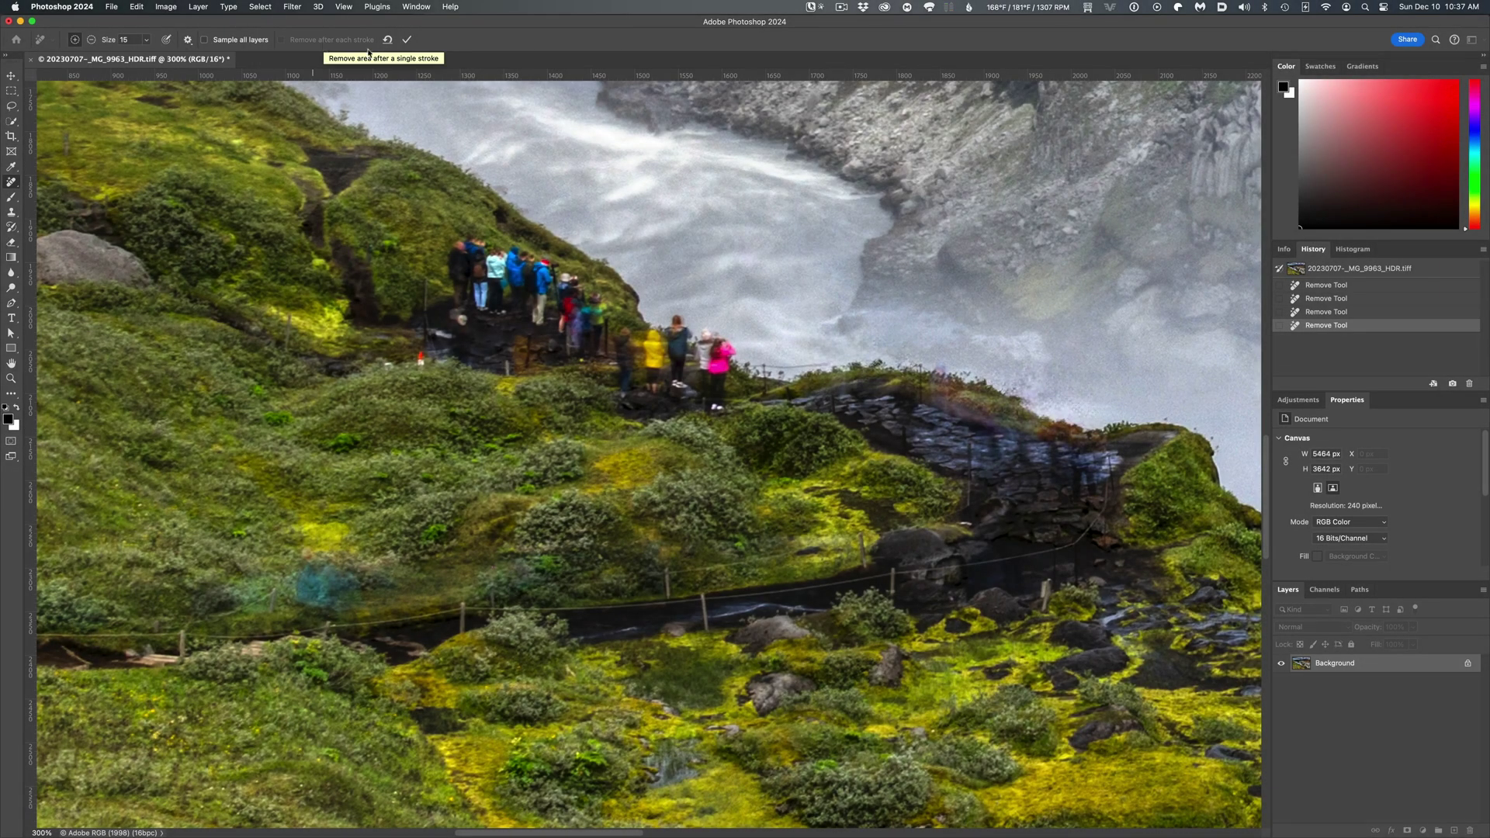
pyautogui.click(390, 40)
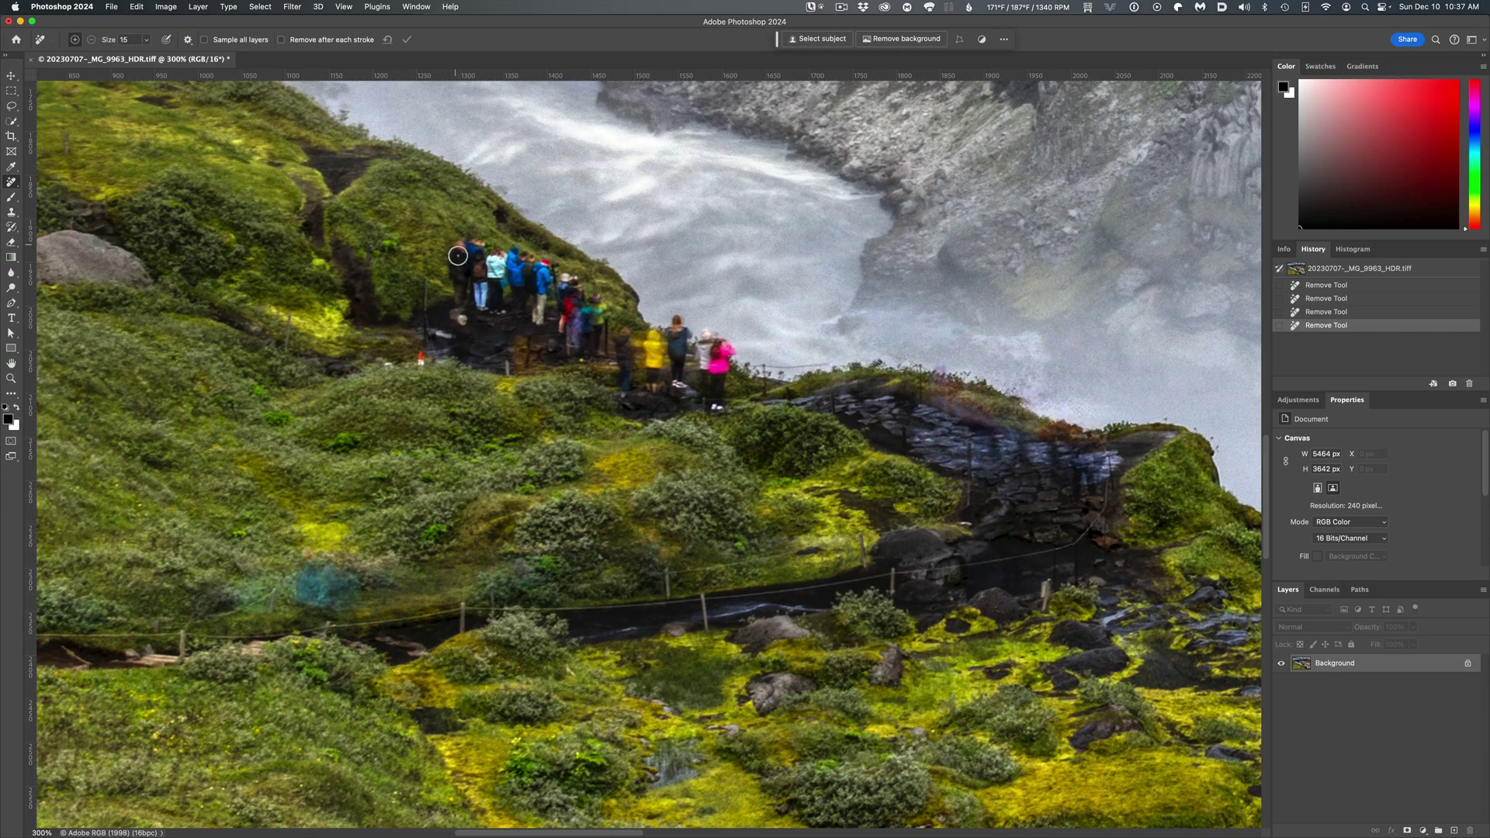
# Remove the small path figure and the leftmost hiker on the upper-left slope, then mark the blue-clad hiker.
pyautogui.moveTo(421, 353); pyautogui.dragTo(385, 364)
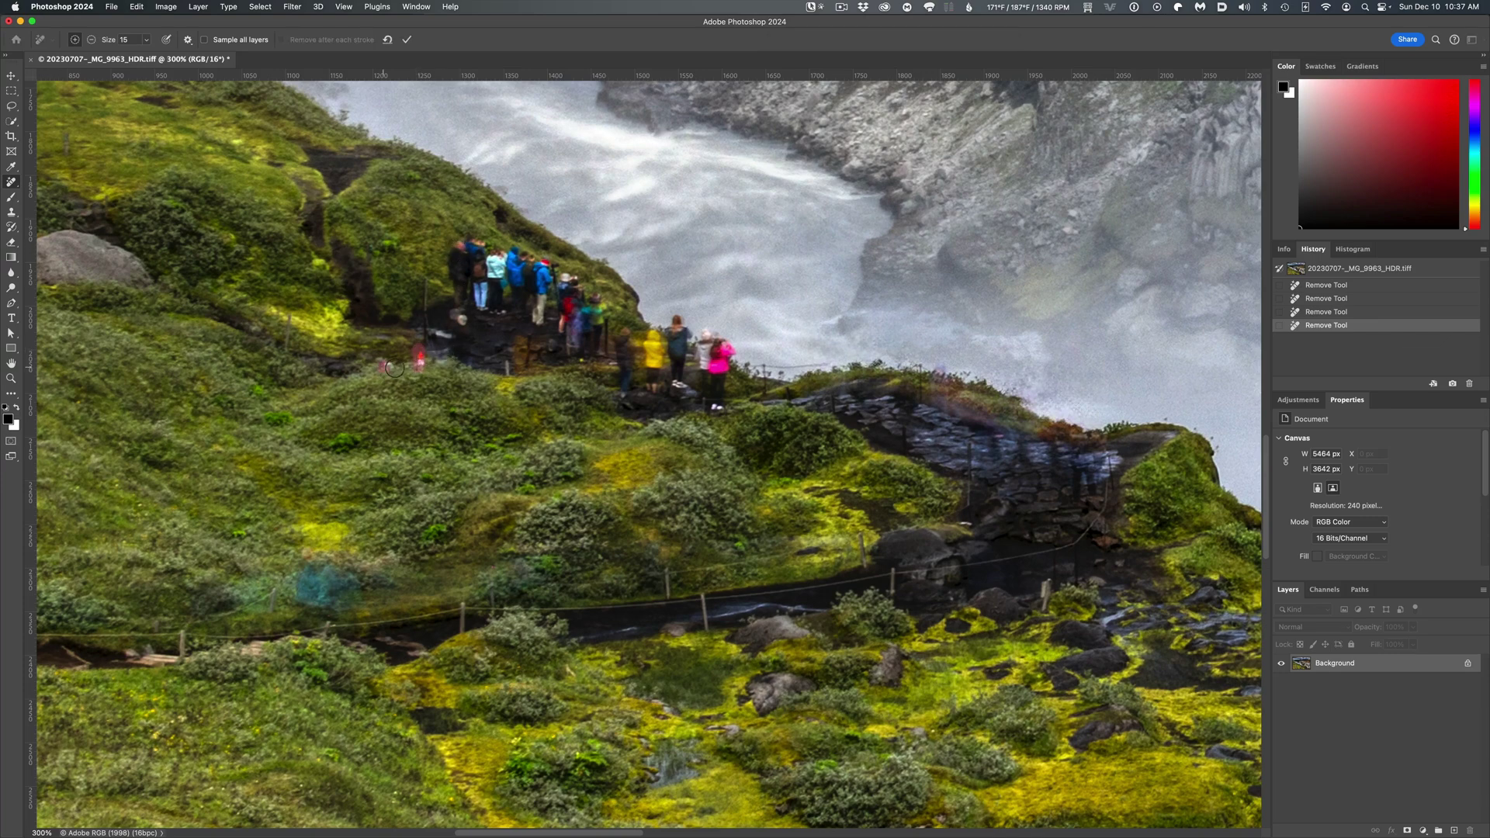
pyautogui.moveTo(427, 279)
pyautogui.mouseDown()
pyautogui.moveTo(425, 327)
pyautogui.moveTo(458, 311)
pyautogui.moveTo(470, 240)
pyautogui.moveTo(550, 262)
pyautogui.moveTo(610, 307)
pyautogui.moveTo(609, 352)
pyautogui.moveTo(579, 365)
pyautogui.moveTo(529, 328)
pyautogui.moveTo(460, 316)
pyautogui.moveTo(515, 332)
pyautogui.mouseUp()
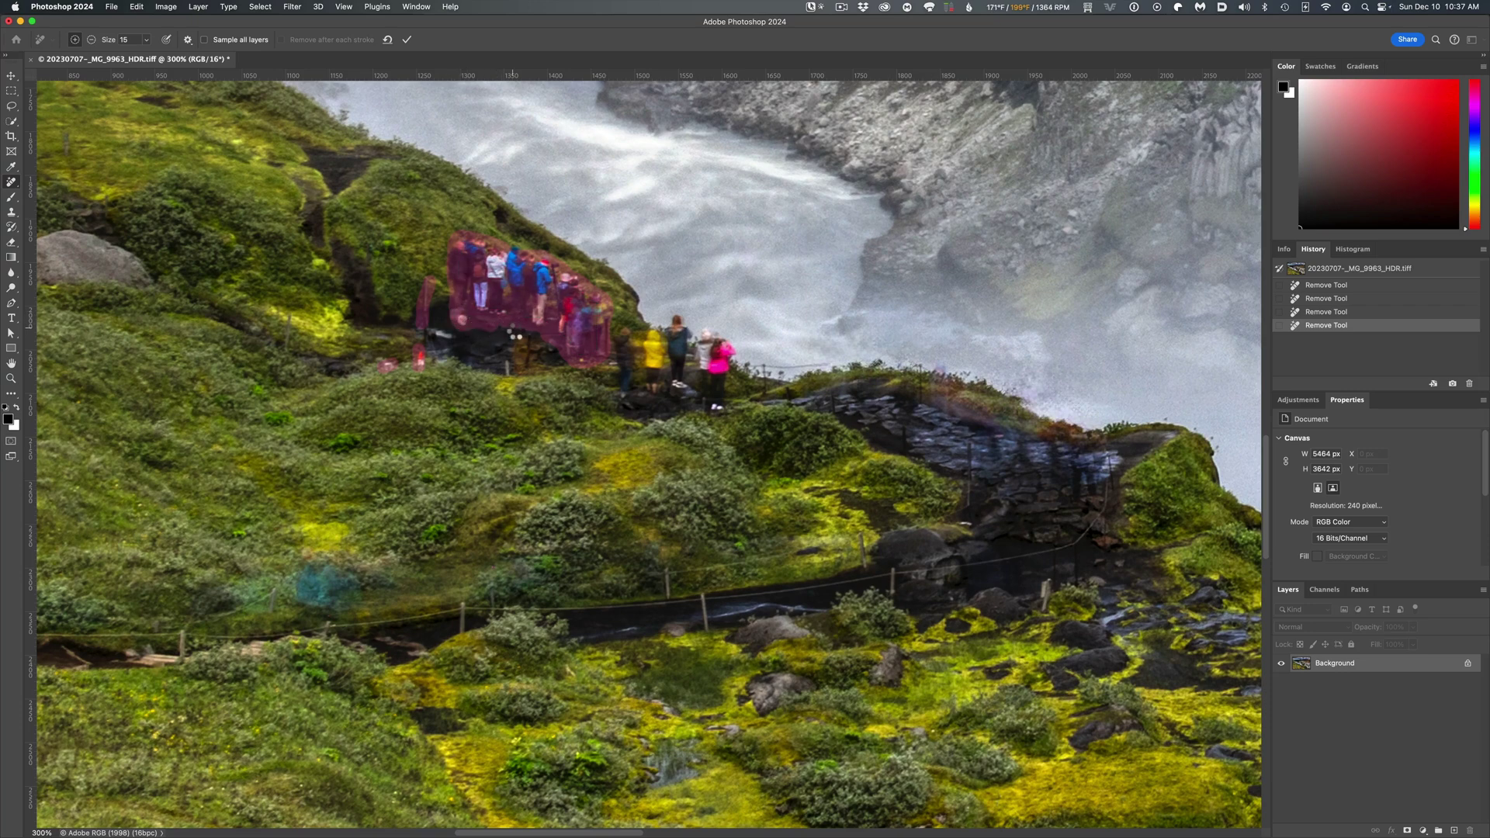
pyautogui.press('Return')
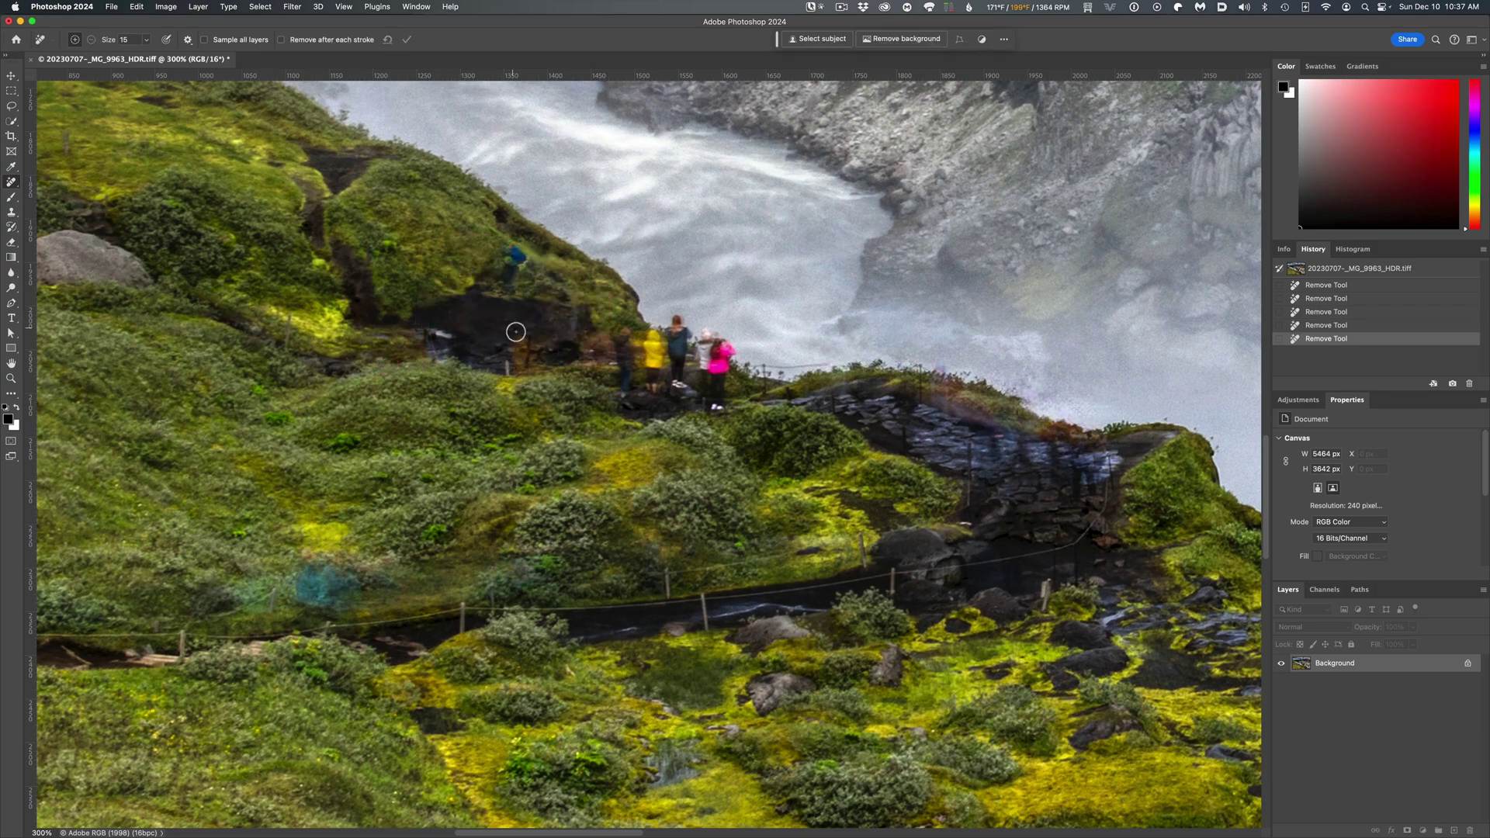
pyautogui.moveTo(521, 266)
pyautogui.mouseDown()
pyautogui.moveTo(526, 255)
pyautogui.moveTo(516, 269)
pyautogui.mouseUp()
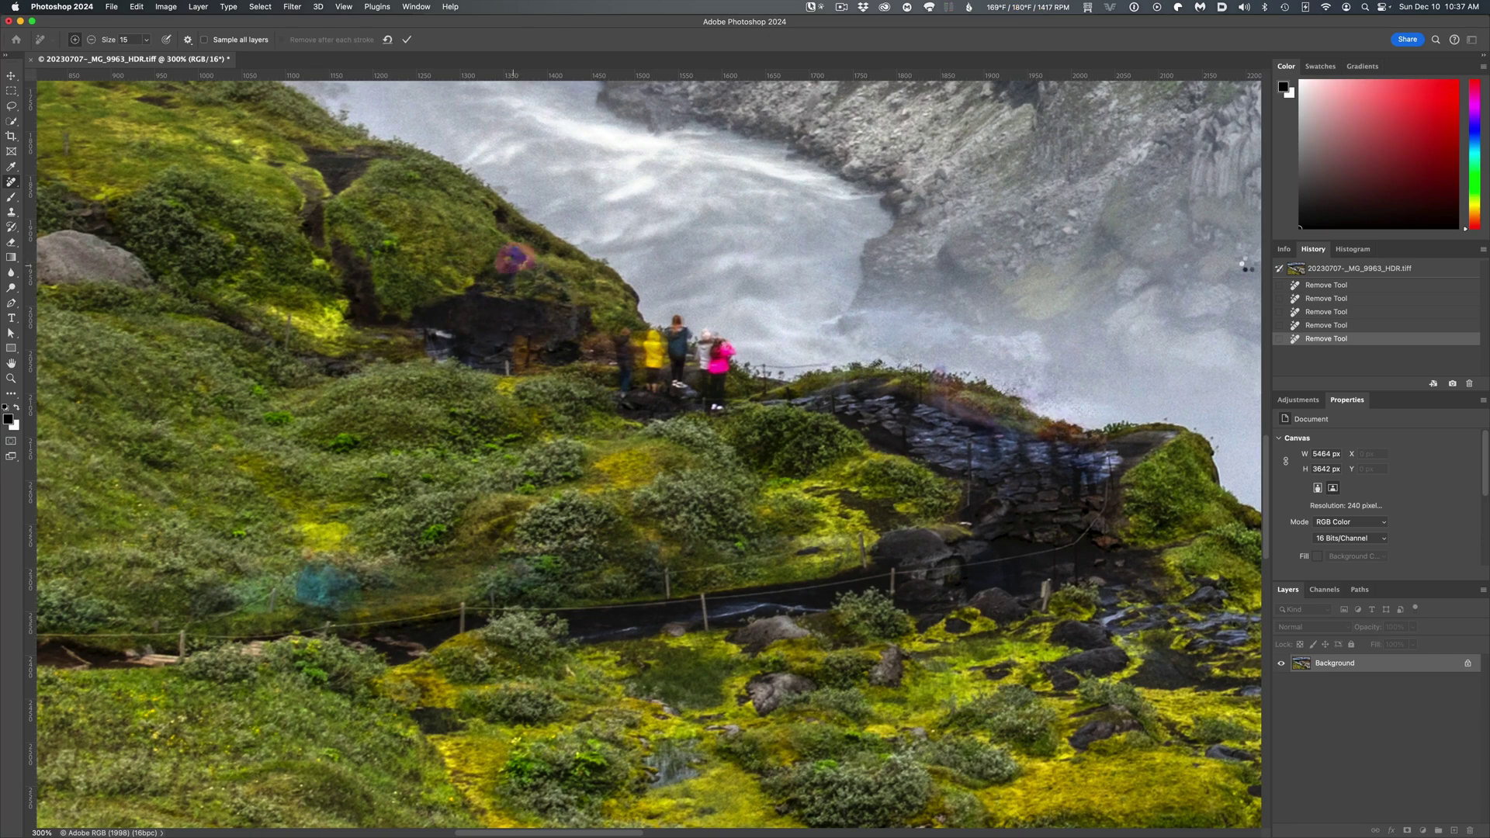
# Apply the pending removal, revert to the original, and add a new layer named Patches.
pyautogui.press('Return')
pyautogui.click(1329, 271)
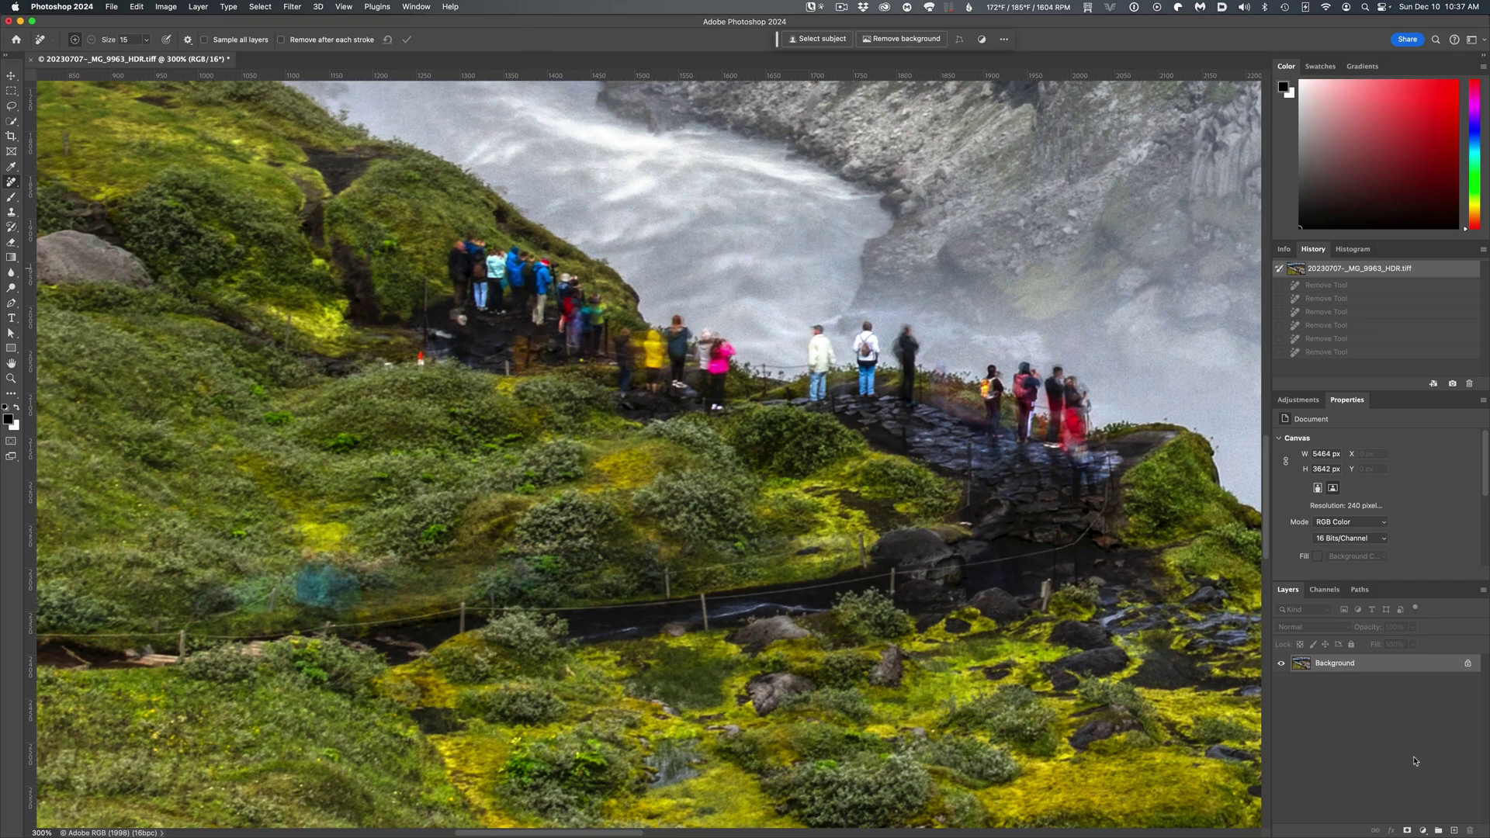
pyautogui.click(1454, 830)
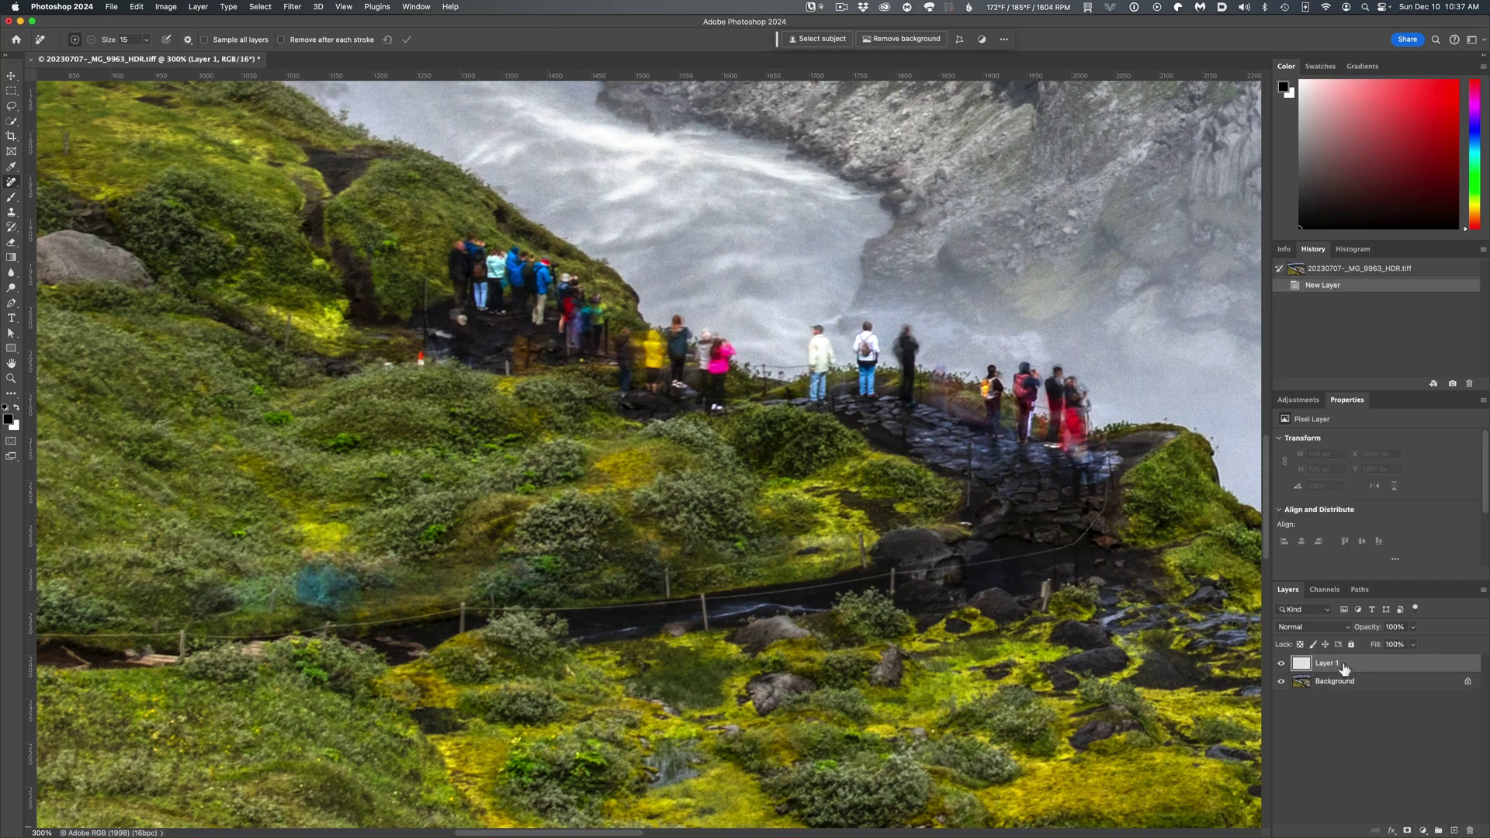
pyautogui.write('Patches')
pyautogui.press('Return')
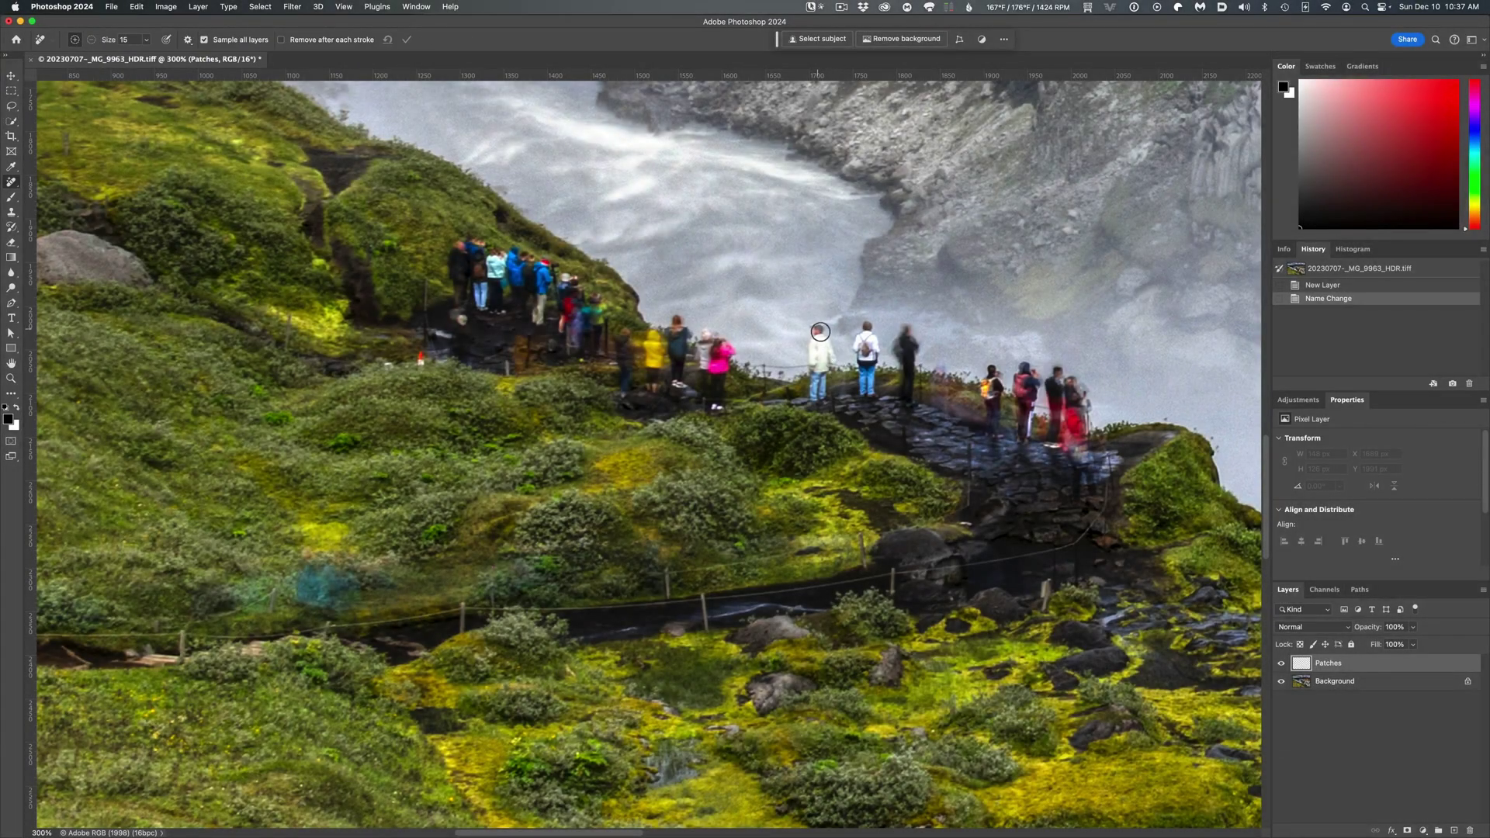
# Remove the three mid-trail hikers onto the Patches layer and toggle layer visibility to compare.
pyautogui.moveTo(820, 331)
pyautogui.mouseDown()
pyautogui.moveTo(814, 393)
pyautogui.moveTo(822, 326)
pyautogui.moveTo(824, 364)
pyautogui.moveTo(864, 339)
pyautogui.moveTo(864, 401)
pyautogui.moveTo(877, 342)
pyautogui.moveTo(910, 415)
pyautogui.moveTo(916, 344)
pyautogui.mouseUp()
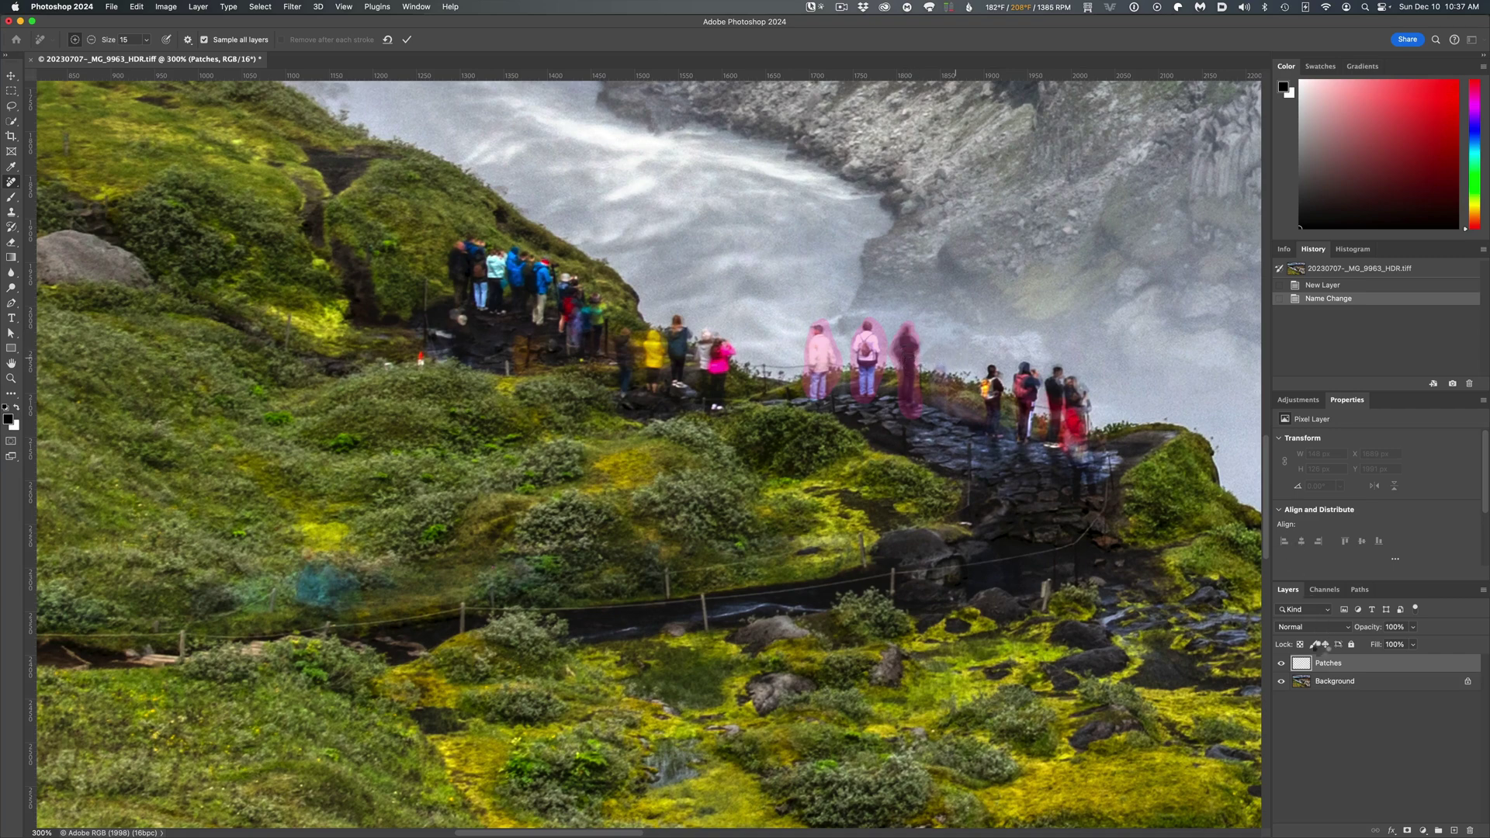
pyautogui.press('Return')
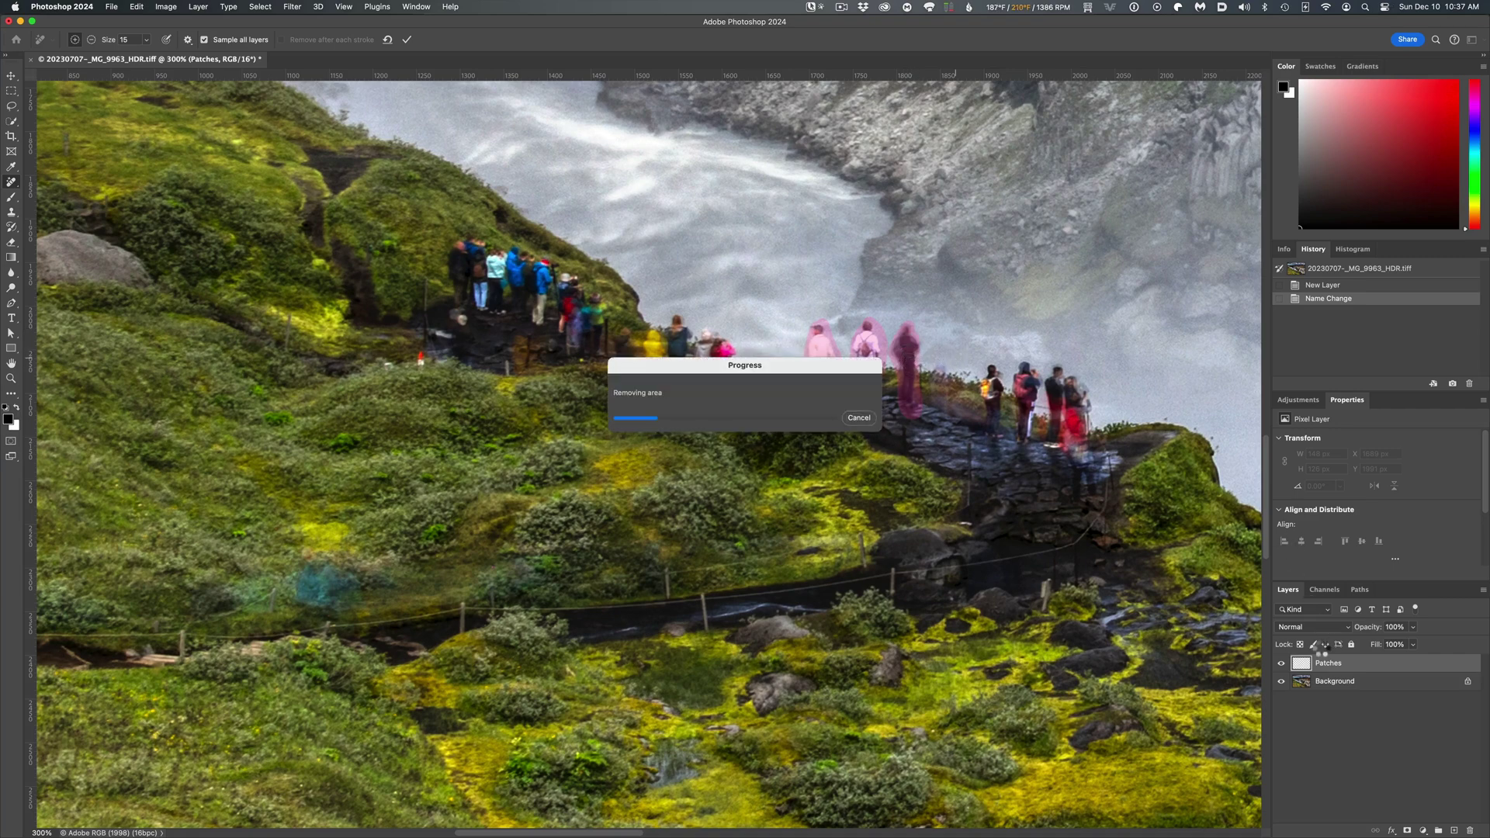
pyautogui.click(1281, 682)
pyautogui.click(1281, 682)
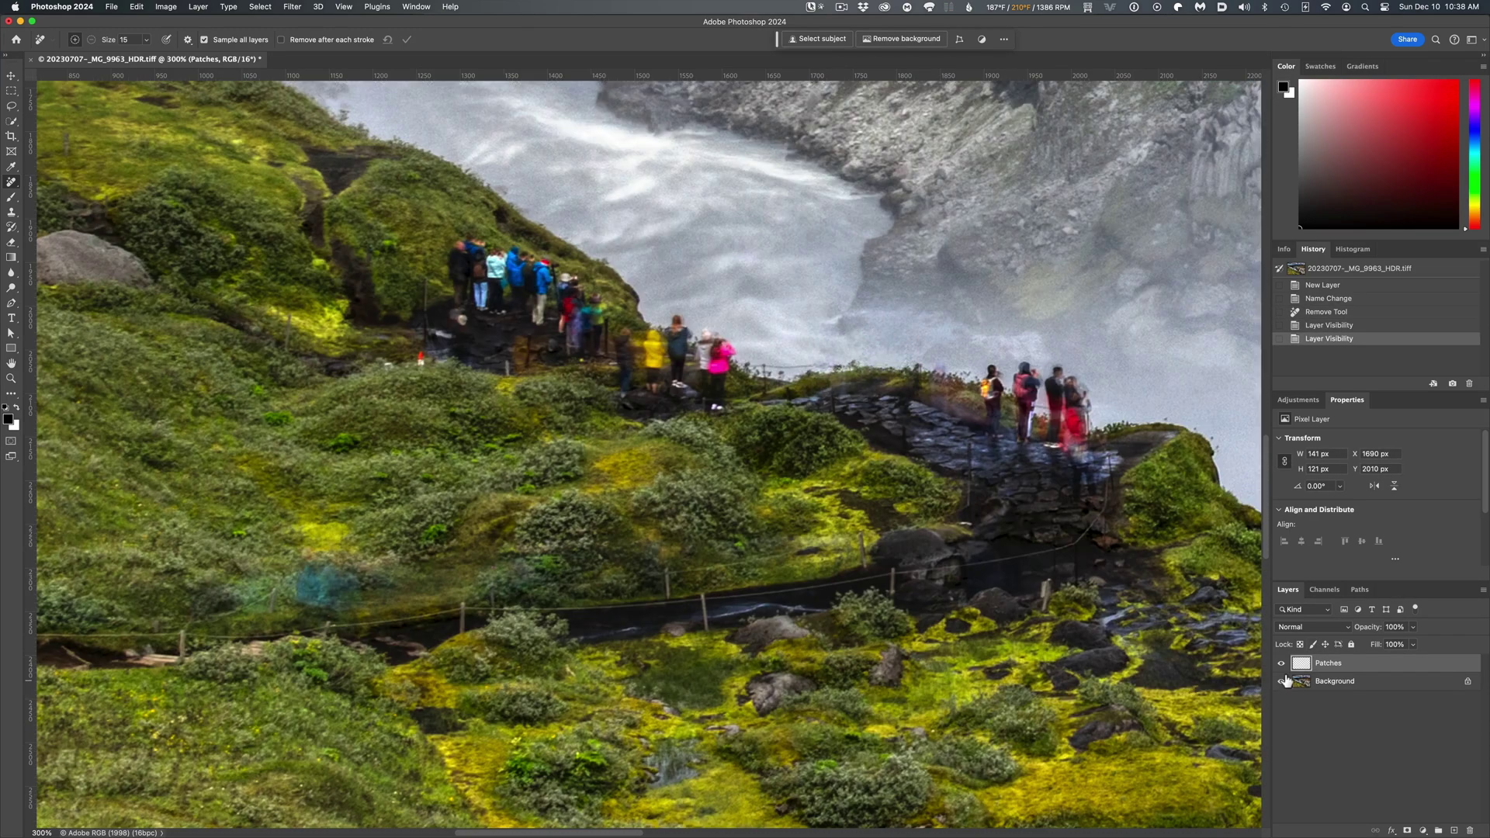
pyautogui.click(1281, 665)
pyautogui.click(1281, 665)
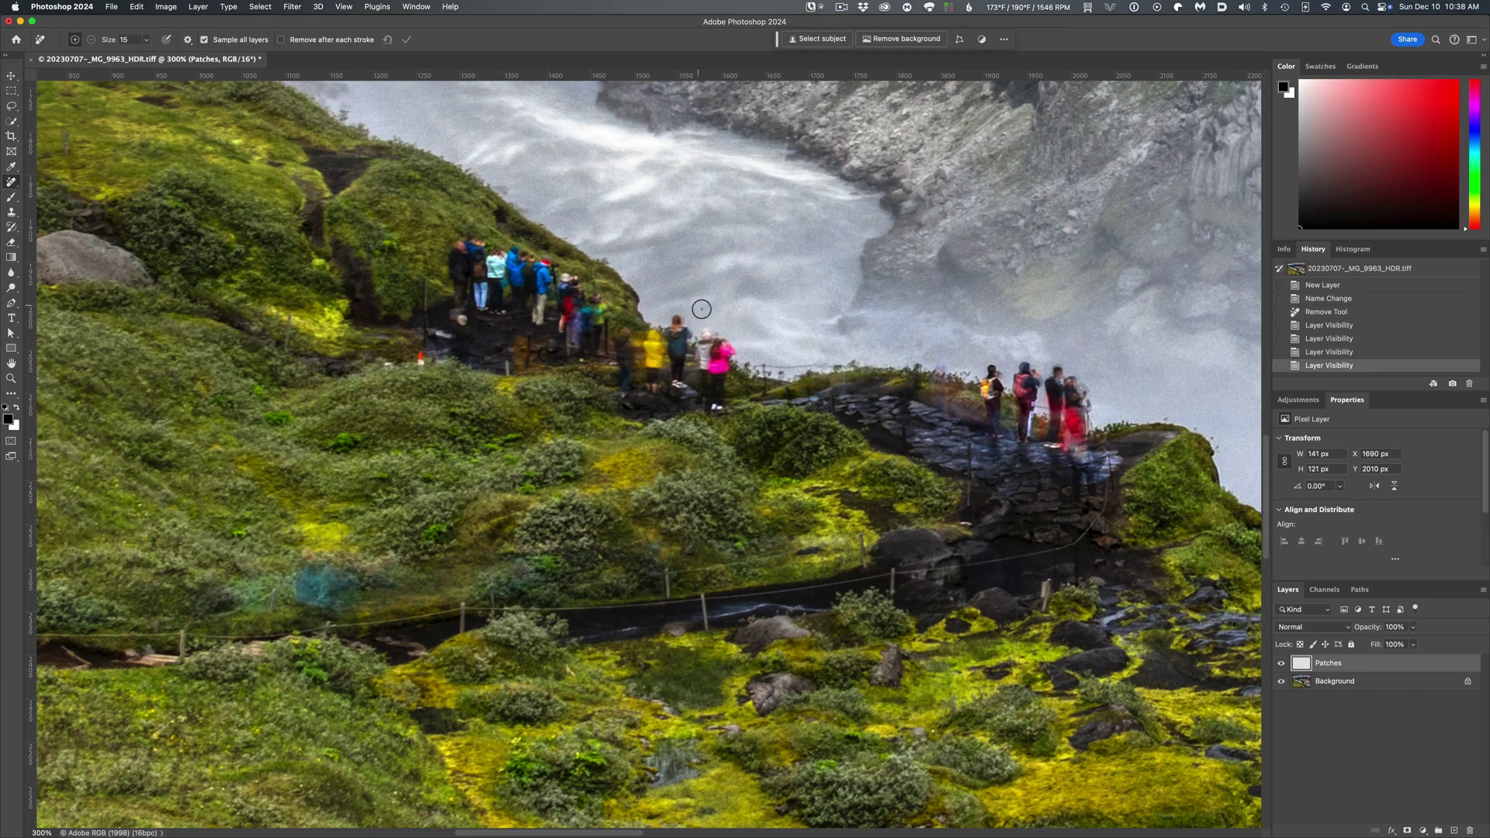
# Resize the removal brush and mark the white-haired hiker and neighbour for removal.
pyautogui.press(']')
pyautogui.press(']')
pyautogui.press('[')
pyautogui.moveTo(706, 340)
pyautogui.mouseDown()
pyautogui.moveTo(725, 405)
pyautogui.moveTo(725, 330)
pyautogui.moveTo(734, 346)
pyautogui.moveTo(710, 360)
pyautogui.moveTo(717, 406)
pyautogui.mouseUp()
# Switch the Remove Tool to Subtract mode and reset the unfinished stroke over the white-haired hiker.
pyautogui.click(91, 40)
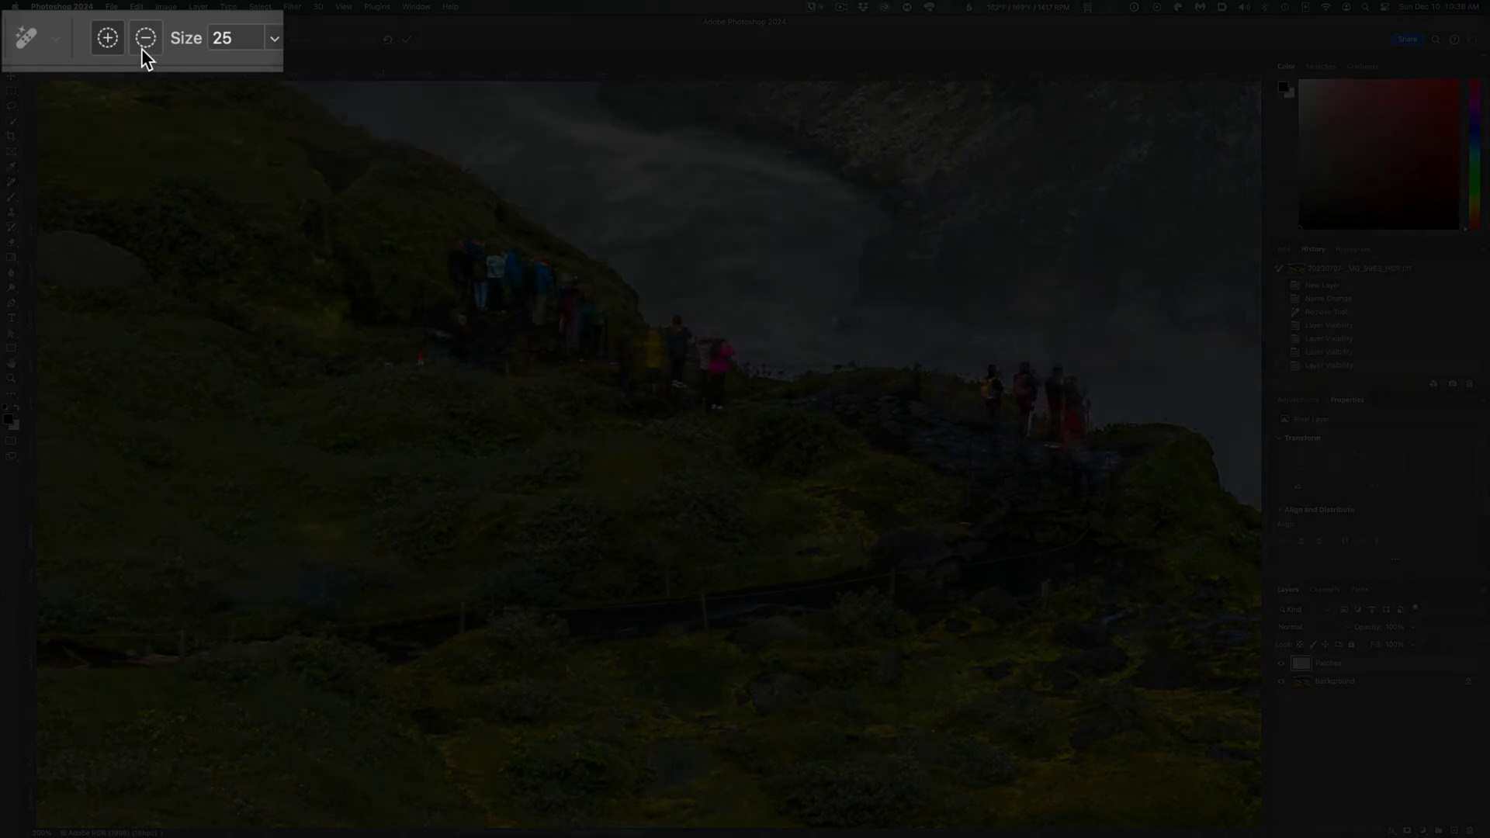
pyautogui.click(142, 49)
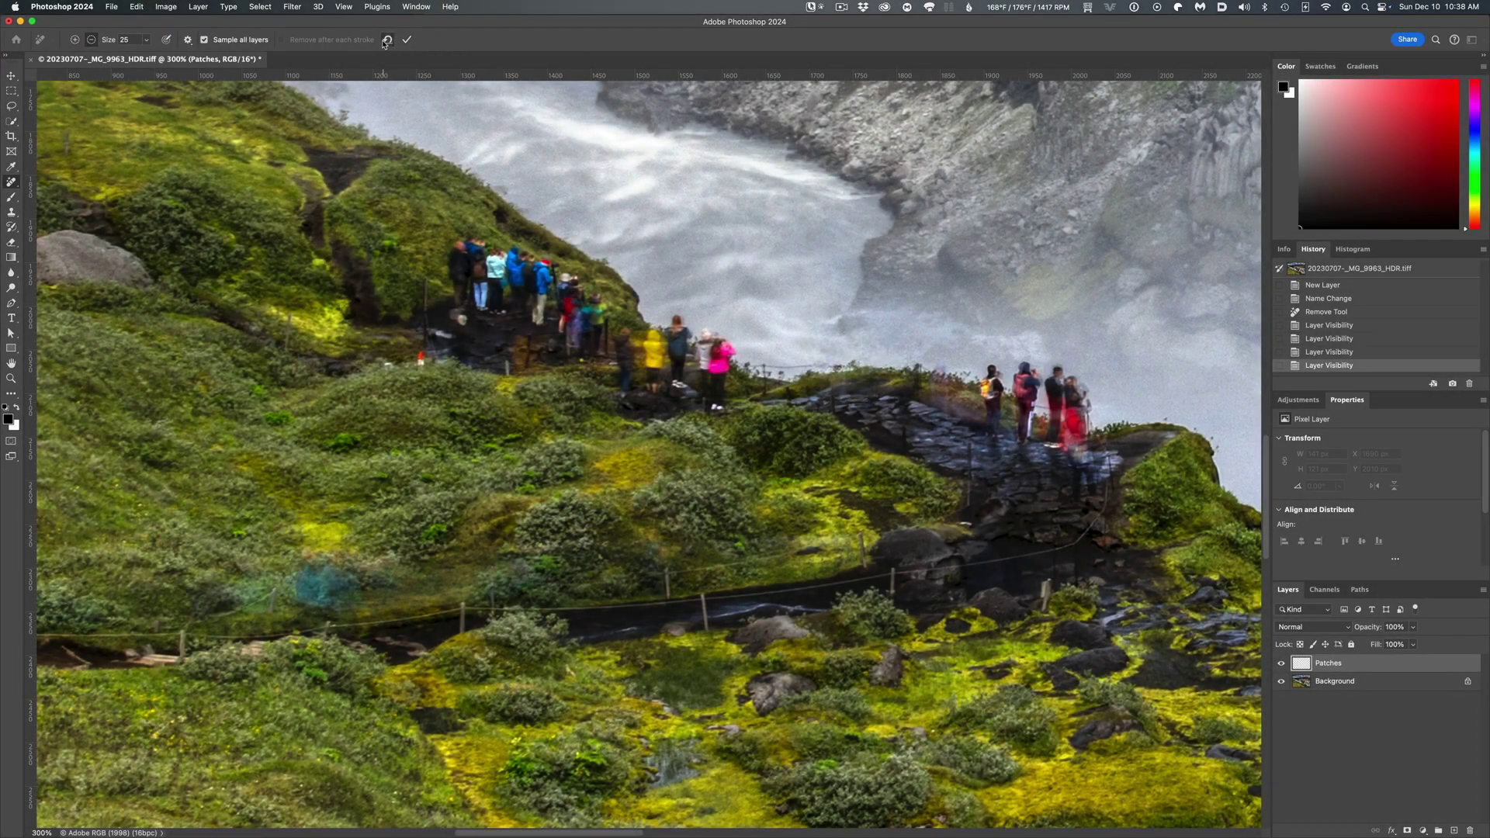
pyautogui.click(385, 40)
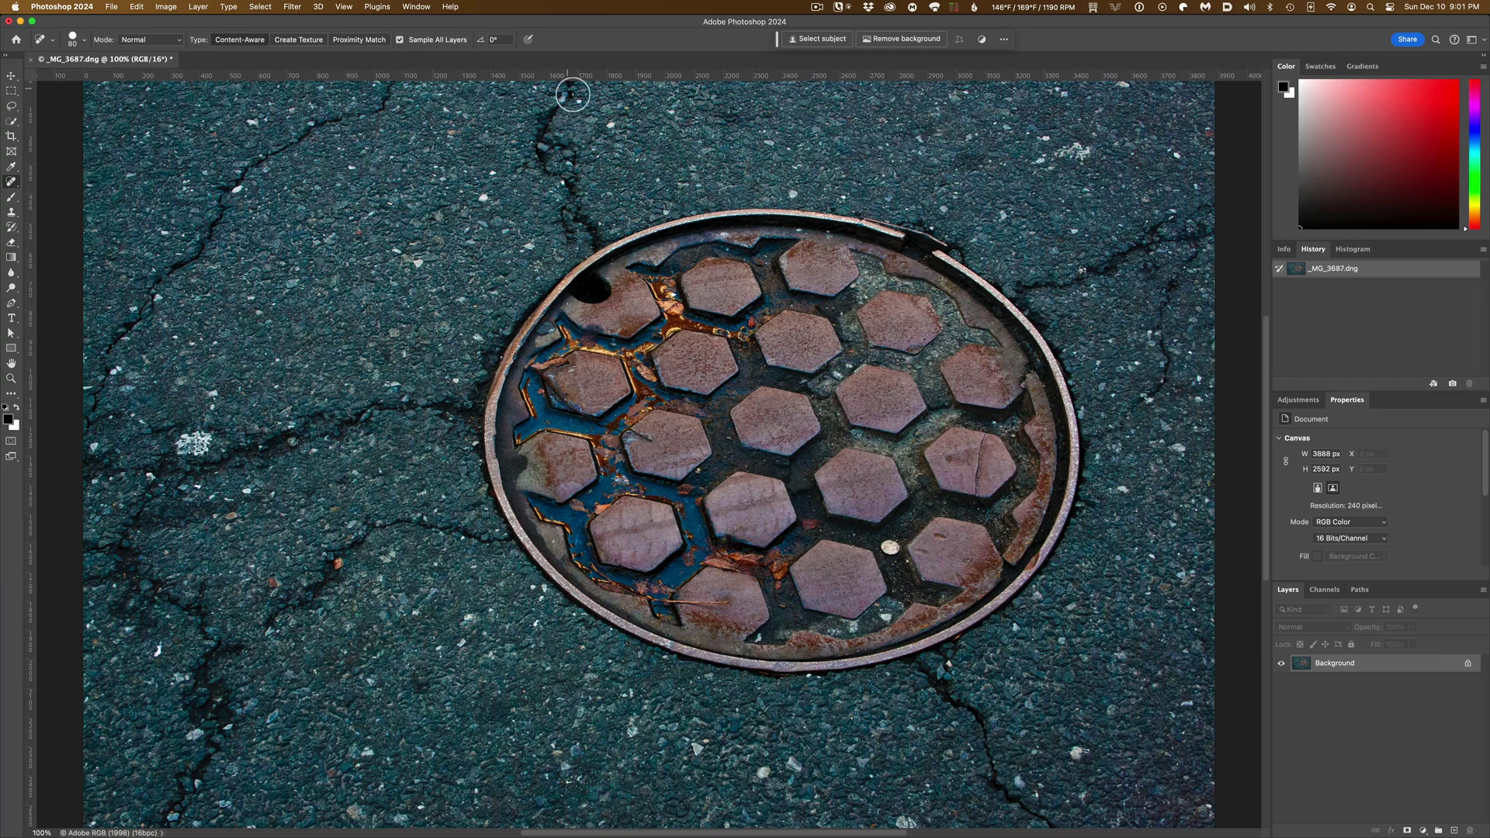
# Spot-heal the two asphalt cracks, then erase the crack right of the manhole with the Remove Tool.
pyautogui.moveTo(572, 94)
pyautogui.mouseDown()
pyautogui.moveTo(551, 159)
pyautogui.moveTo(579, 170)
pyautogui.moveTo(556, 145)
pyautogui.moveTo(571, 235)
pyautogui.moveTo(588, 225)
pyautogui.moveTo(609, 251)
pyautogui.mouseUp()
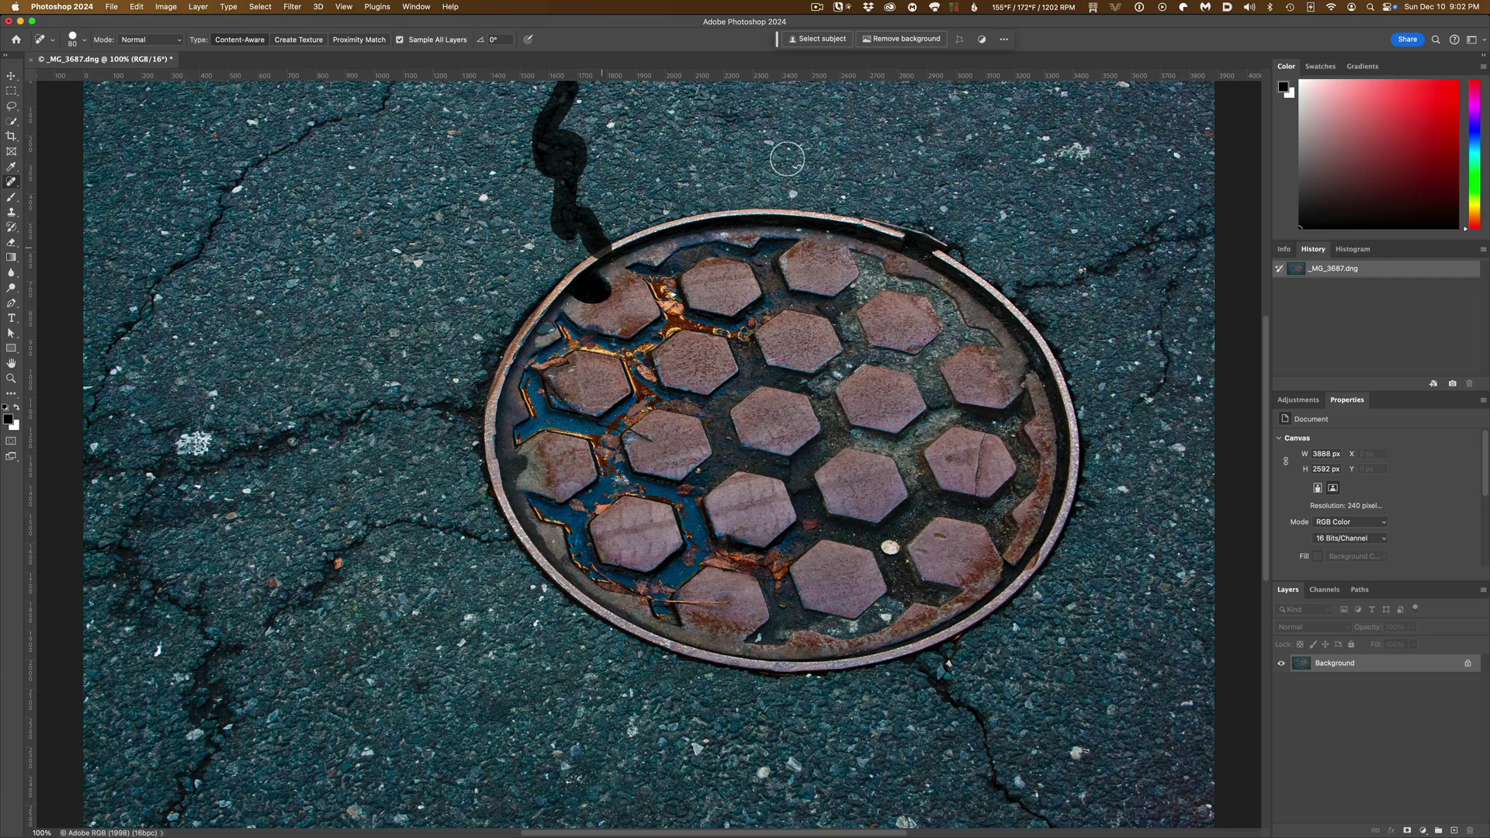
pyautogui.moveTo(914, 670); pyautogui.dragTo(1051, 823)
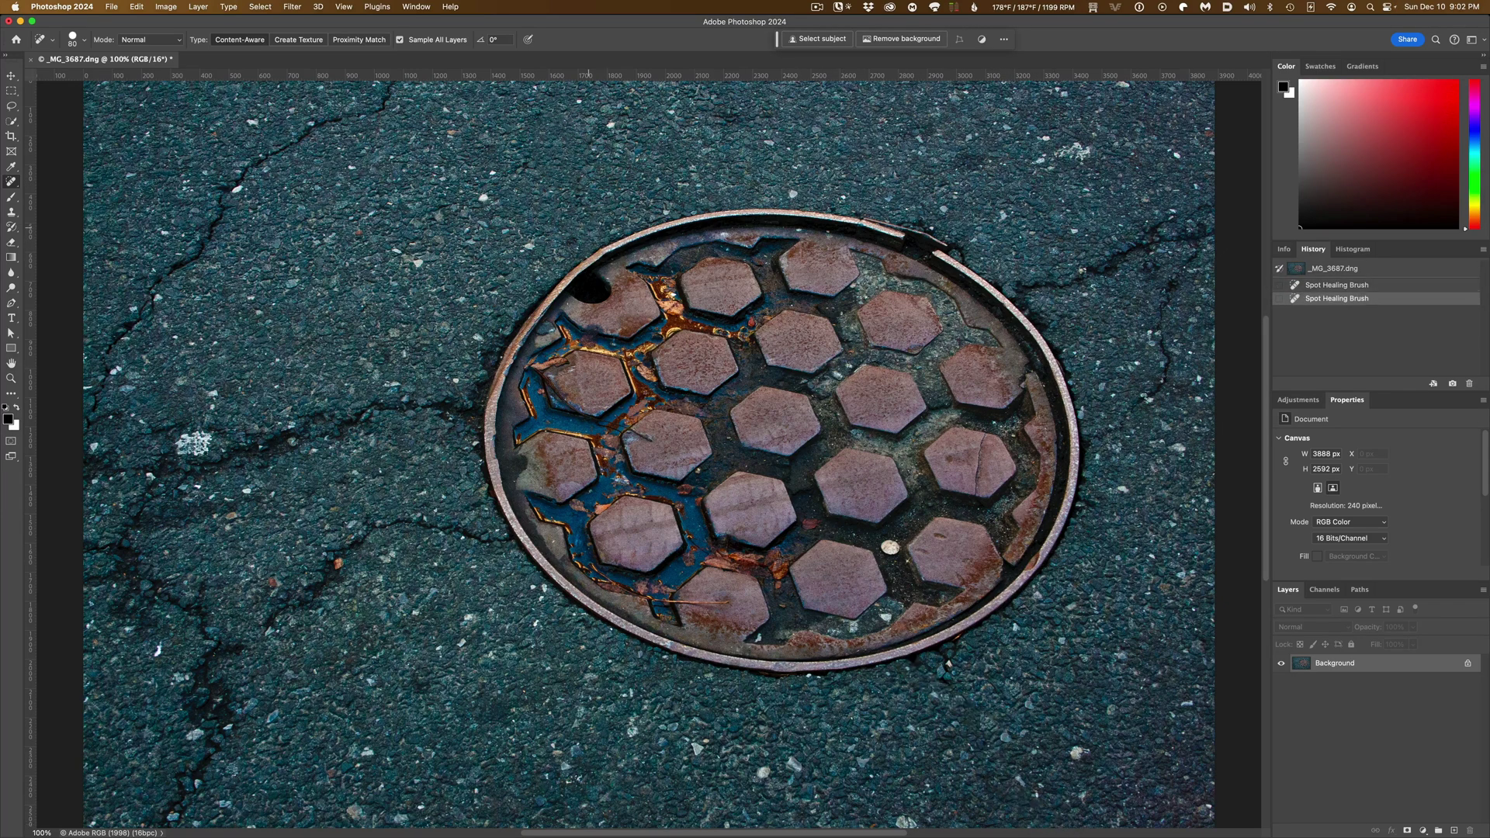
pyautogui.rightClick(11, 183)
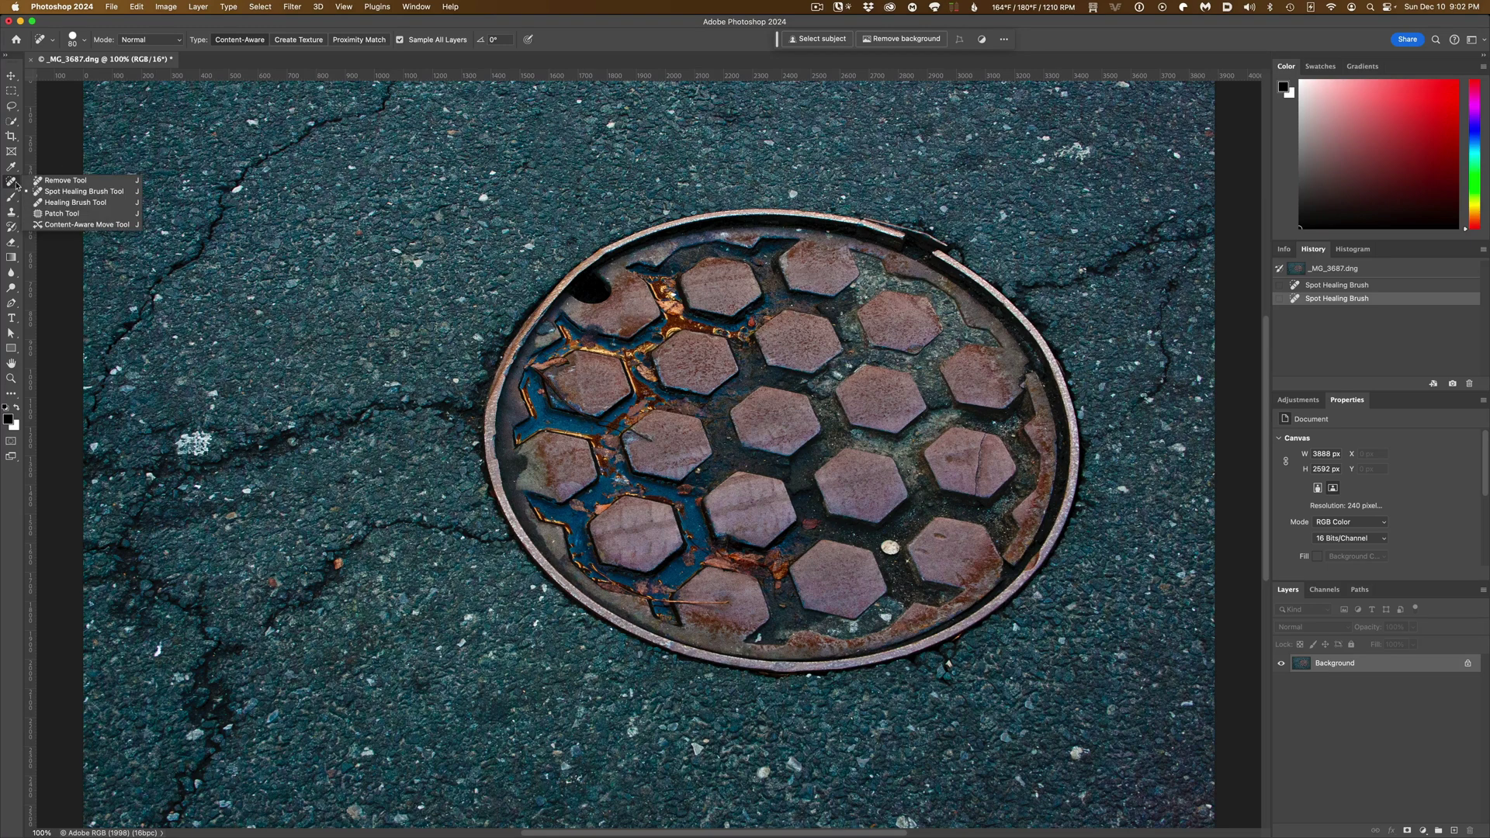
pyautogui.click(59, 190)
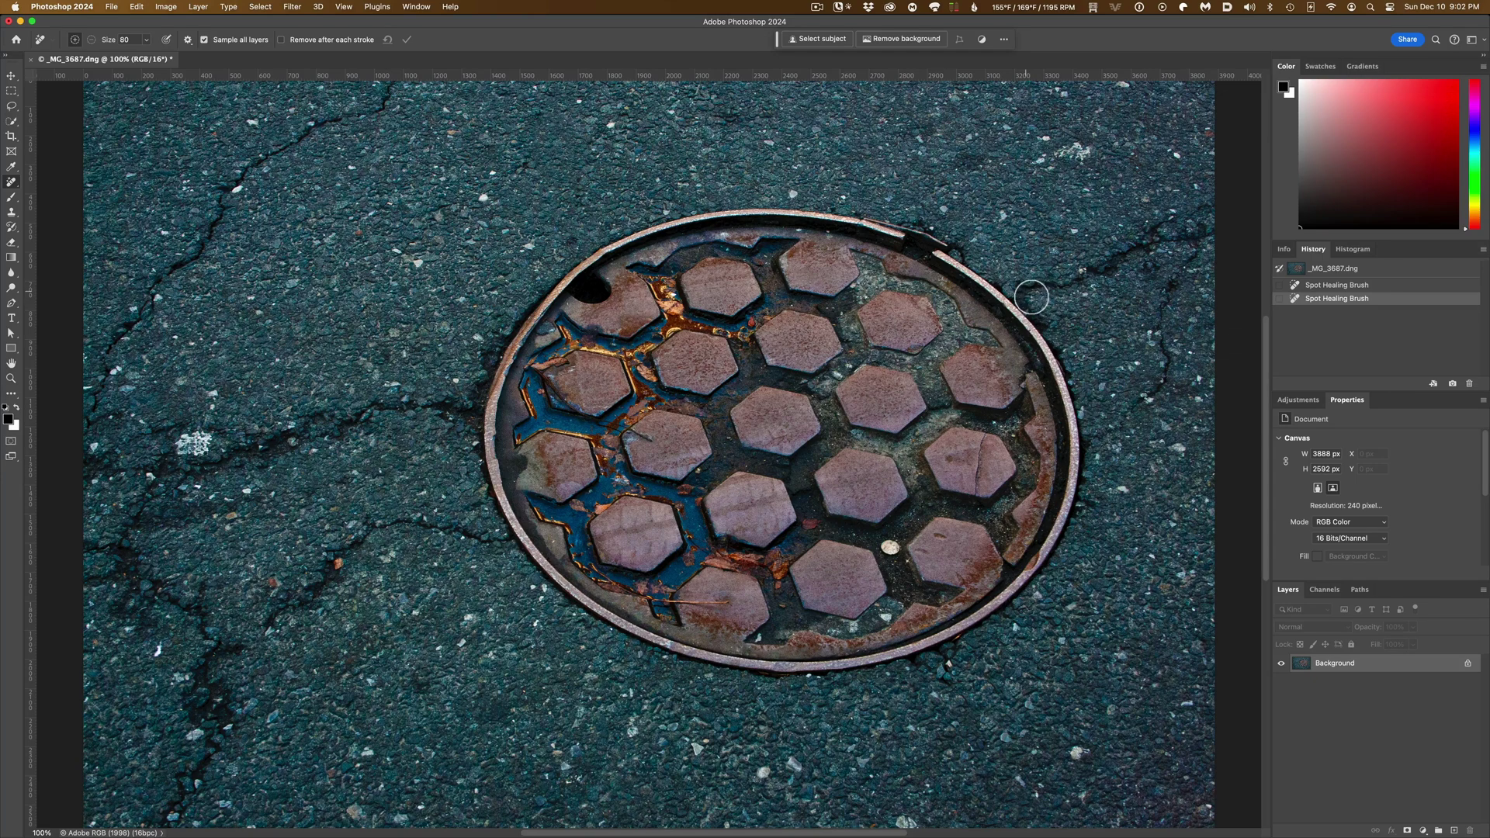
pyautogui.moveTo(1031, 292)
pyautogui.mouseDown()
pyautogui.moveTo(1212, 235)
pyautogui.moveTo(1171, 307)
pyautogui.moveTo(1165, 393)
pyautogui.moveTo(1130, 411)
pyautogui.mouseUp()
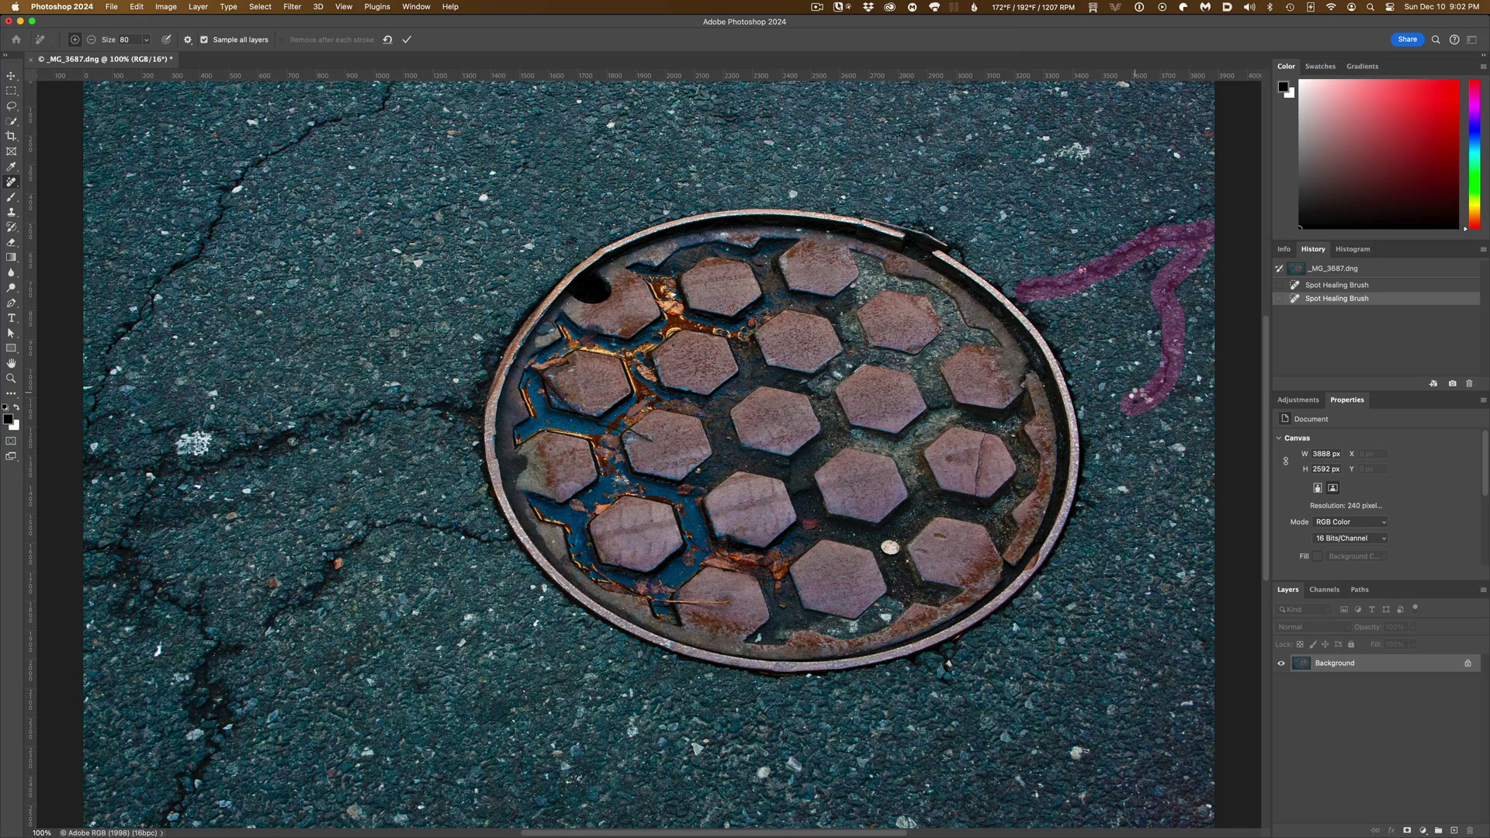
pyautogui.press('Return')
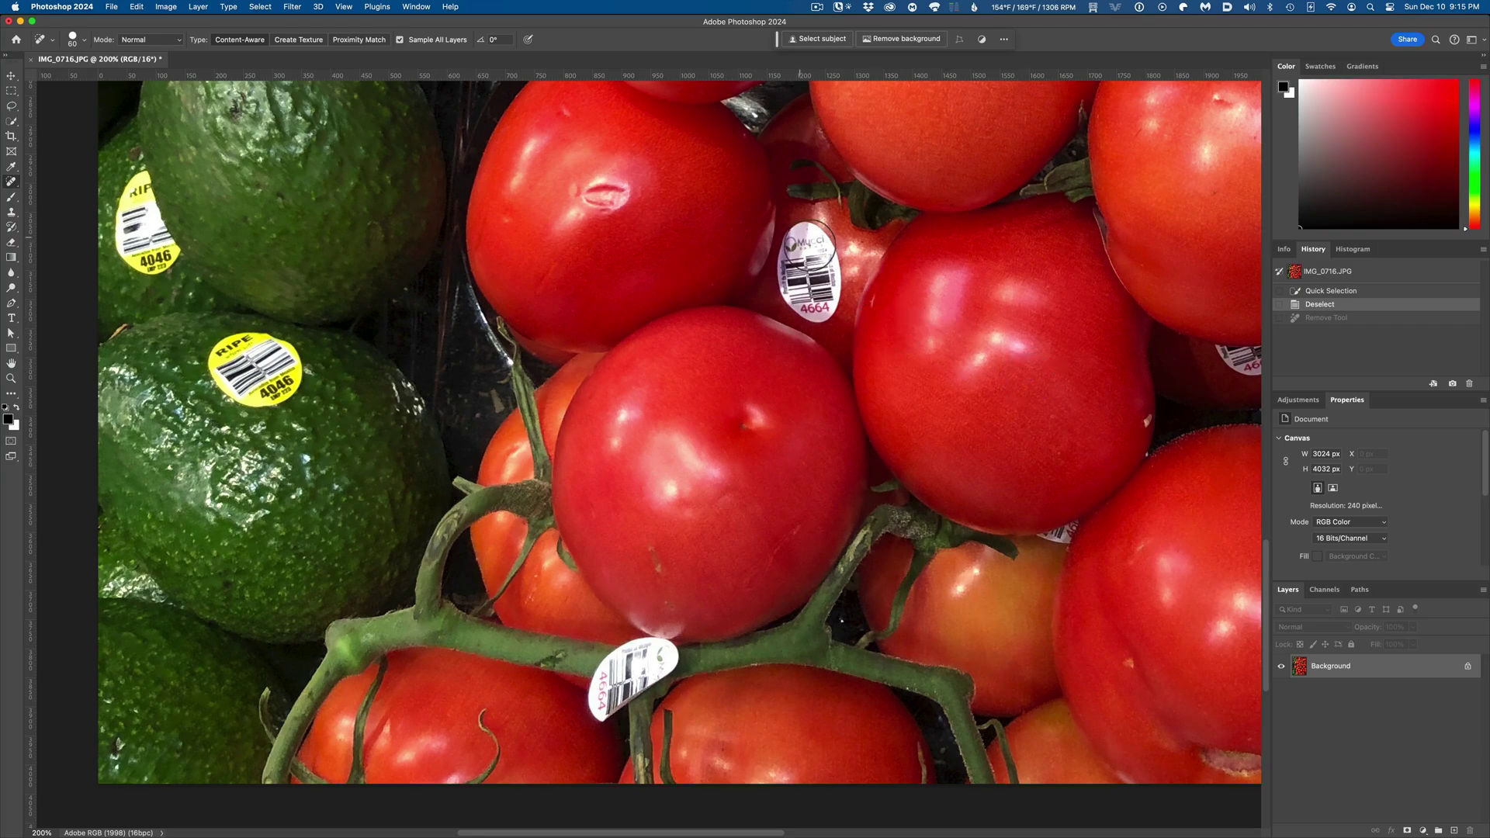
# Undo a spot-heal attempt and erase the tomato's barcode sticker with the Remove Tool instead.
pyautogui.moveTo(811, 243)
pyautogui.mouseDown()
pyautogui.moveTo(811, 302)
pyautogui.moveTo(834, 318)
pyautogui.moveTo(845, 267)
pyautogui.moveTo(822, 237)
pyautogui.mouseUp()
pyautogui.press('super+z')
pyautogui.moveTo(11, 184); pyautogui.dragTo(63, 191)
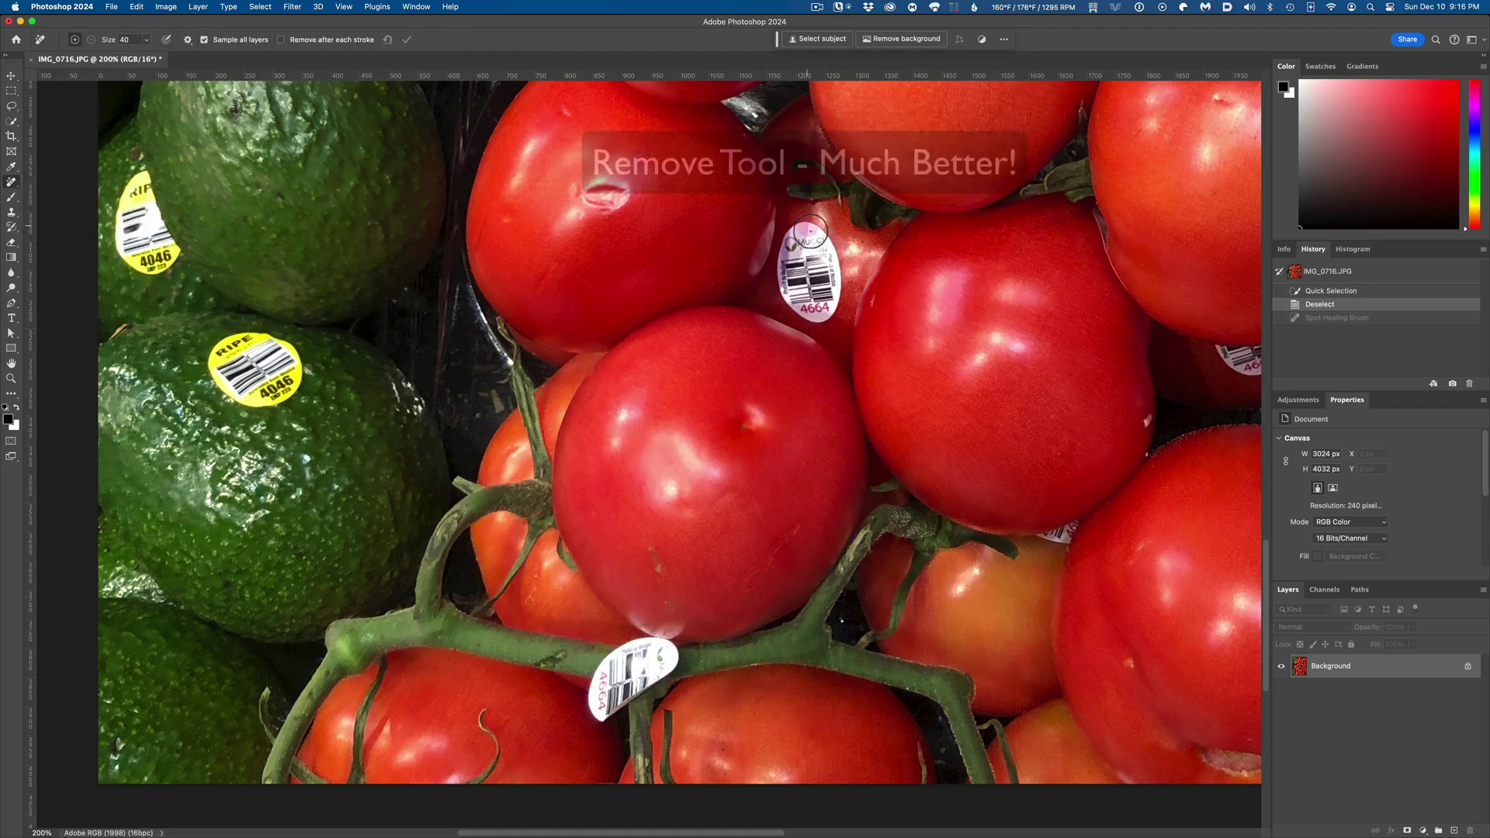
pyautogui.moveTo(811, 310)
pyautogui.mouseDown()
pyautogui.moveTo(830, 279)
pyautogui.moveTo(819, 236)
pyautogui.moveTo(814, 248)
pyautogui.mouseUp()
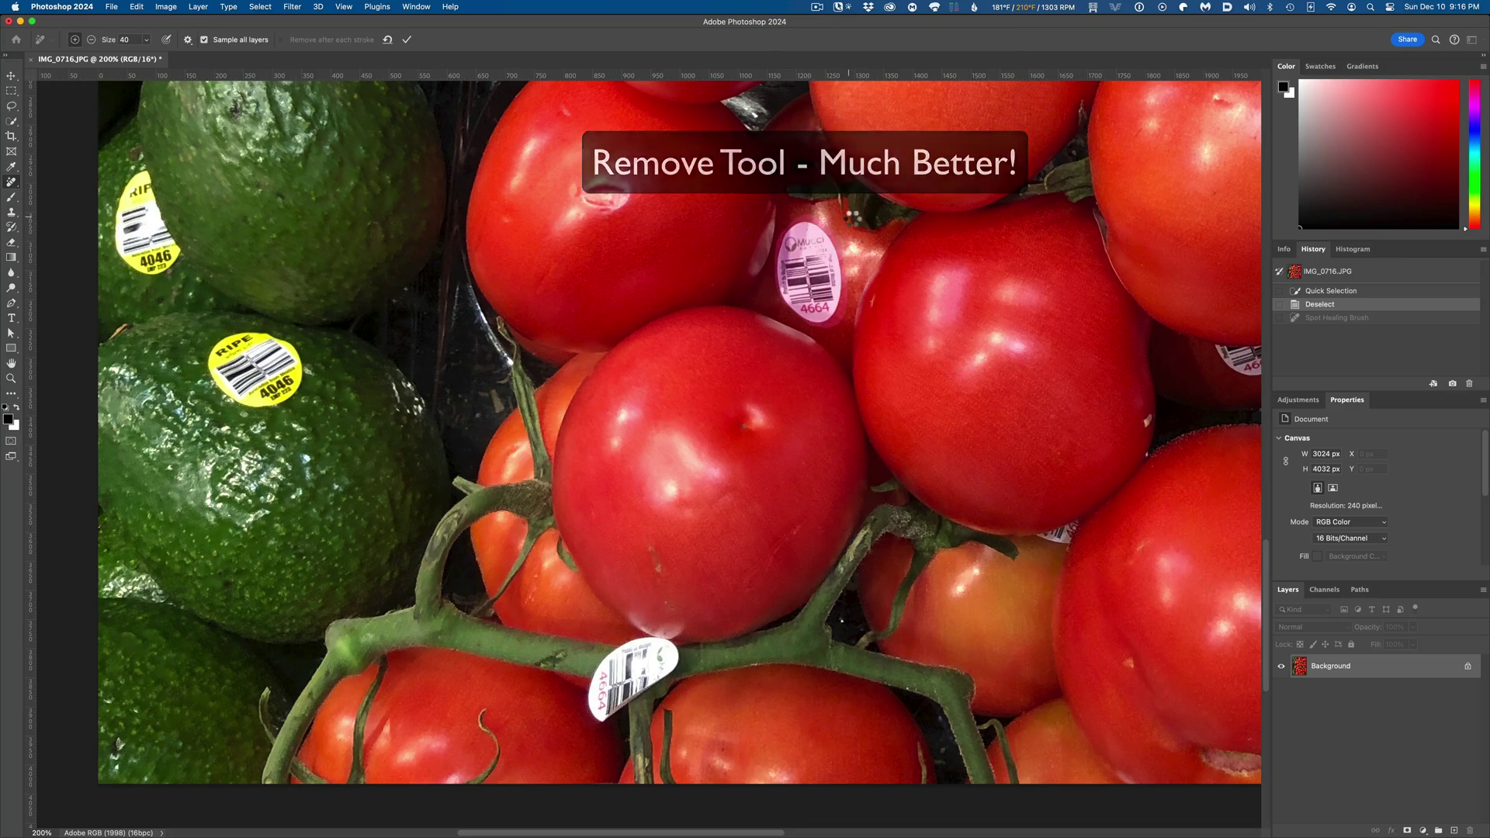
pyautogui.press('Return')
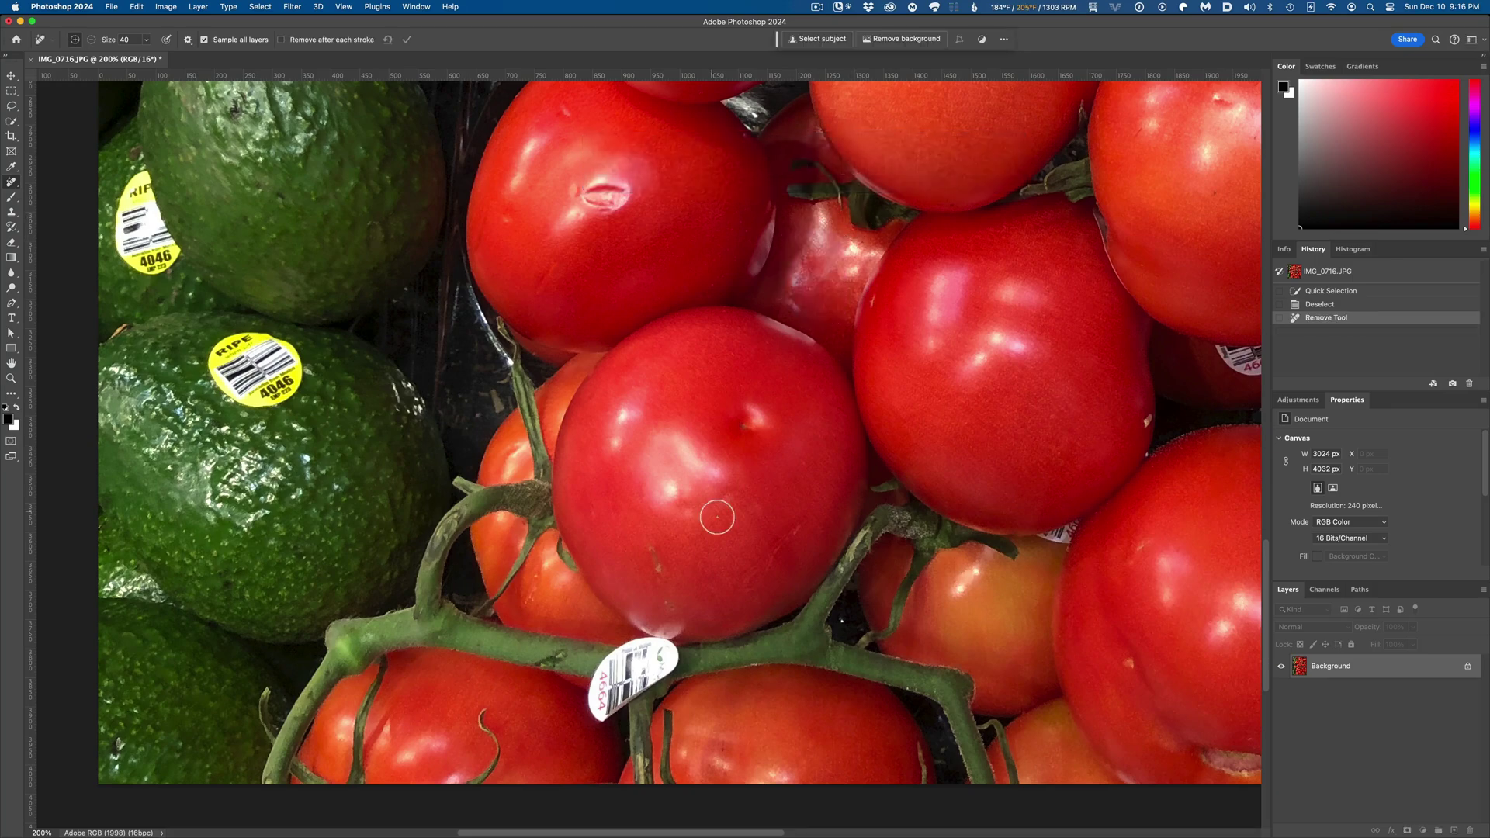
# Pan to the vine sticker, try spot healing it, then undo the attempt.
pyautogui.moveTo(610, 751); pyautogui.dragTo(667, 578)
pyautogui.click(11, 185)
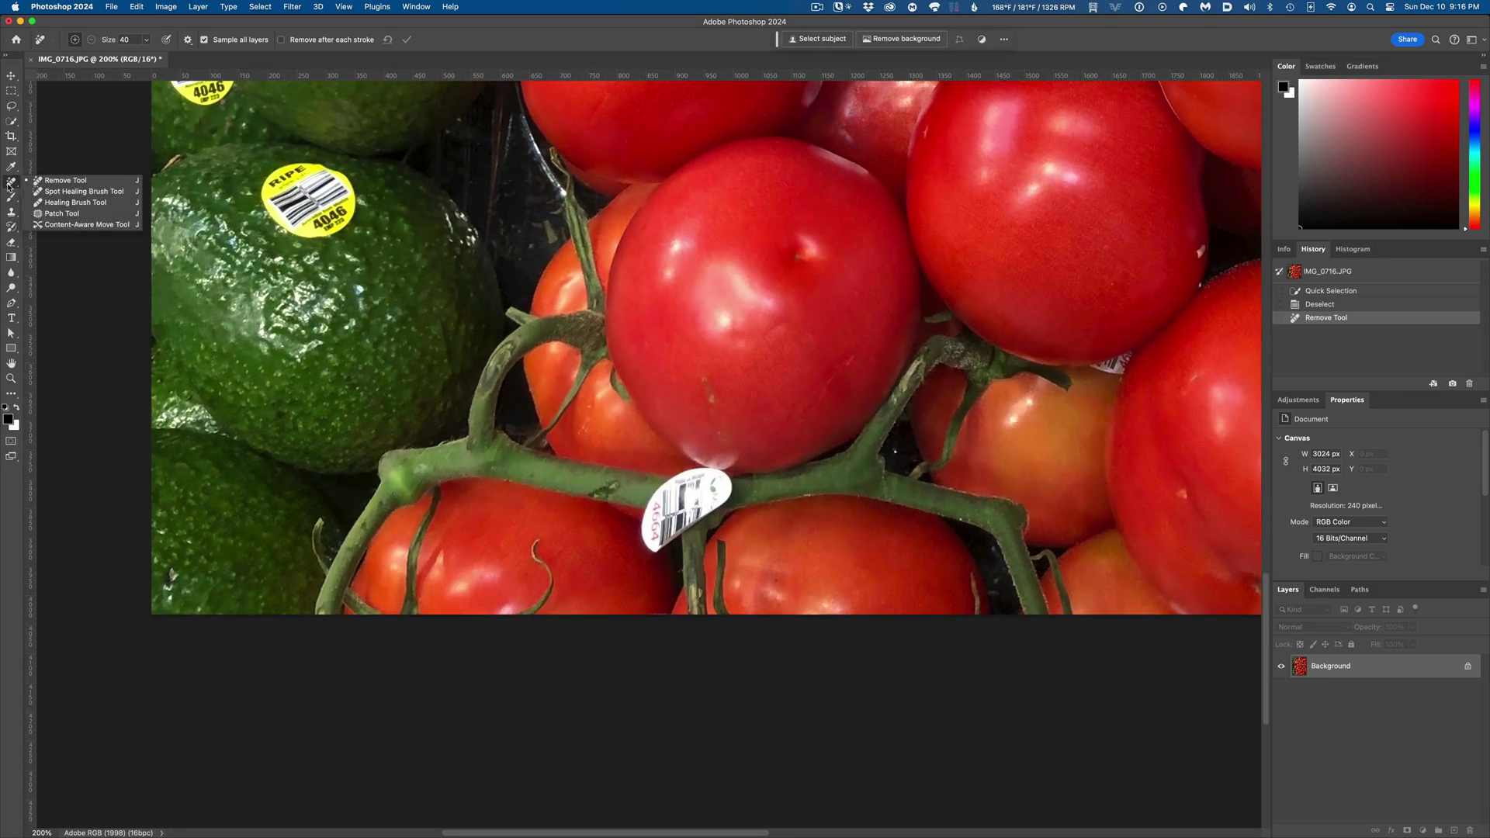
pyautogui.click(44, 194)
pyautogui.moveTo(716, 483)
pyautogui.mouseDown()
pyautogui.moveTo(687, 458)
pyautogui.moveTo(729, 458)
pyautogui.moveTo(731, 491)
pyautogui.moveTo(648, 557)
pyautogui.moveTo(669, 477)
pyautogui.moveTo(680, 510)
pyautogui.moveTo(654, 567)
pyautogui.mouseUp()
pyautogui.press('super+z')
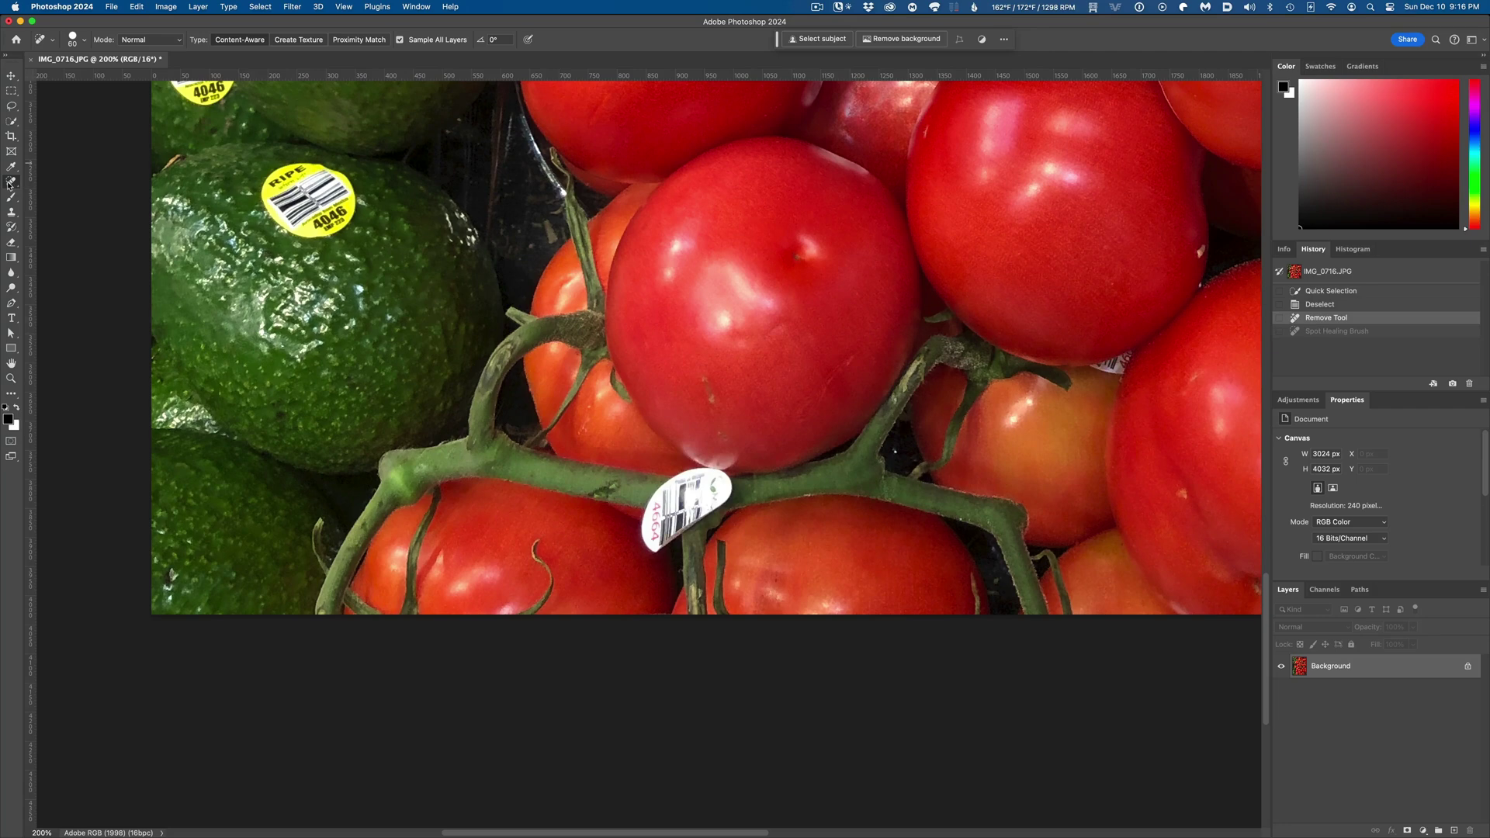
# Erase the pink vine sticker with the Remove Tool and zoom out to the whole photo.
pyautogui.rightClick(10, 184)
pyautogui.click(62, 192)
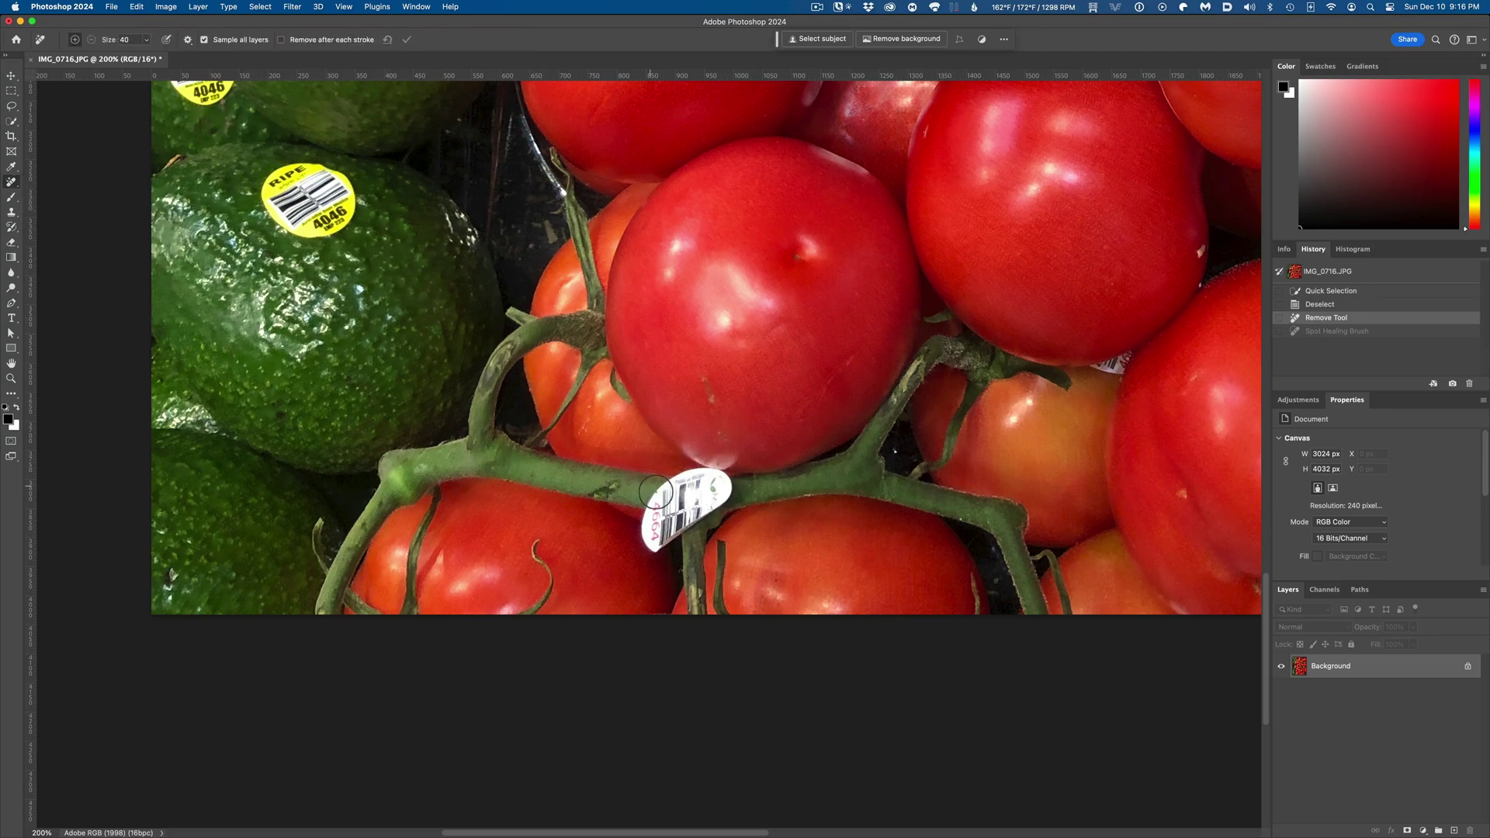
pyautogui.moveTo(646, 489)
pyautogui.mouseDown()
pyautogui.moveTo(702, 477)
pyautogui.moveTo(689, 454)
pyautogui.moveTo(737, 465)
pyautogui.moveTo(716, 489)
pyautogui.moveTo(720, 523)
pyautogui.moveTo(675, 555)
pyautogui.moveTo(653, 552)
pyautogui.moveTo(653, 493)
pyautogui.mouseUp()
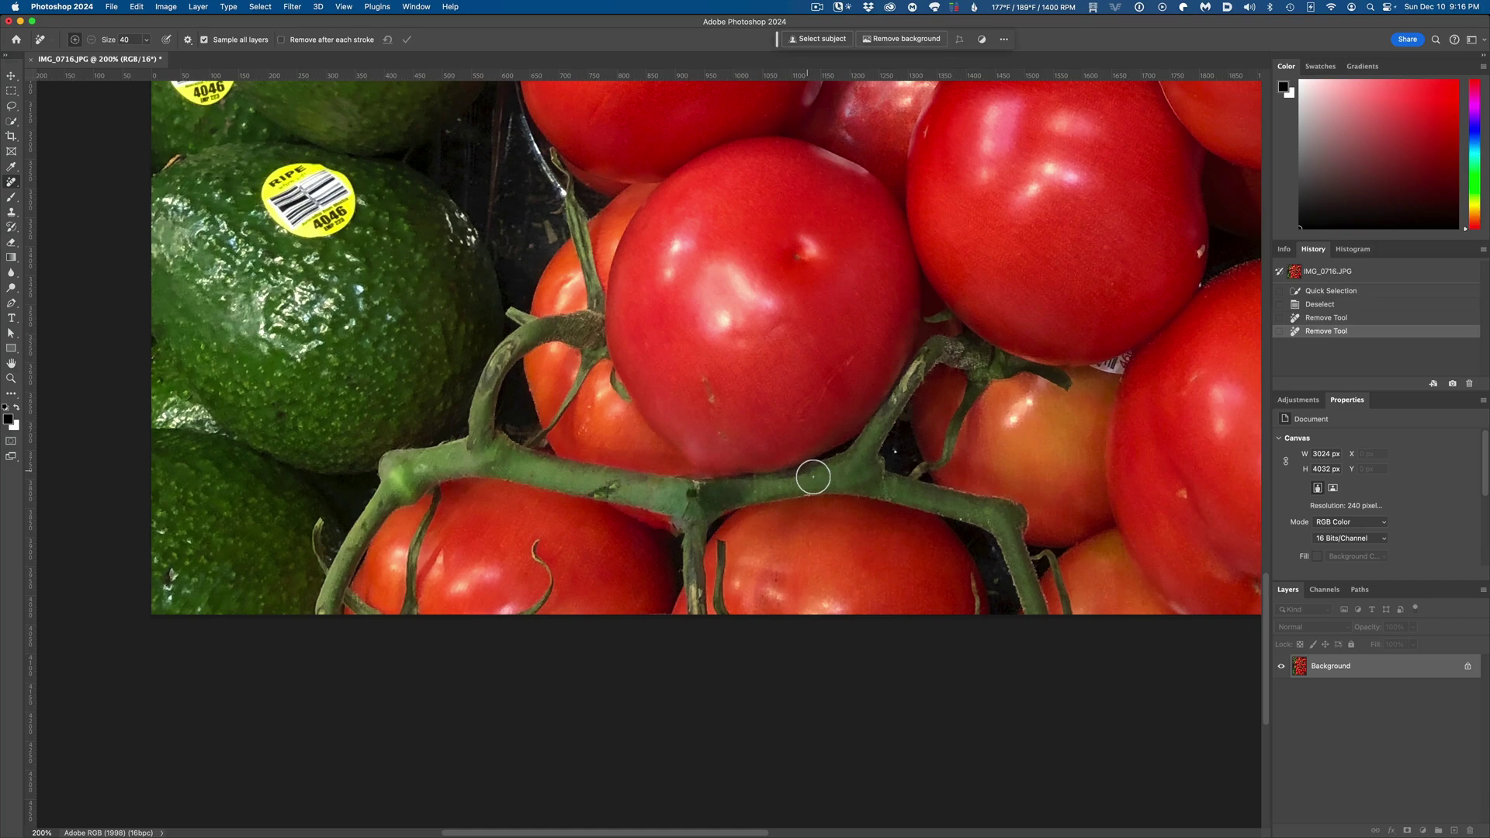
pyautogui.press('super+minus')
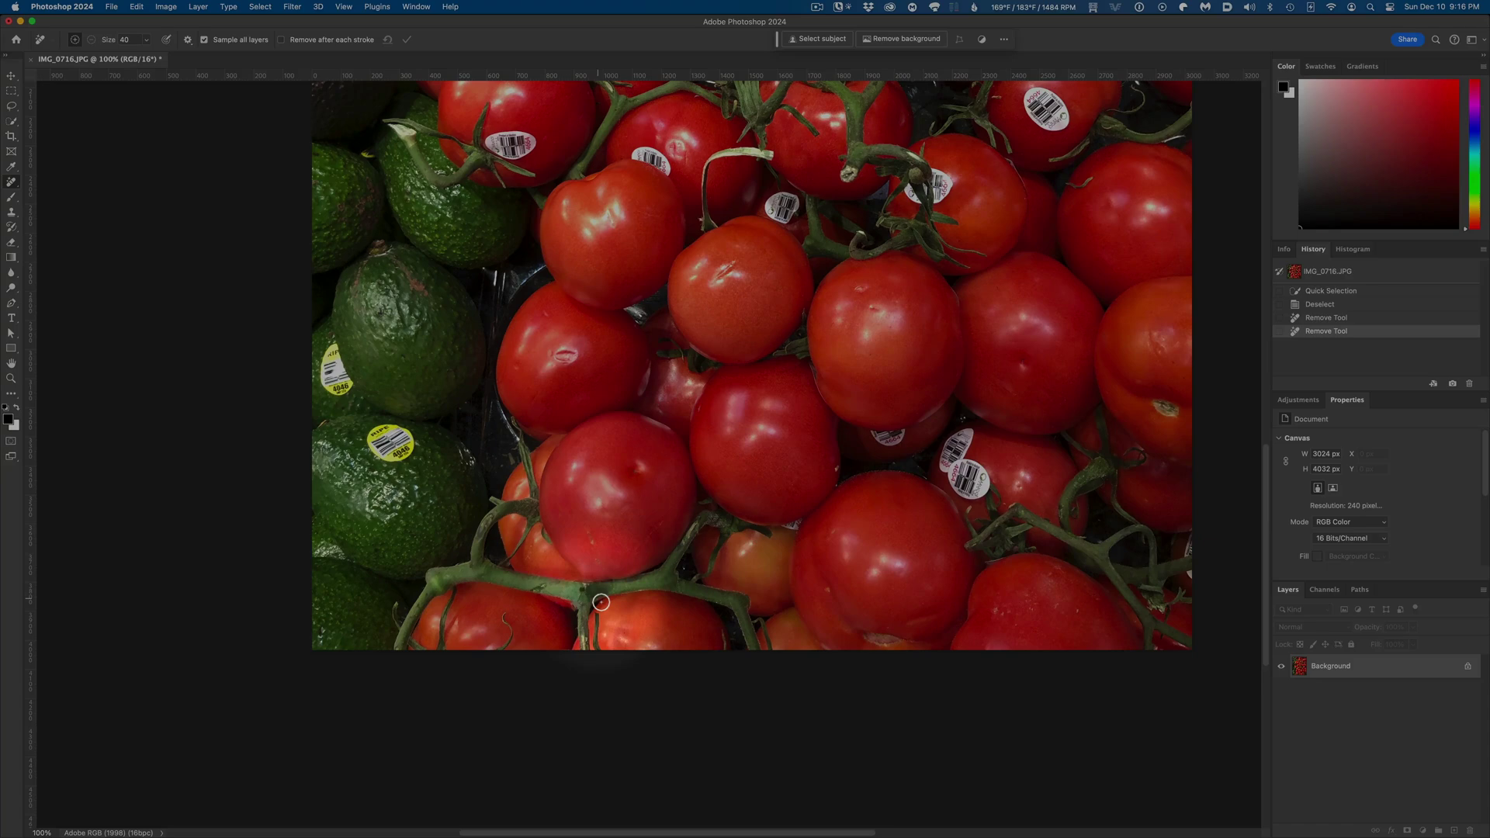
# Undo and redo to compare the vine before and after the sticker removal.
pyautogui.press('super+z')
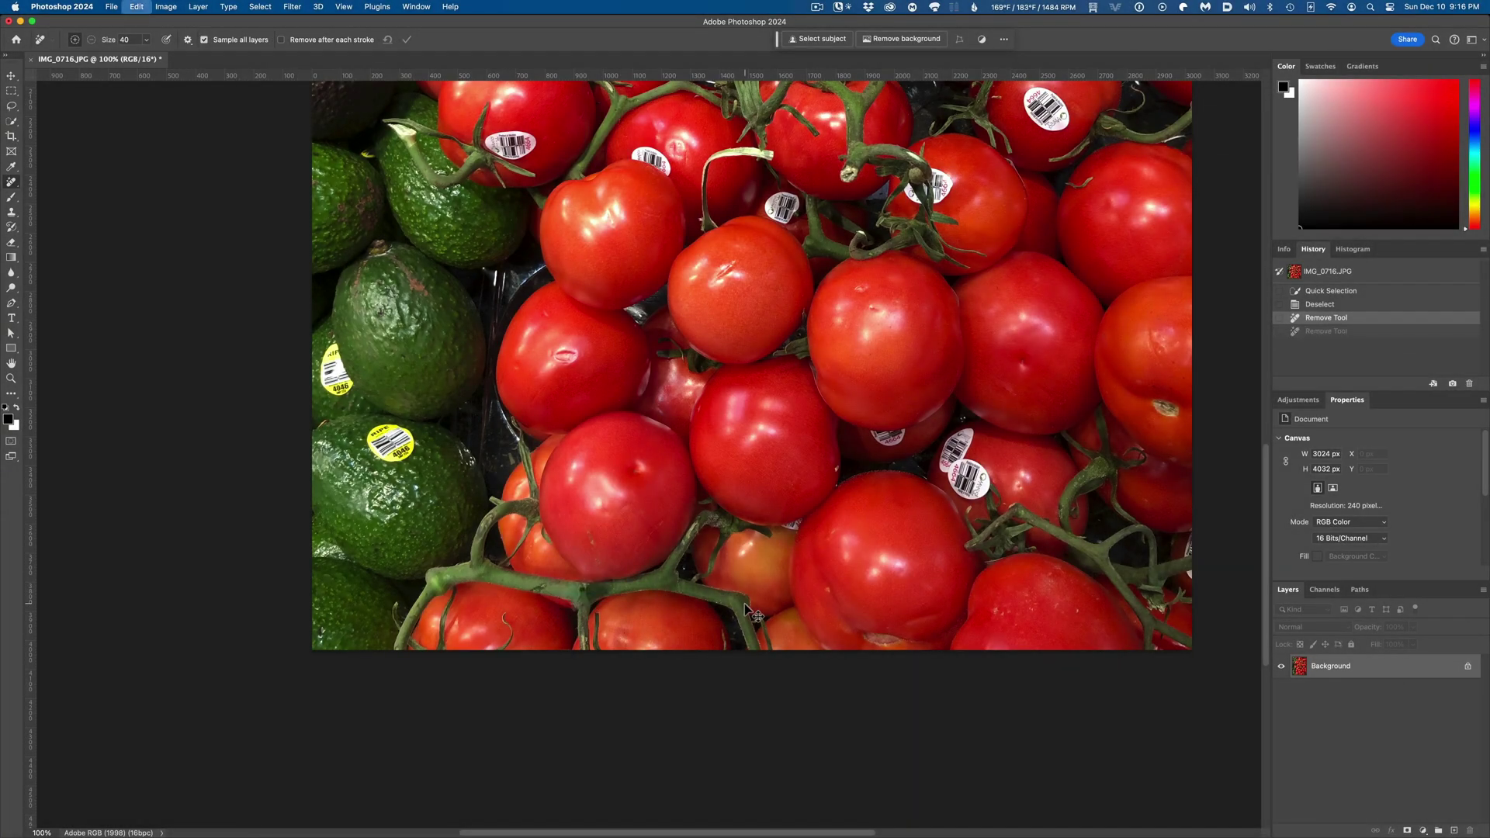
pyautogui.press('super+z')
pyautogui.press('super+shift+z')
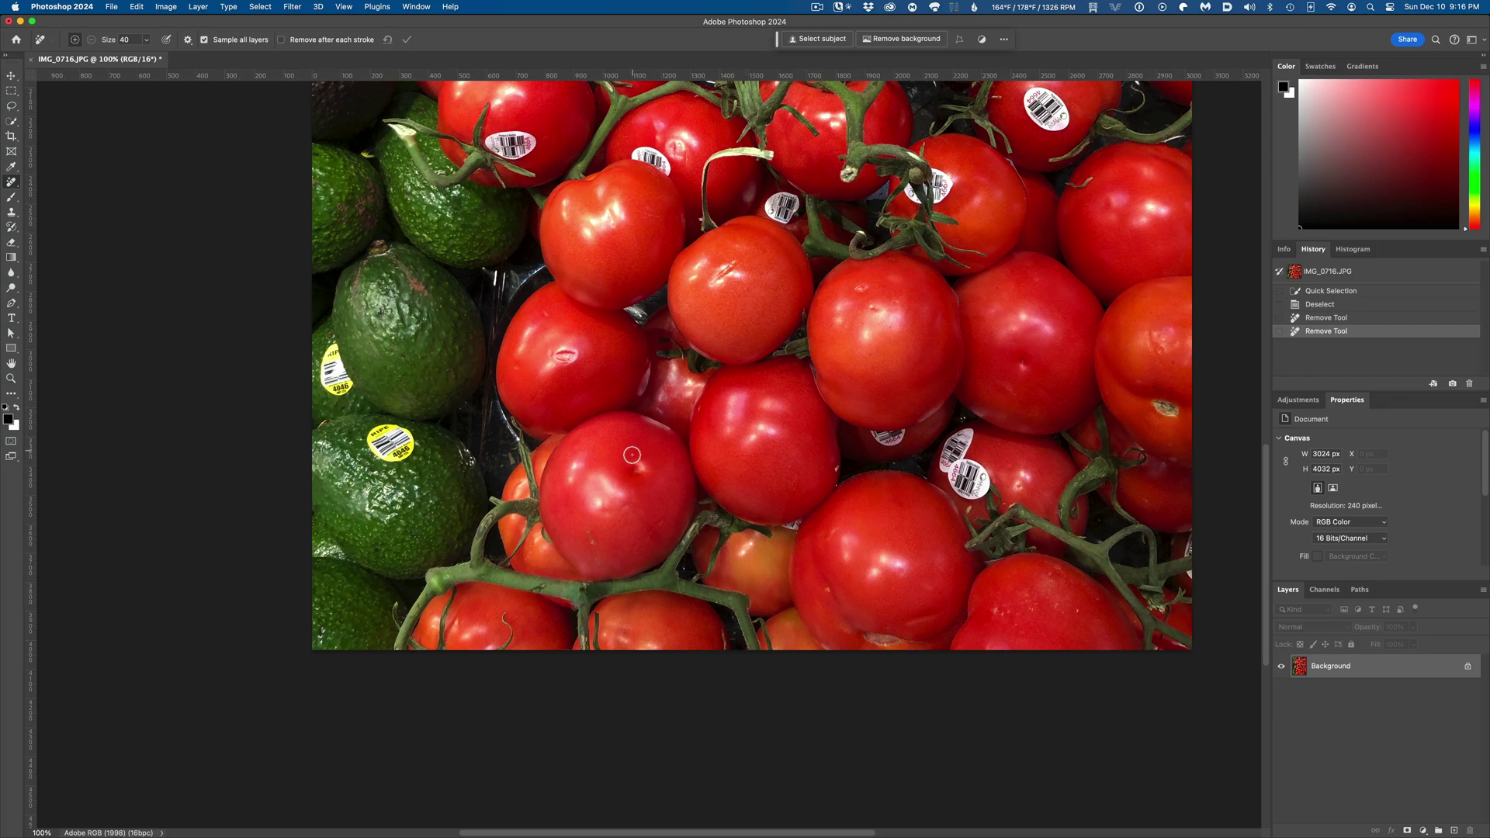
# Enlarge the Remove Tool brush to 60 and erase the yellow RIPE sticker from the avocado.
pyautogui.press(']')
pyautogui.press(']')
pyautogui.moveTo(407, 442)
pyautogui.mouseDown()
pyautogui.moveTo(365, 436)
pyautogui.moveTo(392, 458)
pyautogui.mouseUp()
pyautogui.press('Return')
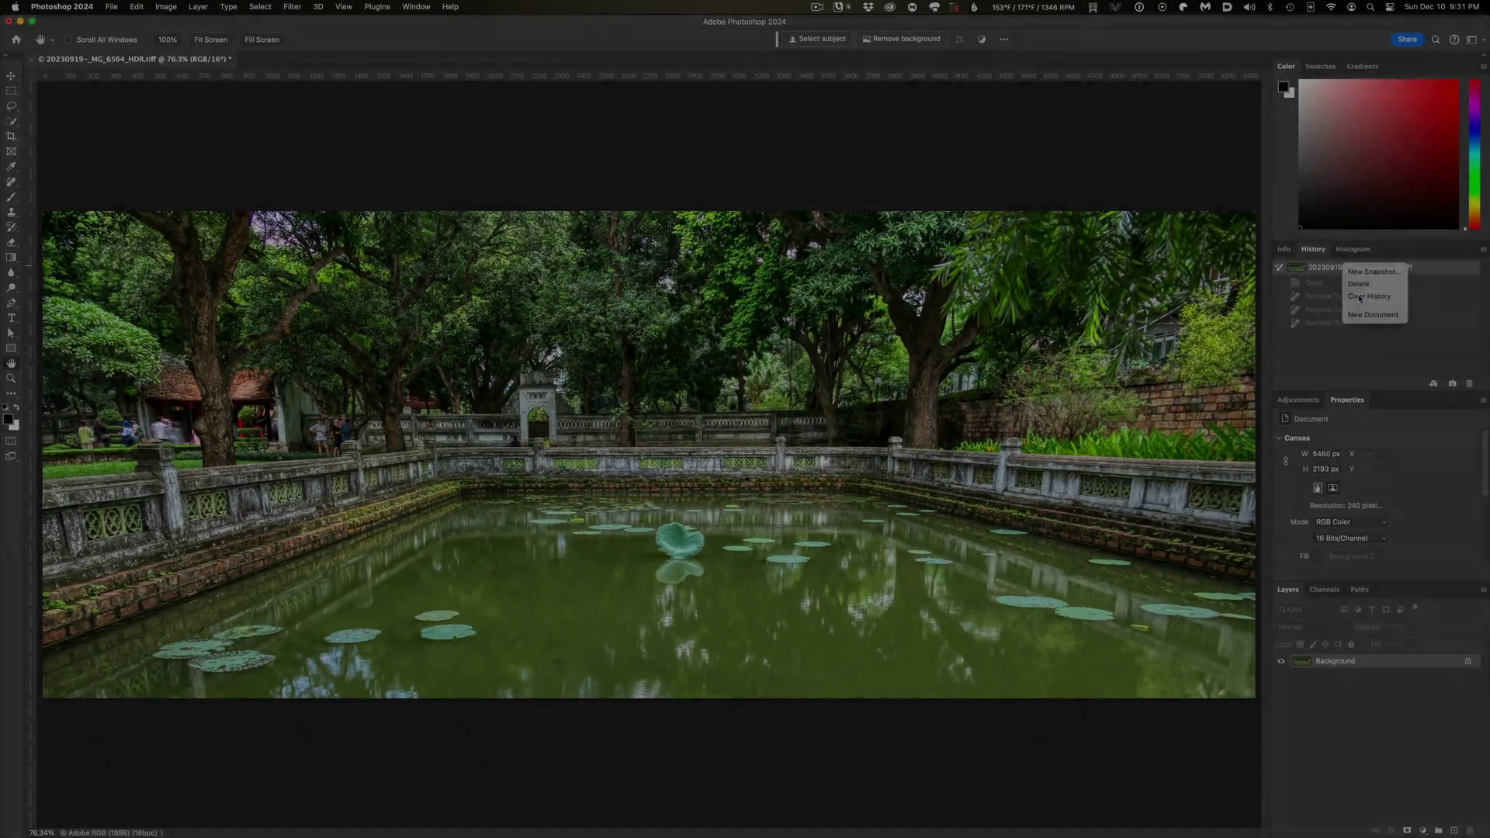
# Clear the pond photo's history and zoom in three times on the lily pads by the right-hand wall.
pyautogui.click(1359, 298)
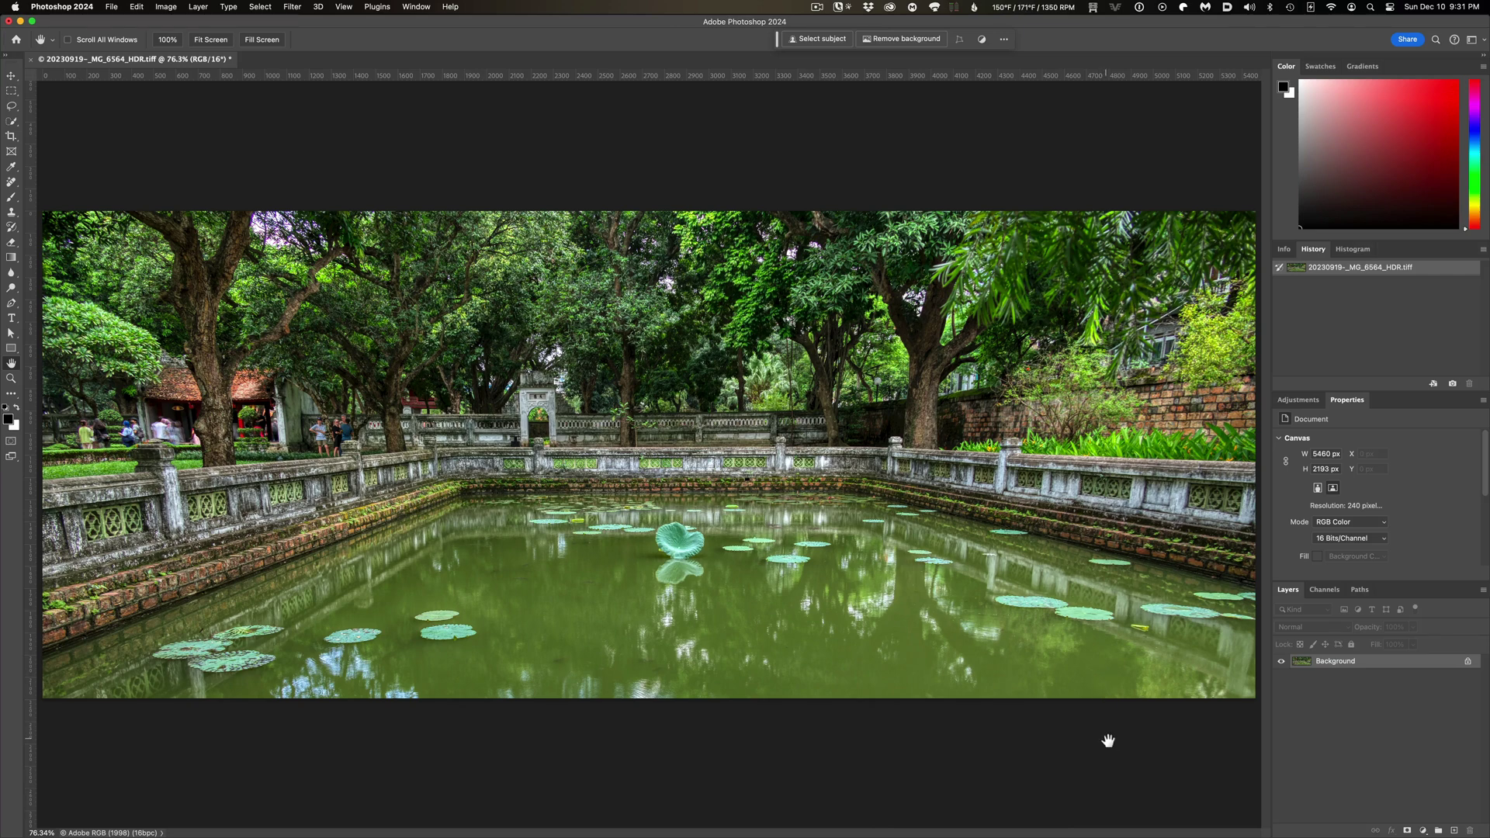
pyautogui.press('z')
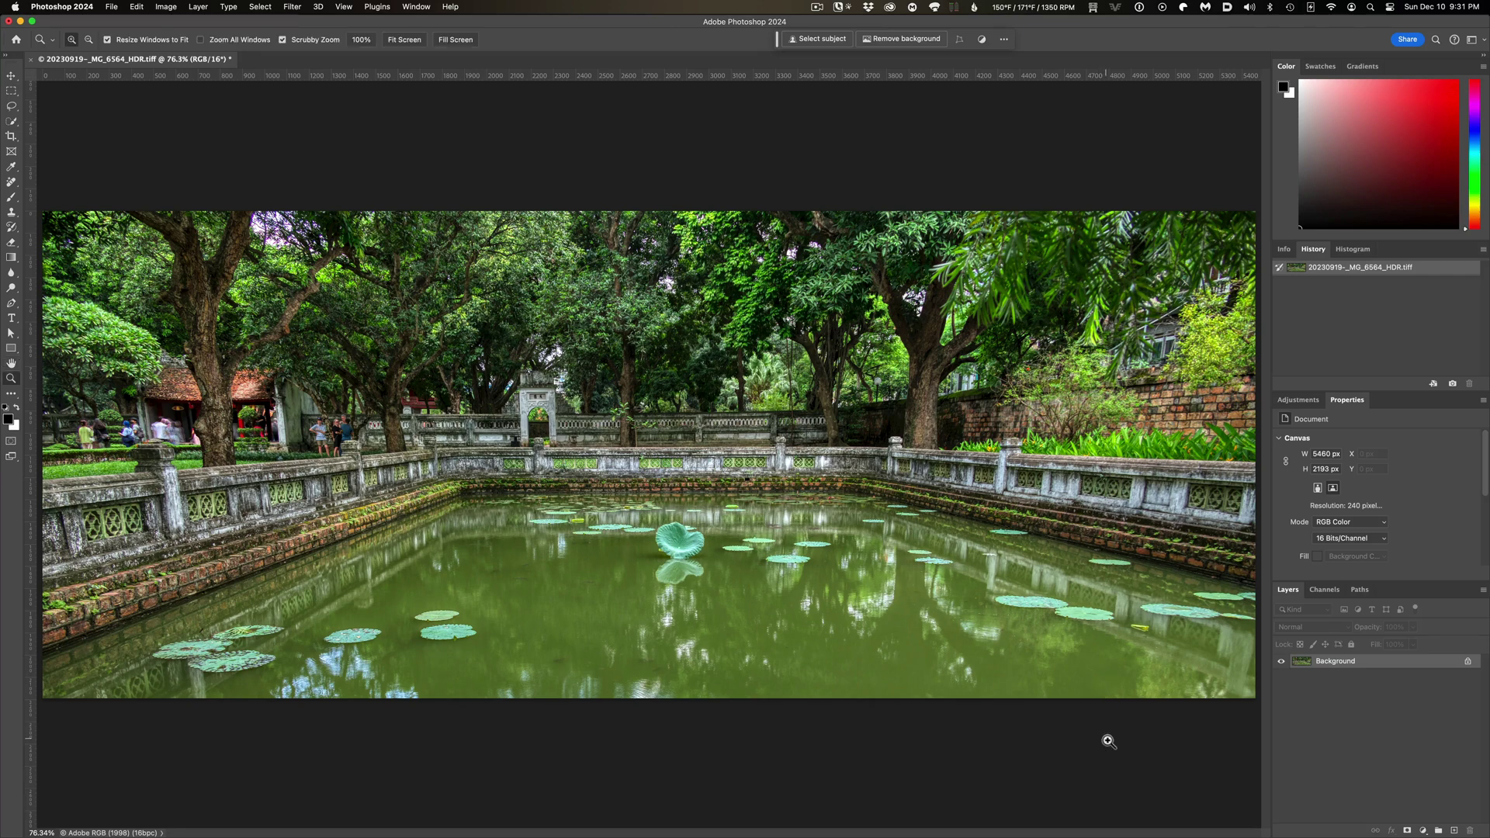
pyautogui.click(1090, 578)
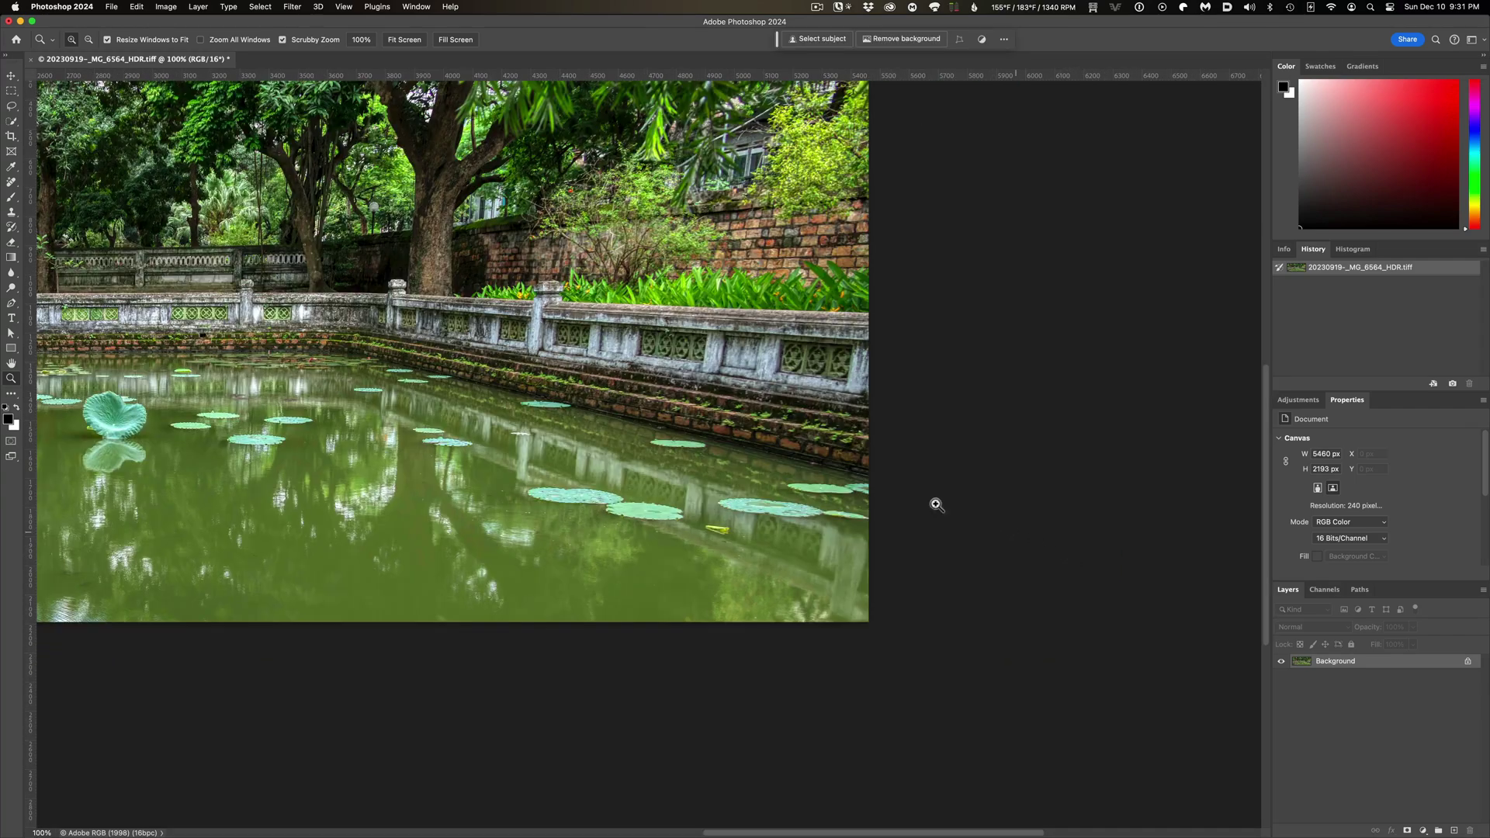
pyautogui.click(661, 461)
pyautogui.click(560, 417)
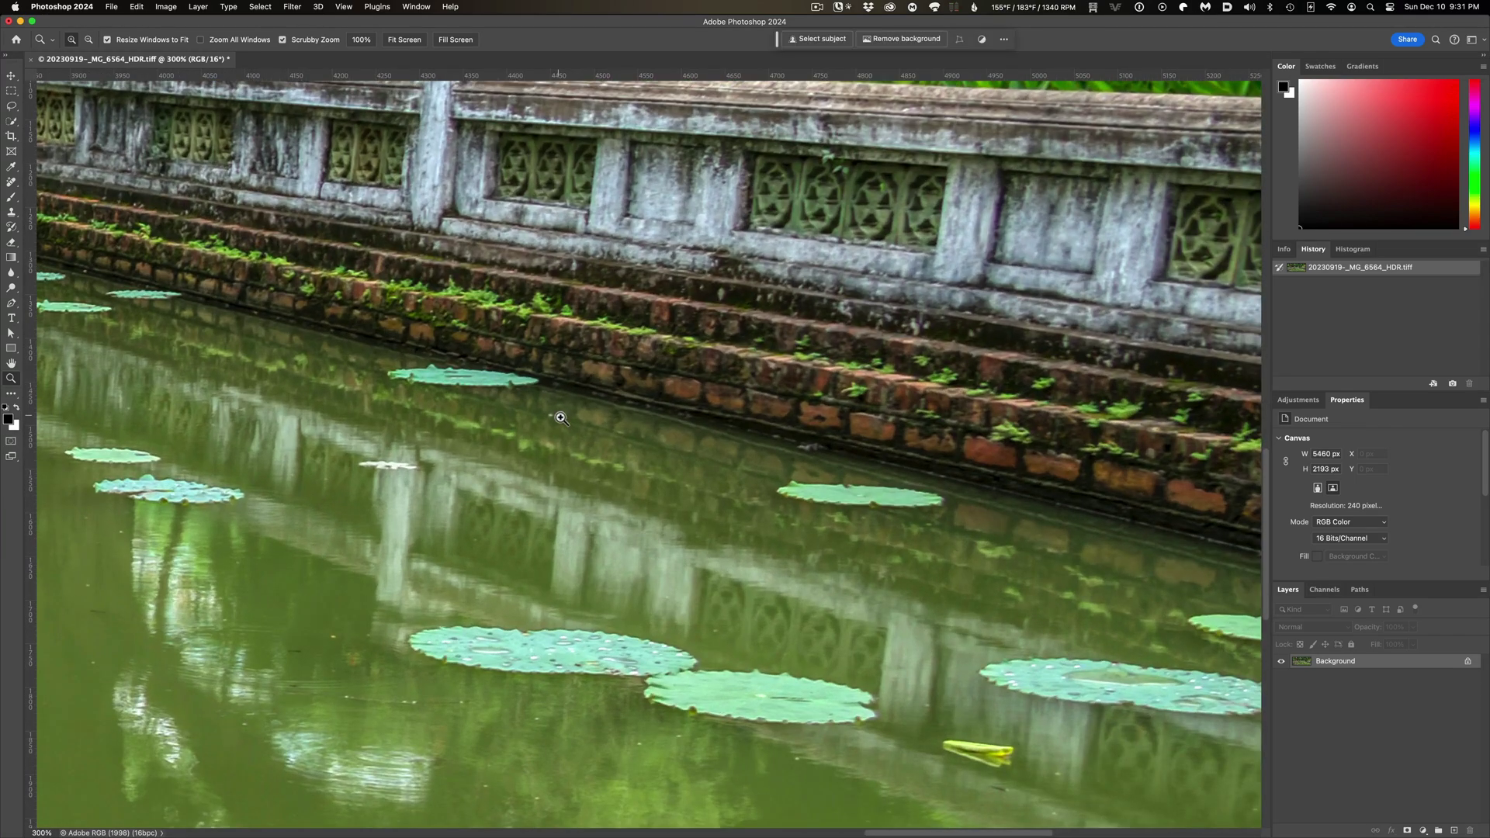
pyautogui.click(13, 183)
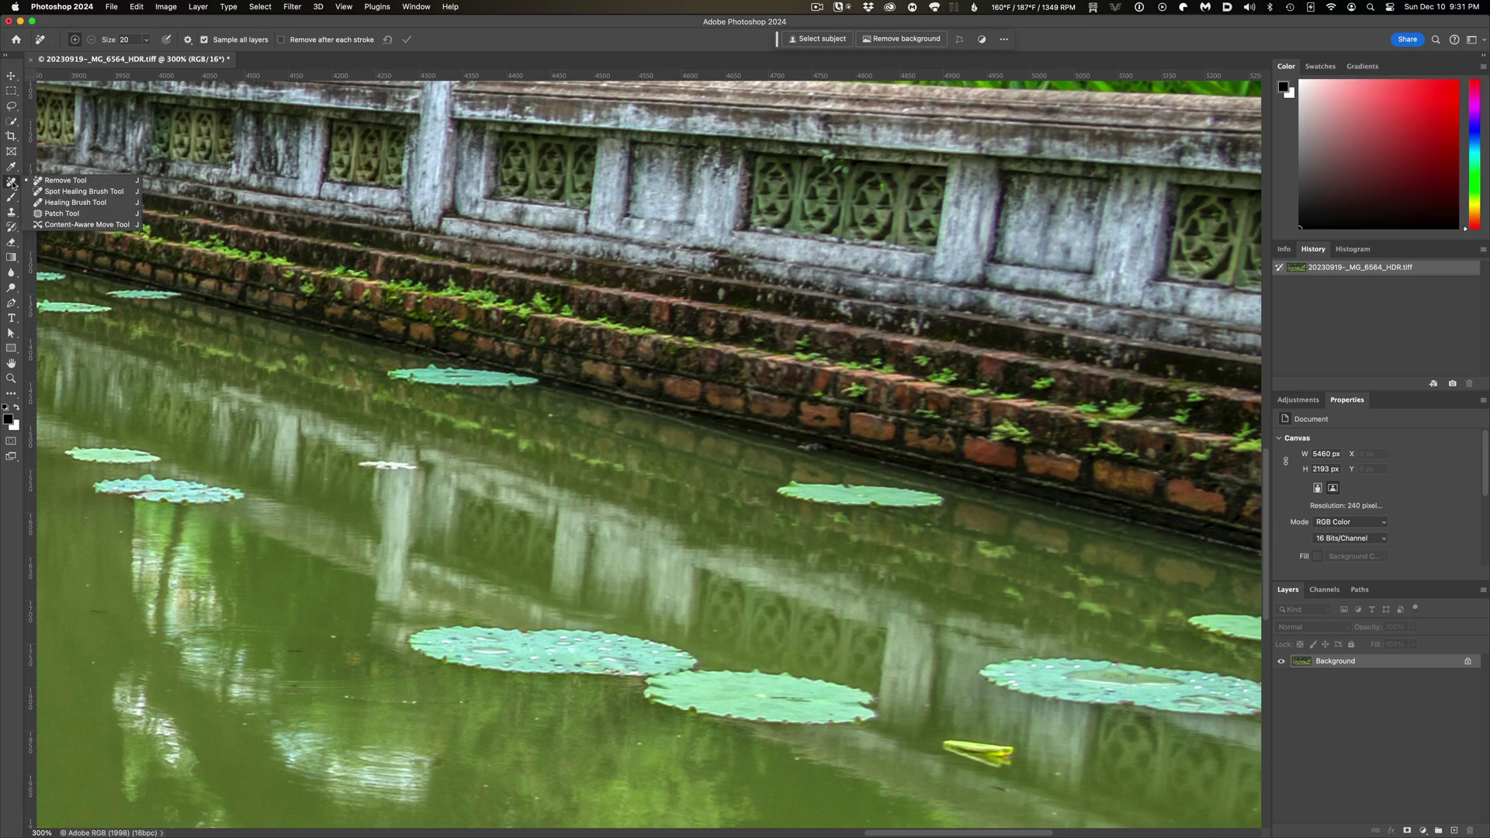
# Spot-heal the lily pad nearest the wall, undoing the heal on the second pad further along.
pyautogui.click(82, 190)
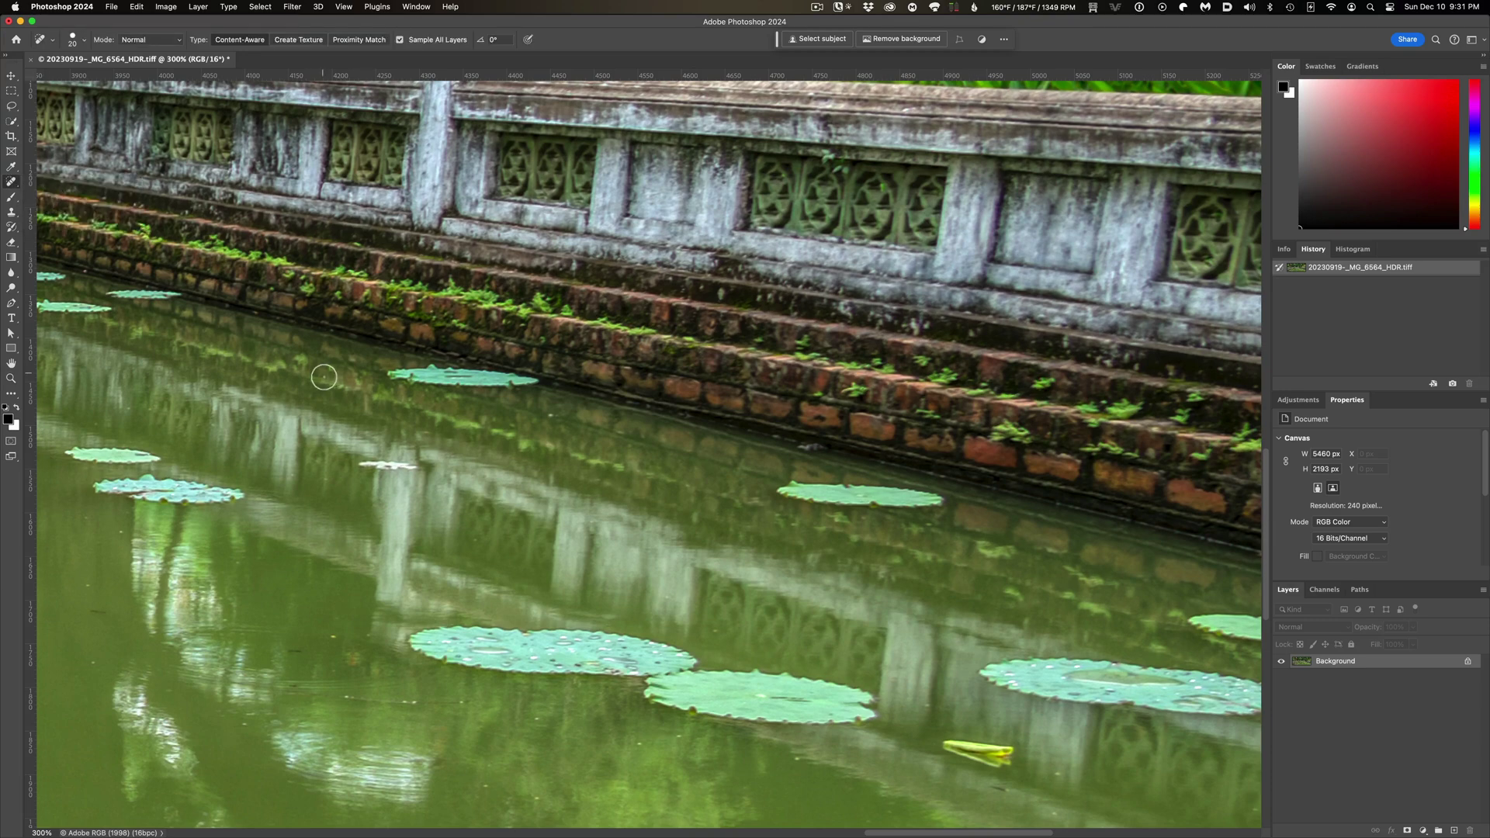
pyautogui.moveTo(384, 373)
pyautogui.mouseDown()
pyautogui.moveTo(533, 384)
pyautogui.moveTo(399, 386)
pyautogui.mouseUp()
pyautogui.moveTo(773, 488)
pyautogui.mouseDown()
pyautogui.moveTo(941, 502)
pyautogui.moveTo(772, 493)
pyautogui.mouseUp()
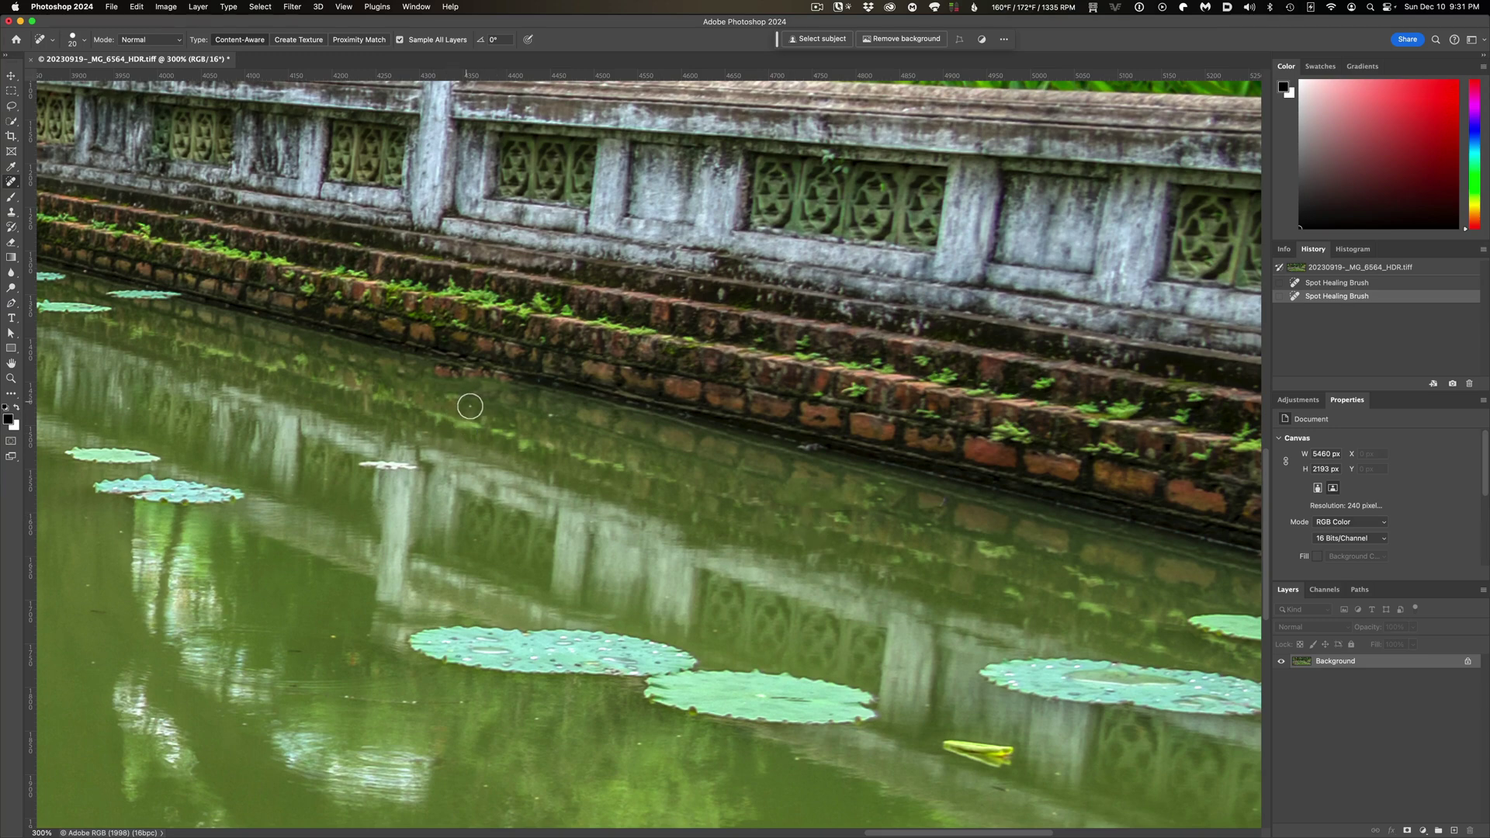
pyautogui.press('super+z')
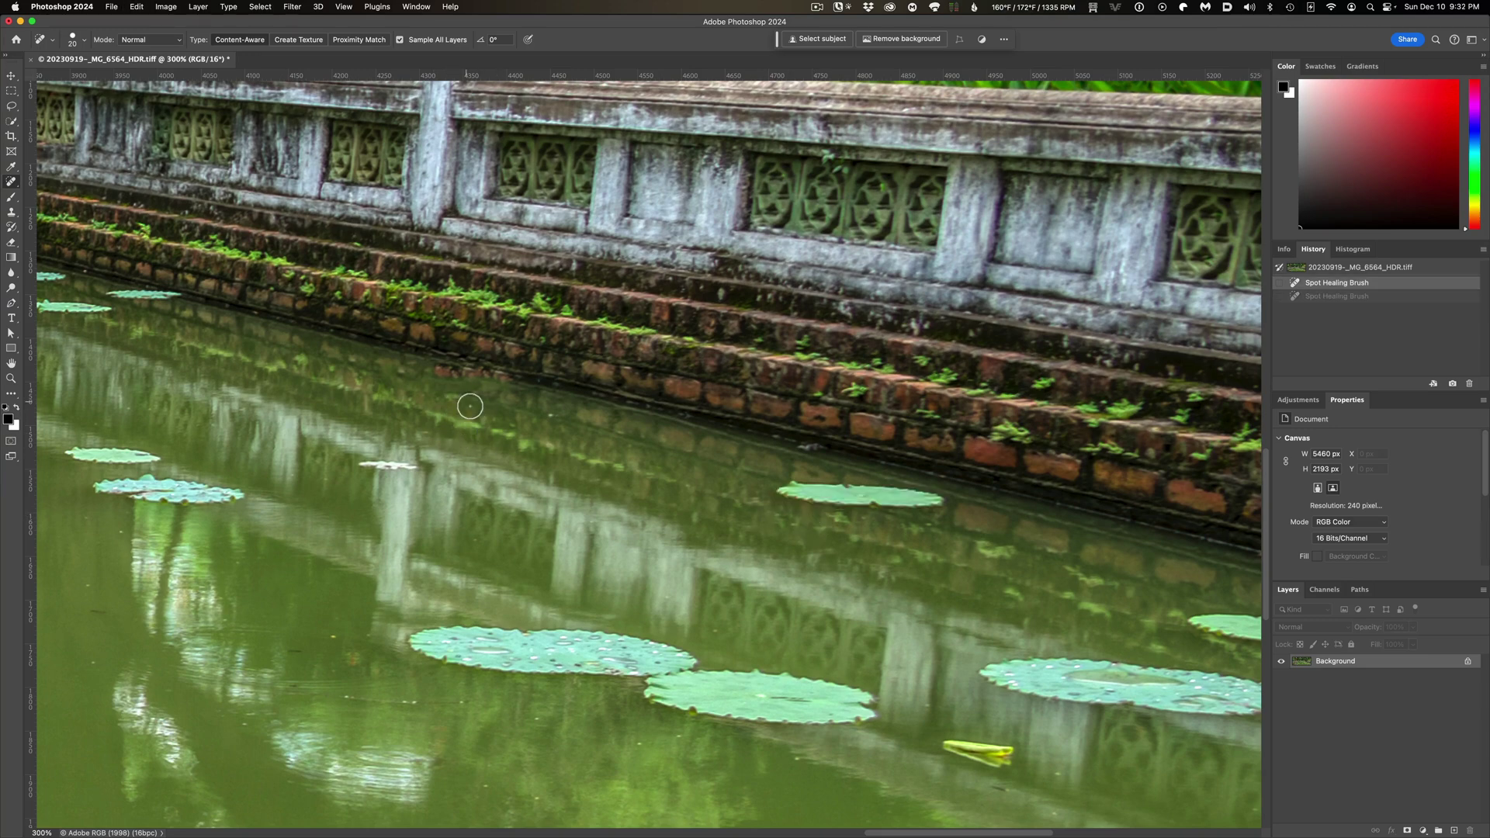
# Revert to the original snapshot, then erase both lily pads below the wall with the Remove Tool.
pyautogui.click(1410, 268)
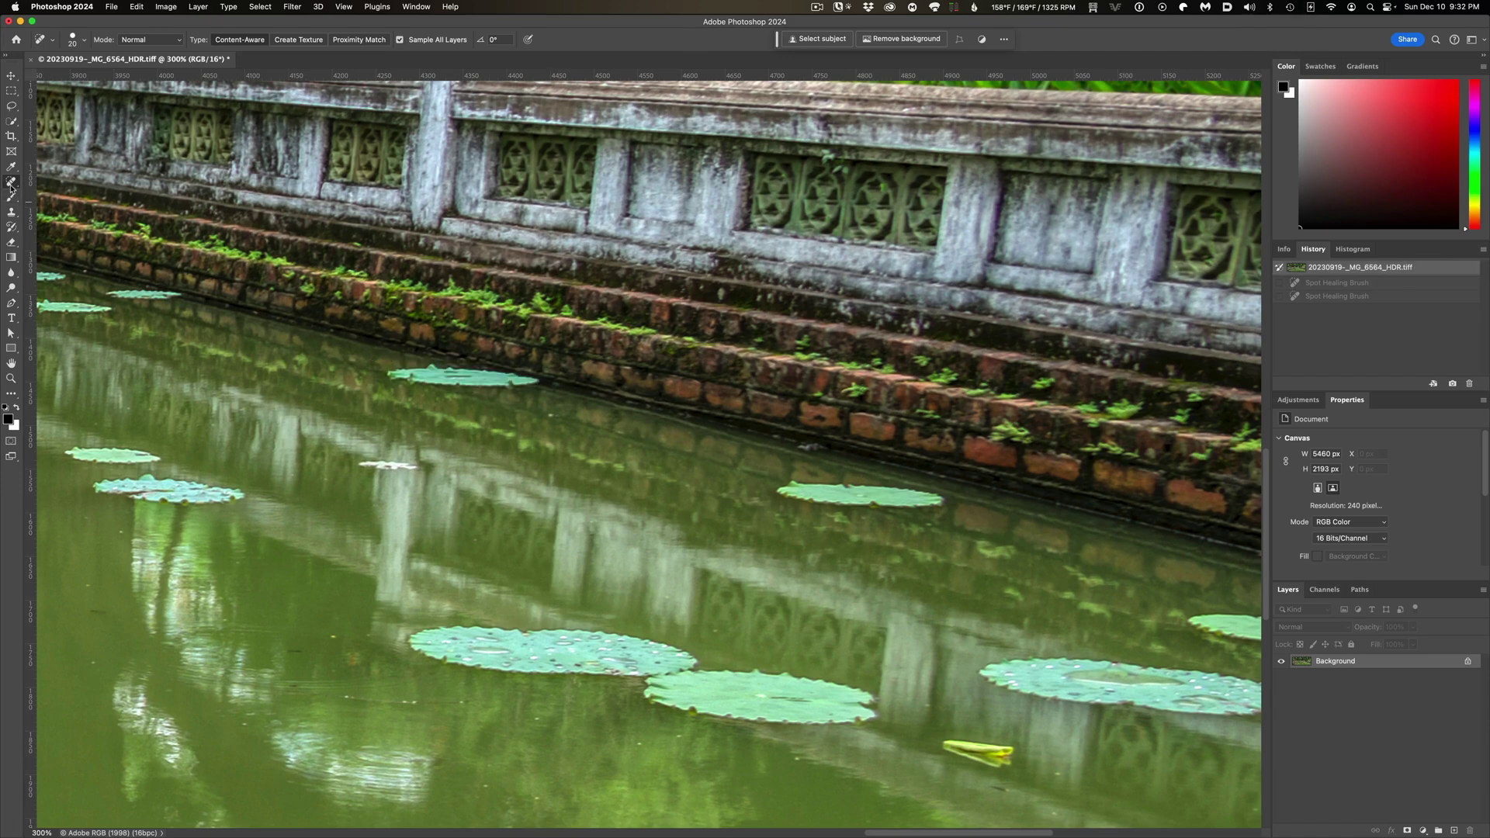
pyautogui.hotkey('shift', 'j')
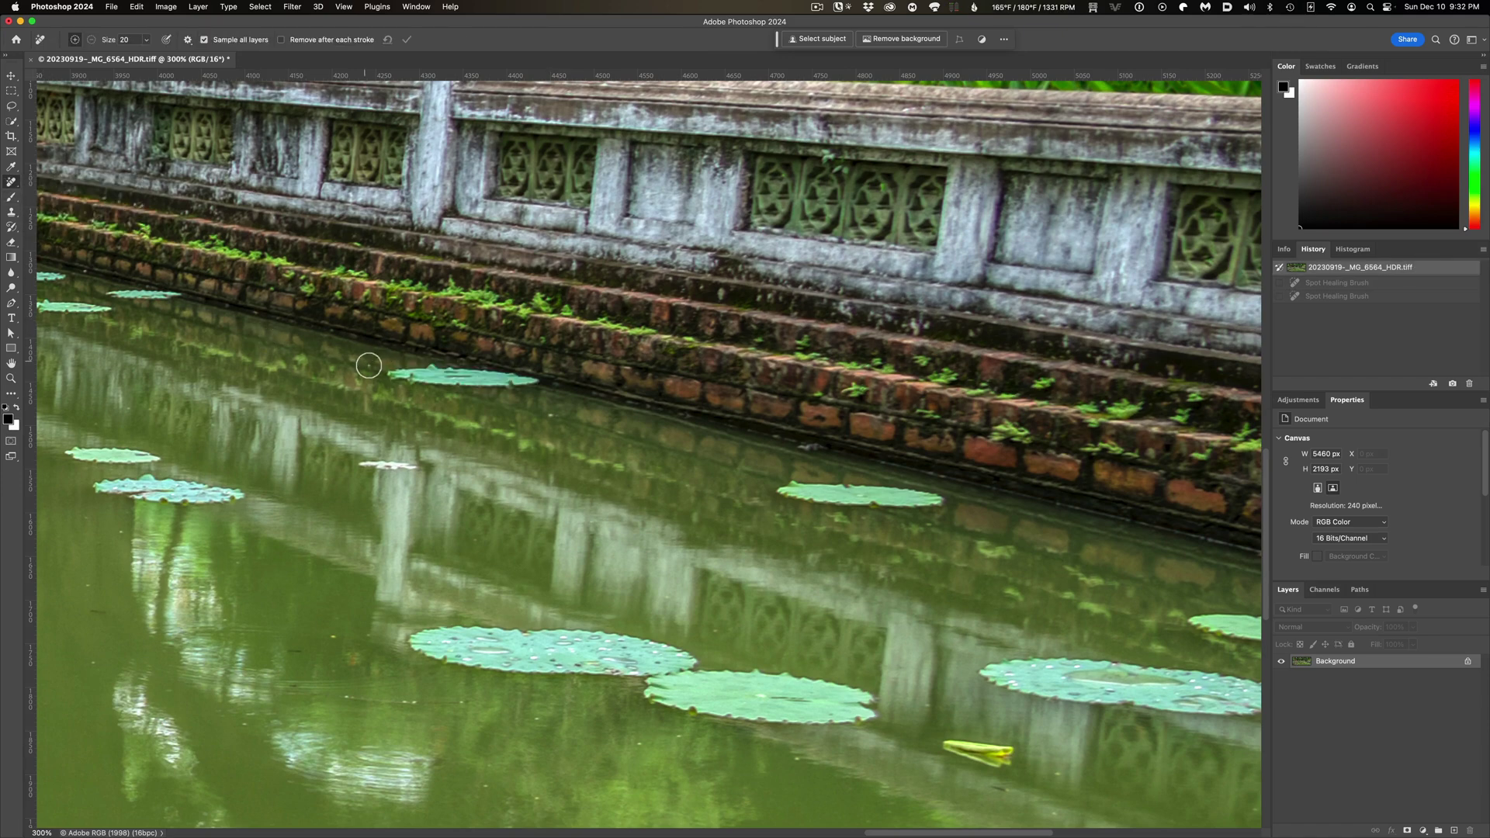
pyautogui.moveTo(386, 371)
pyautogui.mouseDown()
pyautogui.moveTo(537, 387)
pyautogui.moveTo(396, 381)
pyautogui.moveTo(442, 393)
pyautogui.mouseUp()
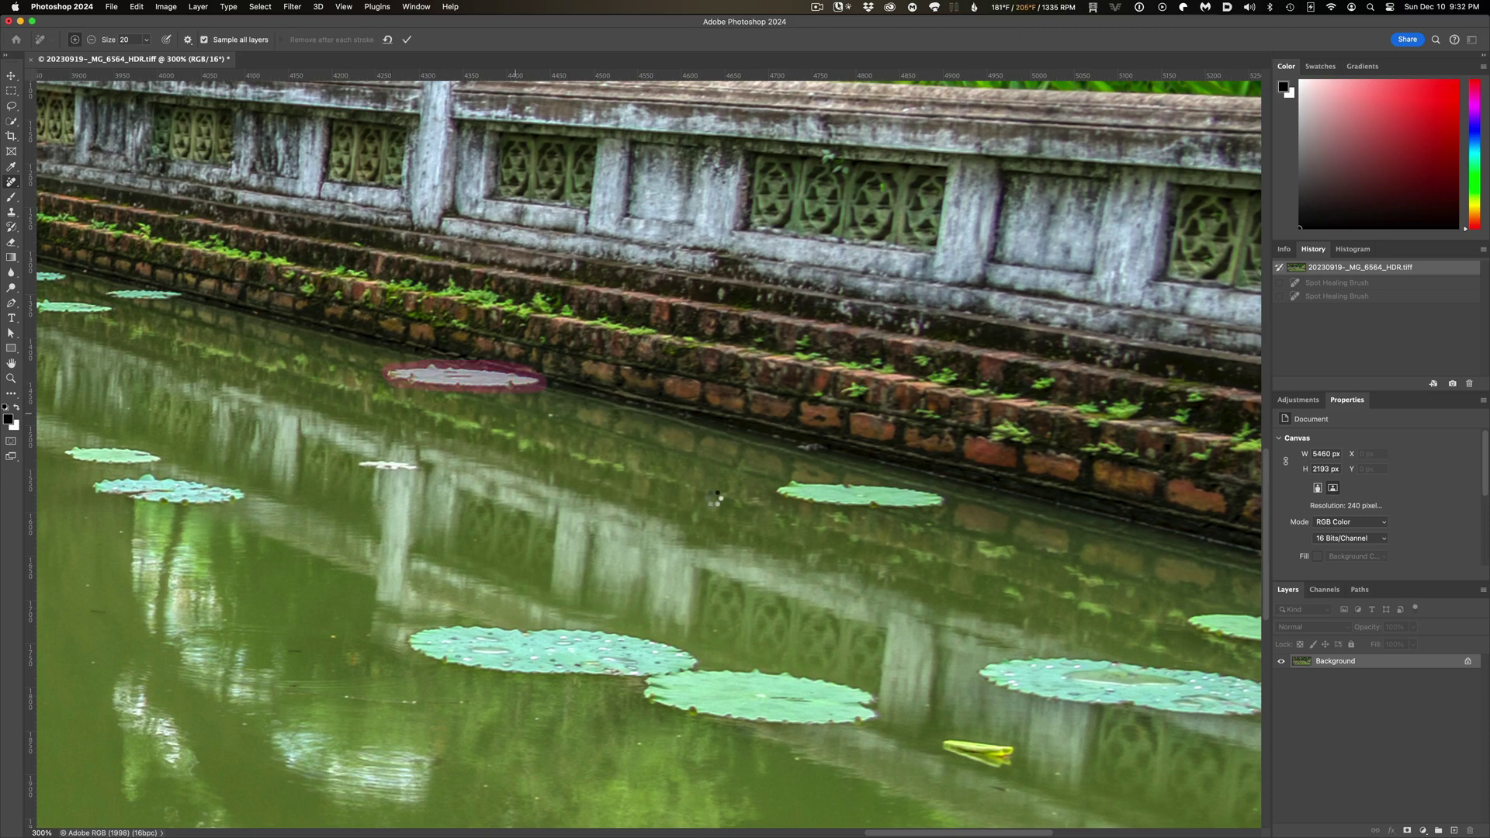
pyautogui.press('Return')
pyautogui.moveTo(775, 490)
pyautogui.mouseDown()
pyautogui.moveTo(950, 504)
pyautogui.moveTo(776, 499)
pyautogui.mouseUp()
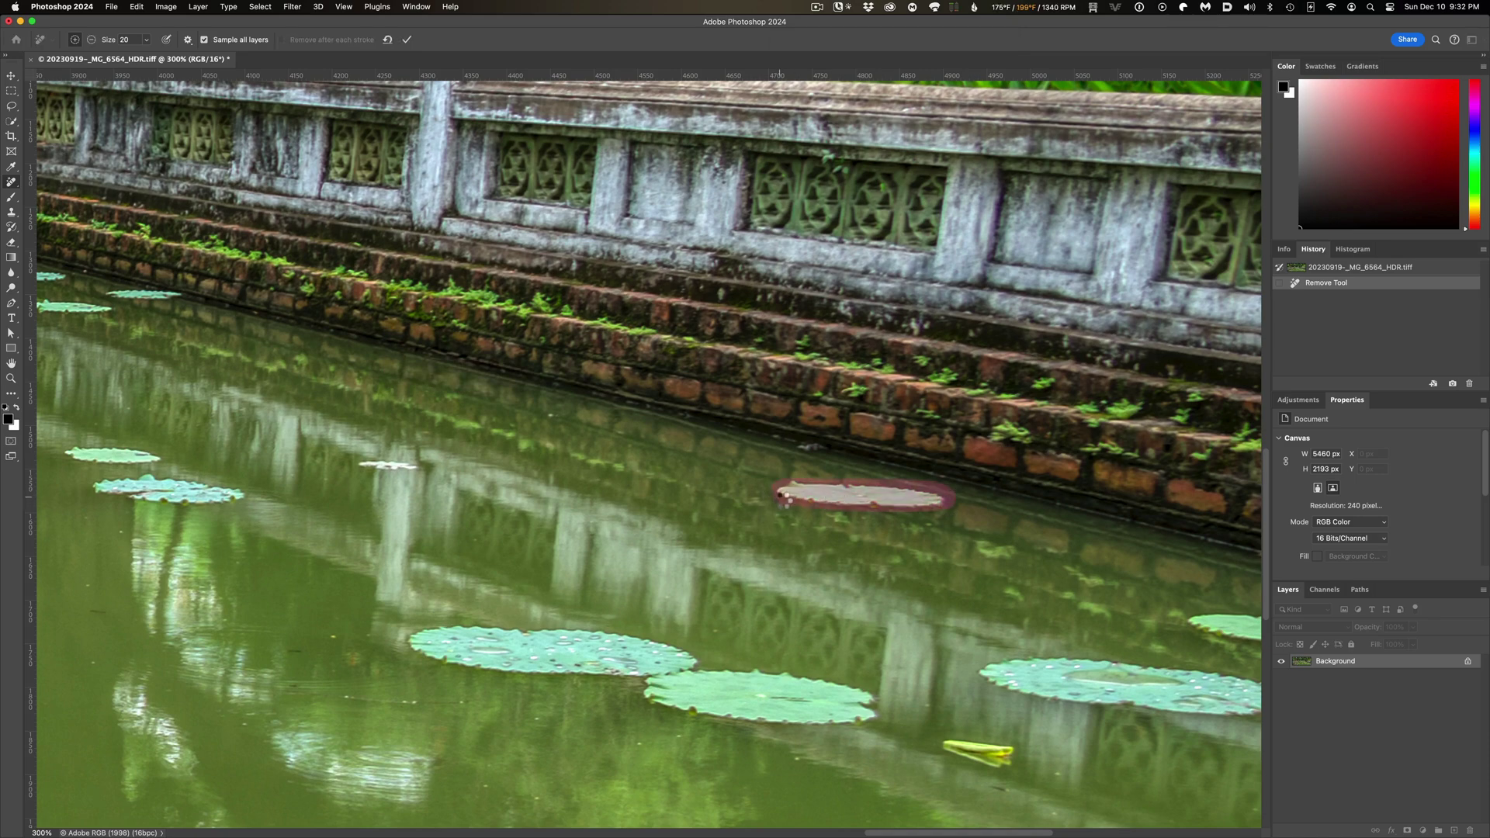
pyautogui.press('Return')
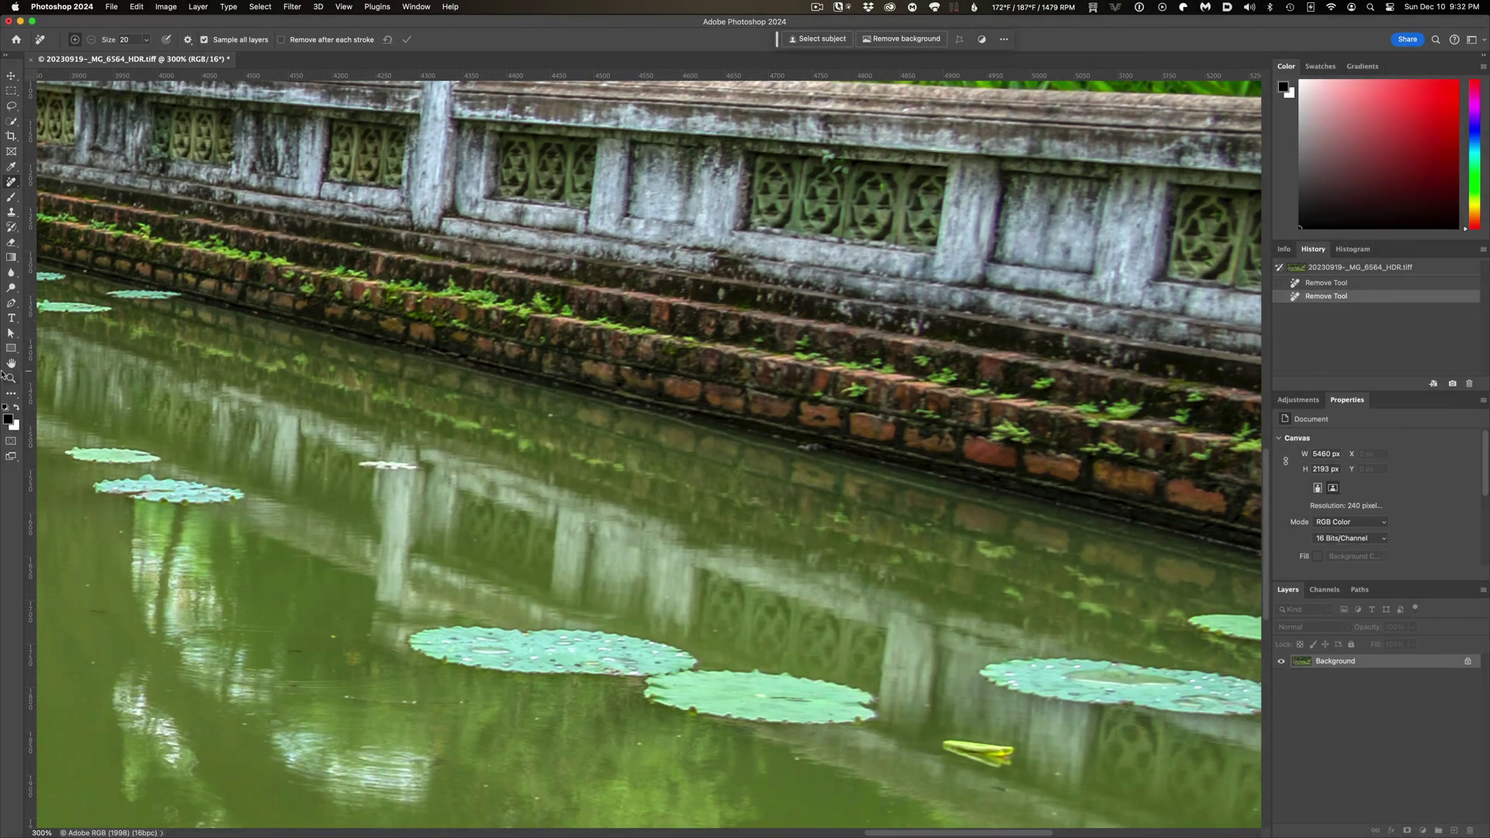
# Zoom into the lower-left pads, erase the three-pad cluster with the Remove Tool, and compare via undo/redo.
pyautogui.doubleClick(11, 363)
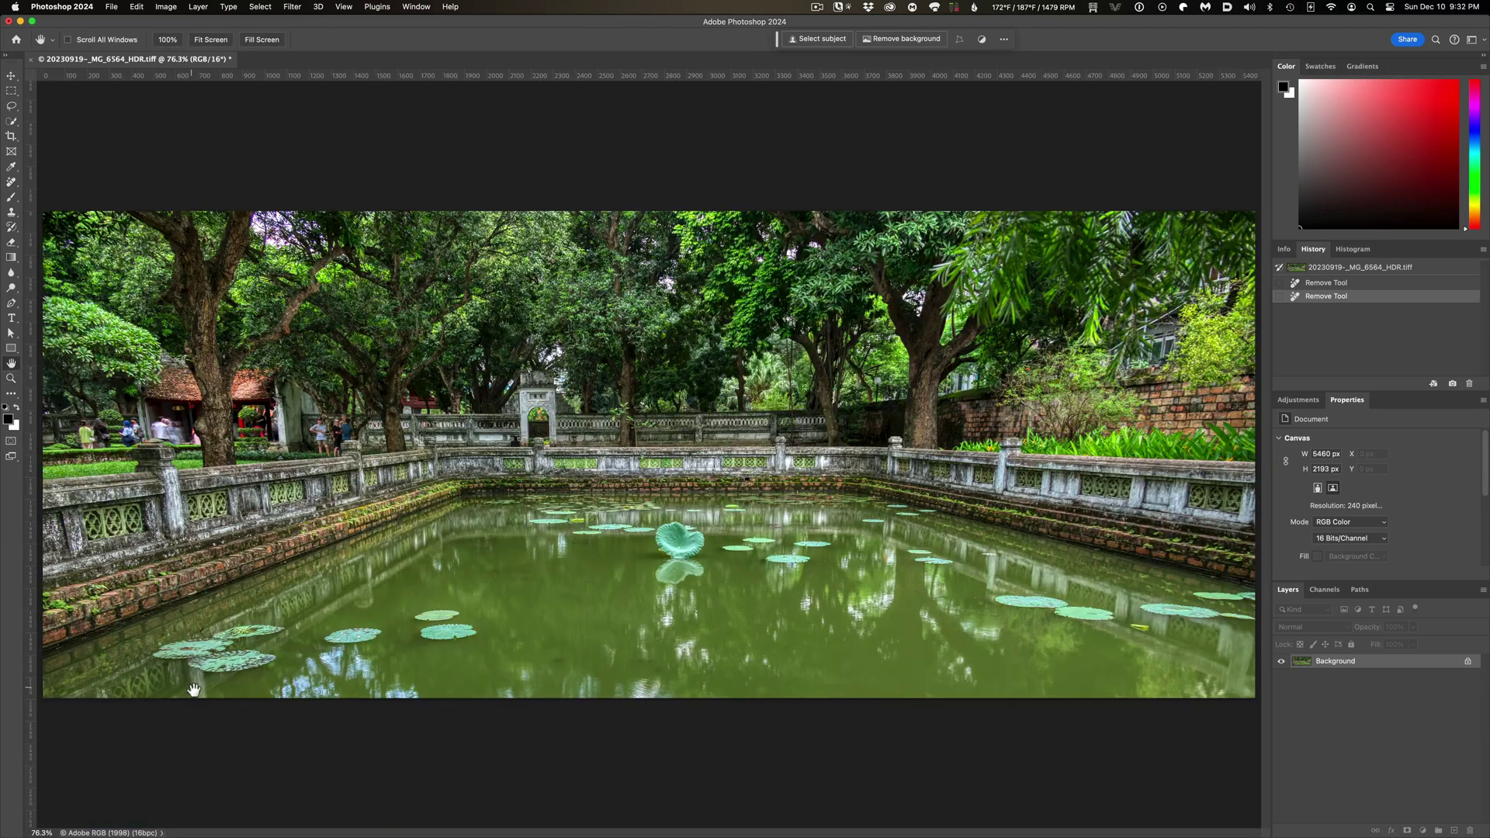
pyautogui.moveTo(174, 672)
pyautogui.mouseDown()
pyautogui.moveTo(218, 662)
pyautogui.moveTo(185, 672)
pyautogui.moveTo(224, 639)
pyautogui.moveTo(388, 615)
pyautogui.moveTo(309, 620)
pyautogui.moveTo(405, 614)
pyautogui.moveTo(519, 557)
pyautogui.moveTo(726, 560)
pyautogui.moveTo(629, 594)
pyautogui.moveTo(494, 611)
pyautogui.moveTo(511, 621)
pyautogui.moveTo(451, 665)
pyautogui.moveTo(591, 654)
pyautogui.moveTo(686, 682)
pyautogui.moveTo(648, 717)
pyautogui.moveTo(573, 741)
pyautogui.moveTo(440, 748)
pyautogui.moveTo(345, 723)
pyautogui.moveTo(329, 683)
pyautogui.moveTo(182, 670)
pyautogui.mouseUp()
pyautogui.press('j')
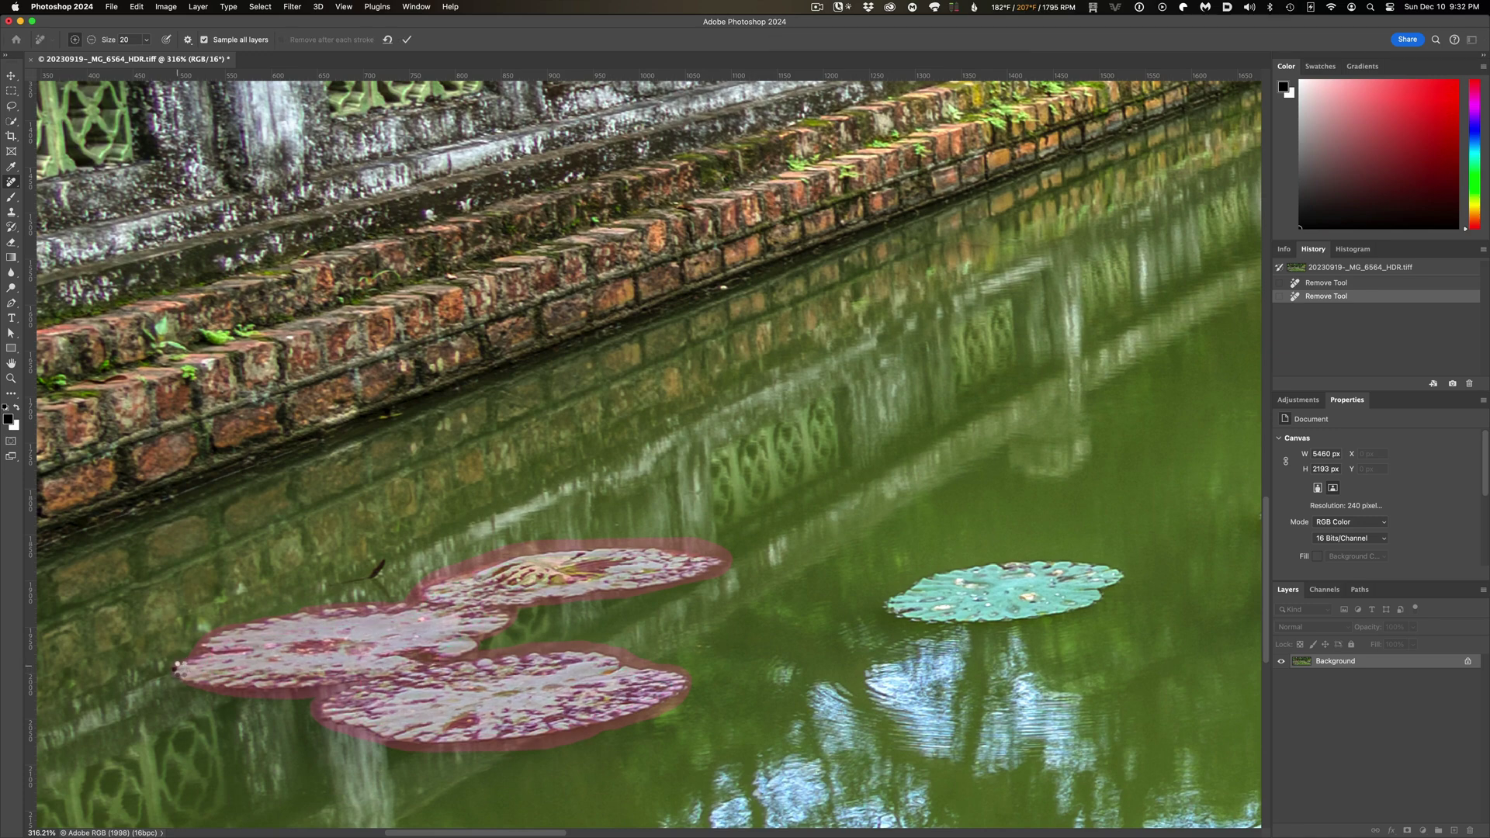
pyautogui.press('Return')
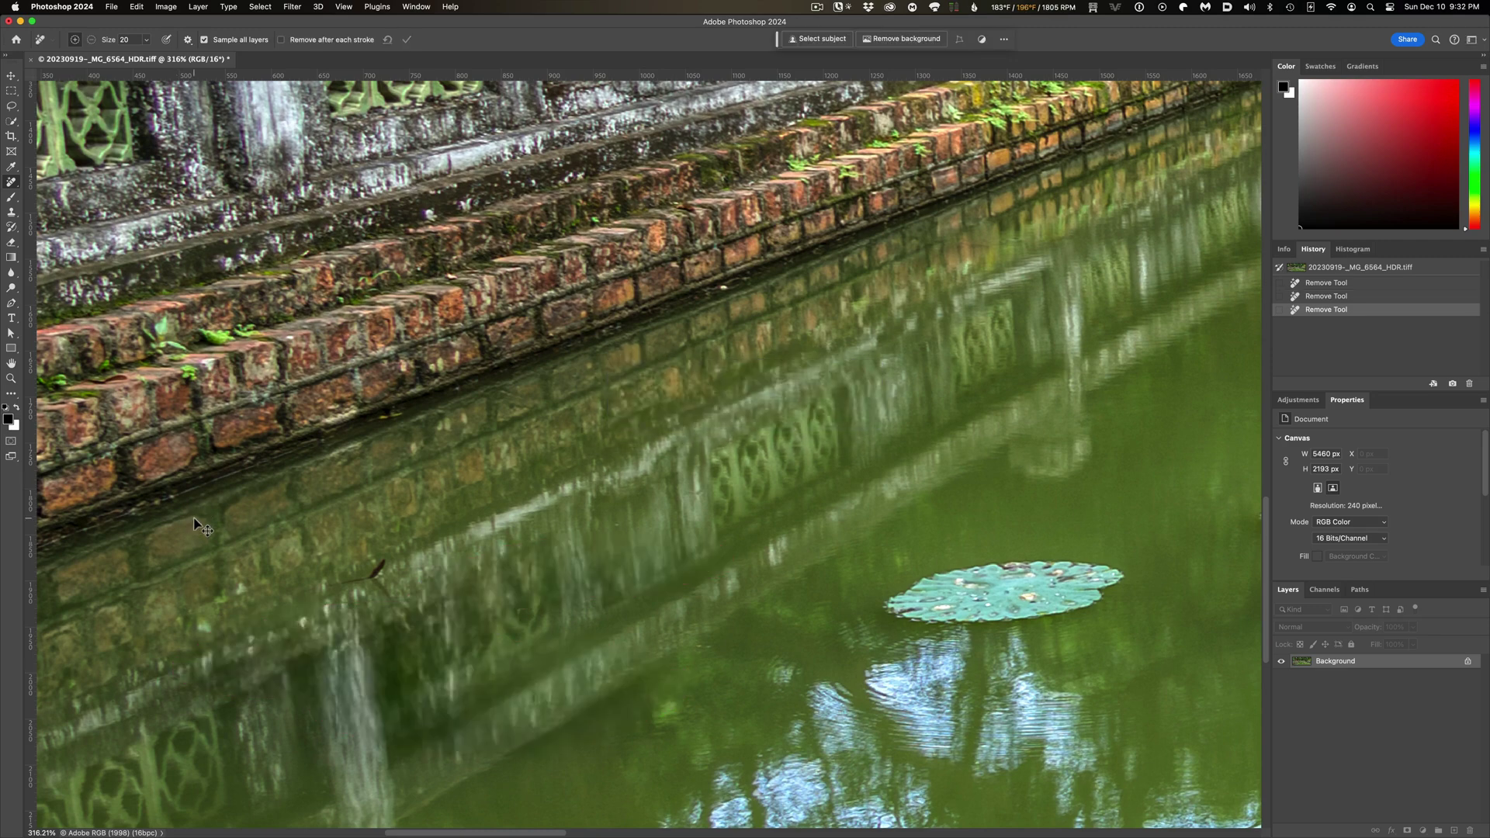
pyautogui.press('cmd+z')
pyautogui.press('cmd+shift+z')
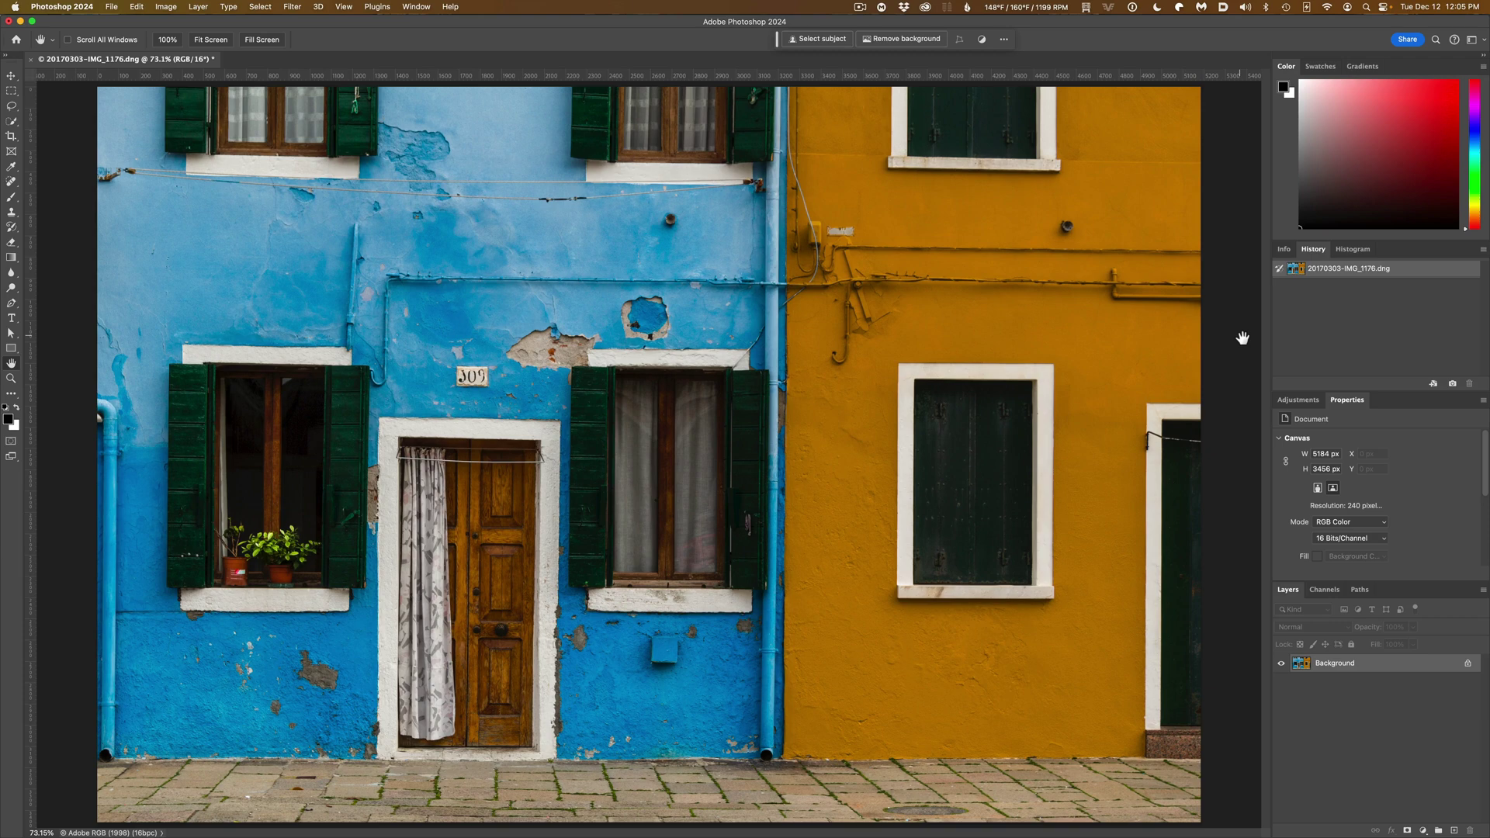
# Zoom in on the blue drainpipe, try spot-healing its clamp ring, then undo it.
pyautogui.moveTo(769, 660); pyautogui.dragTo(711, 549)
pyautogui.press('super+minus')
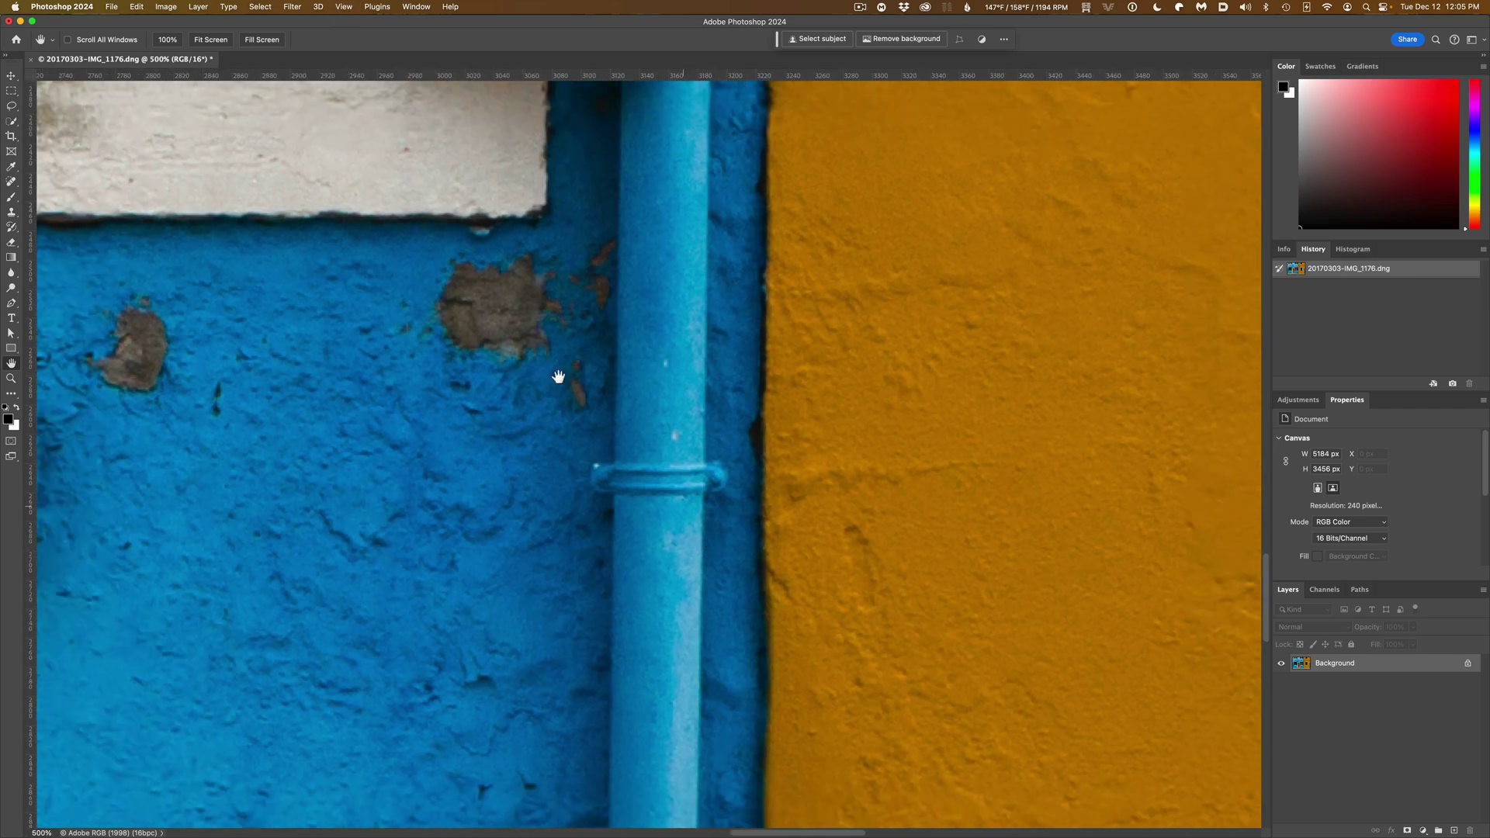
pyautogui.click(13, 186)
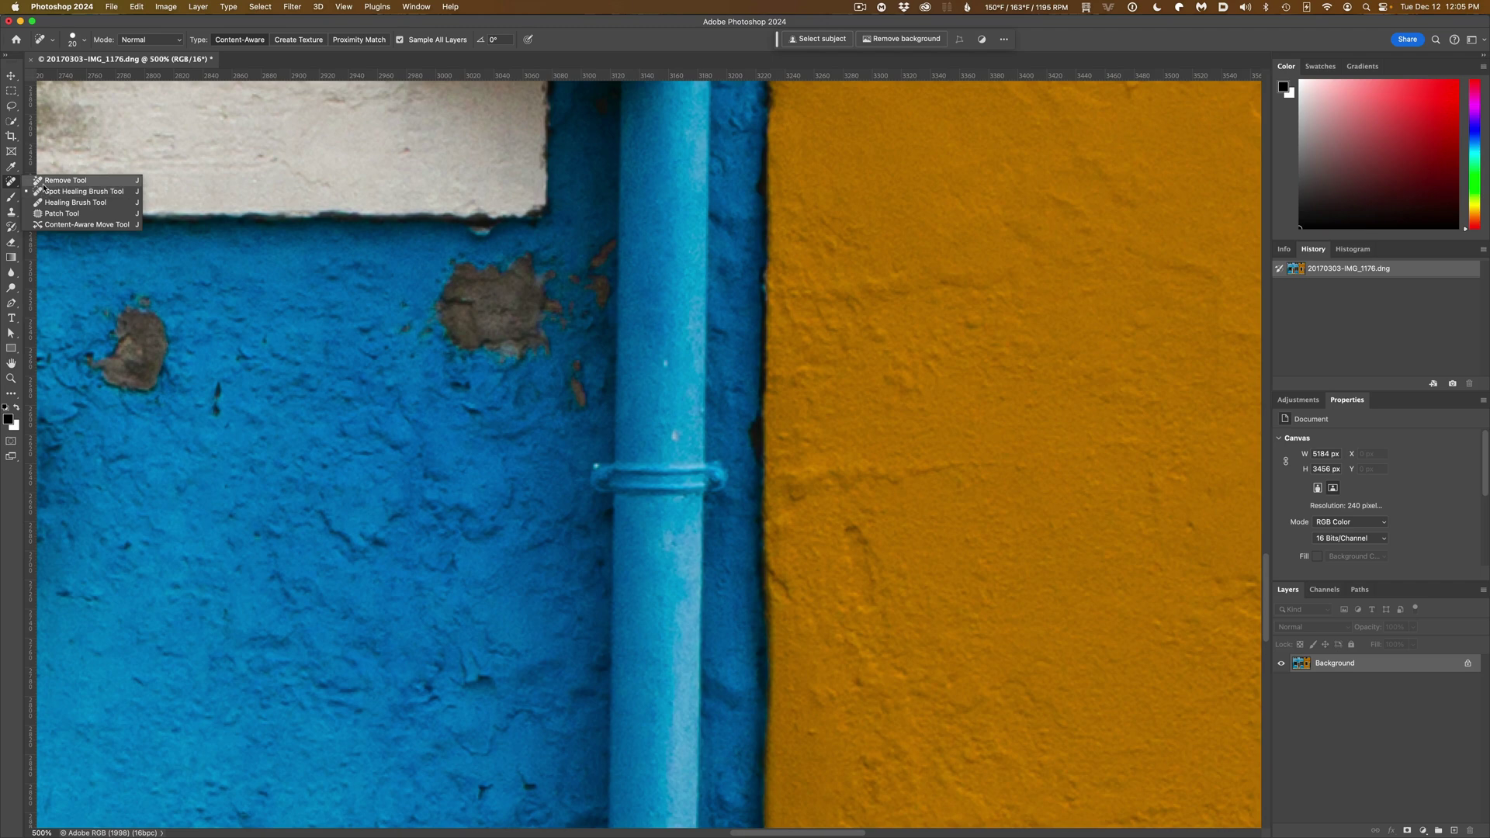
pyautogui.click(45, 190)
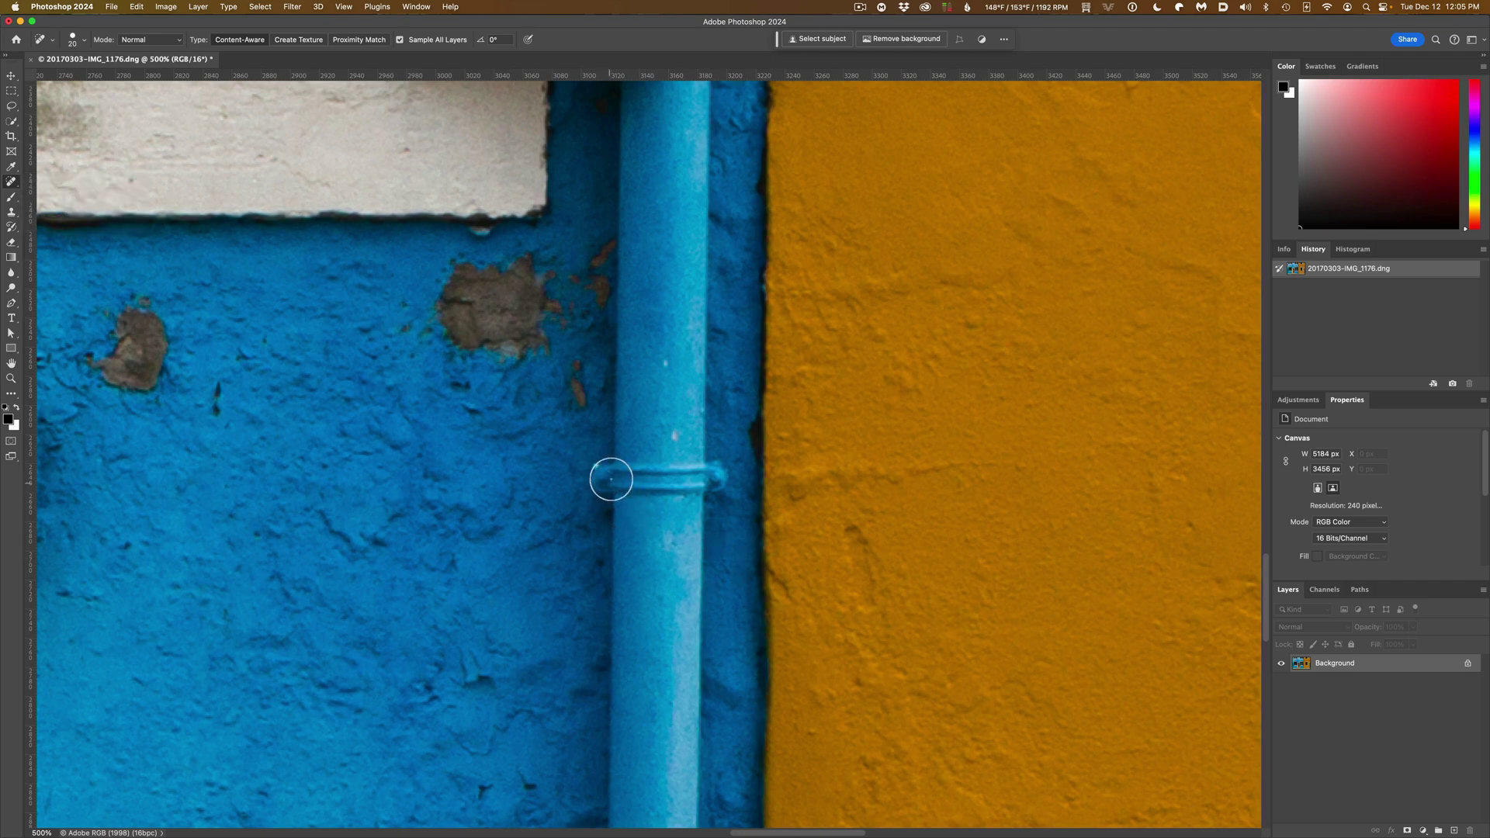
pyautogui.moveTo(605, 479)
pyautogui.mouseDown()
pyautogui.moveTo(727, 475)
pyautogui.moveTo(731, 499)
pyautogui.moveTo(602, 493)
pyautogui.moveTo(603, 508)
pyautogui.moveTo(741, 516)
pyautogui.mouseUp()
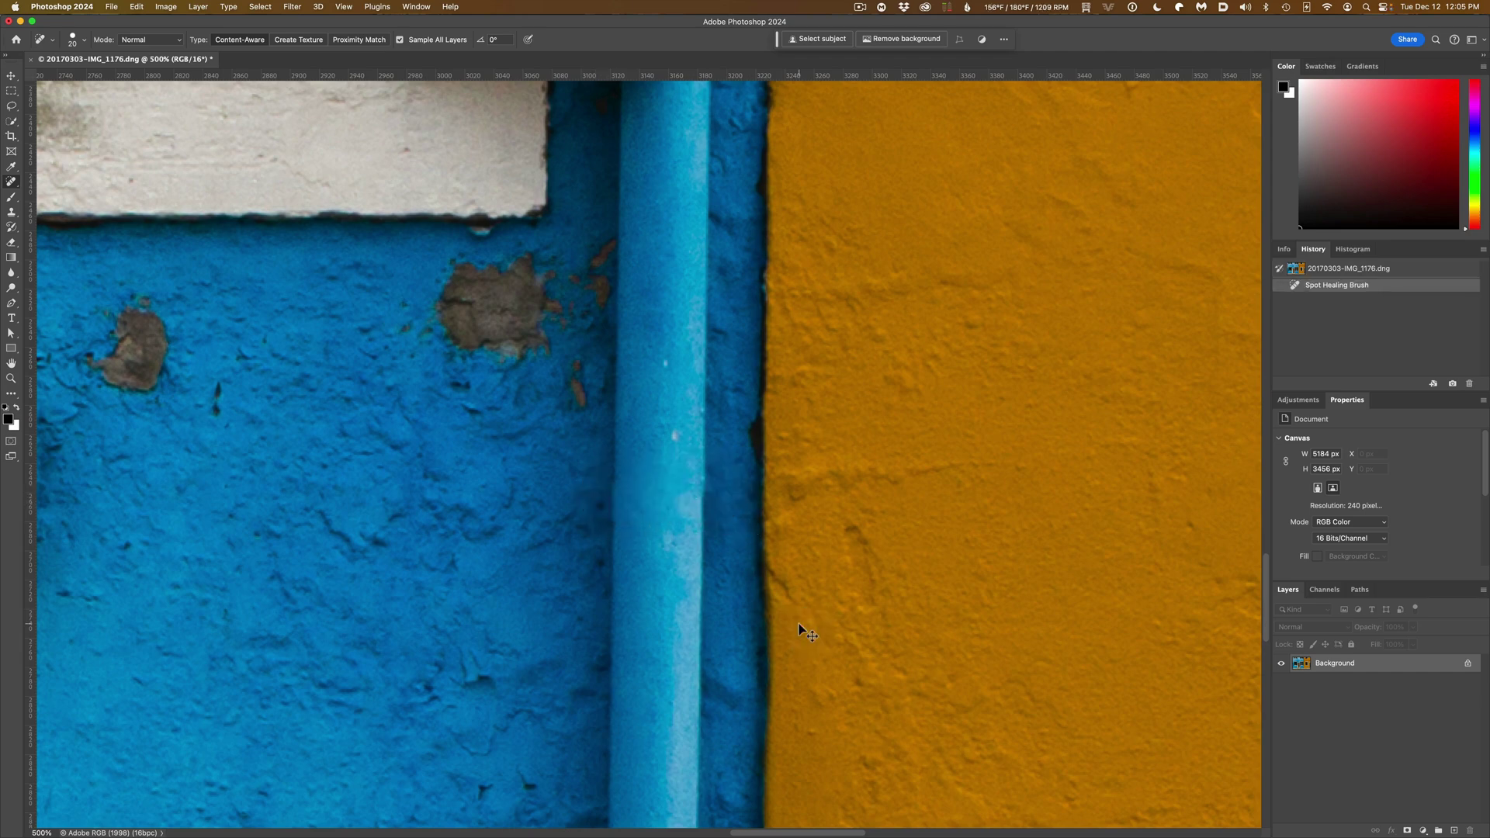
pyautogui.hotkey('ctrl', 'z')
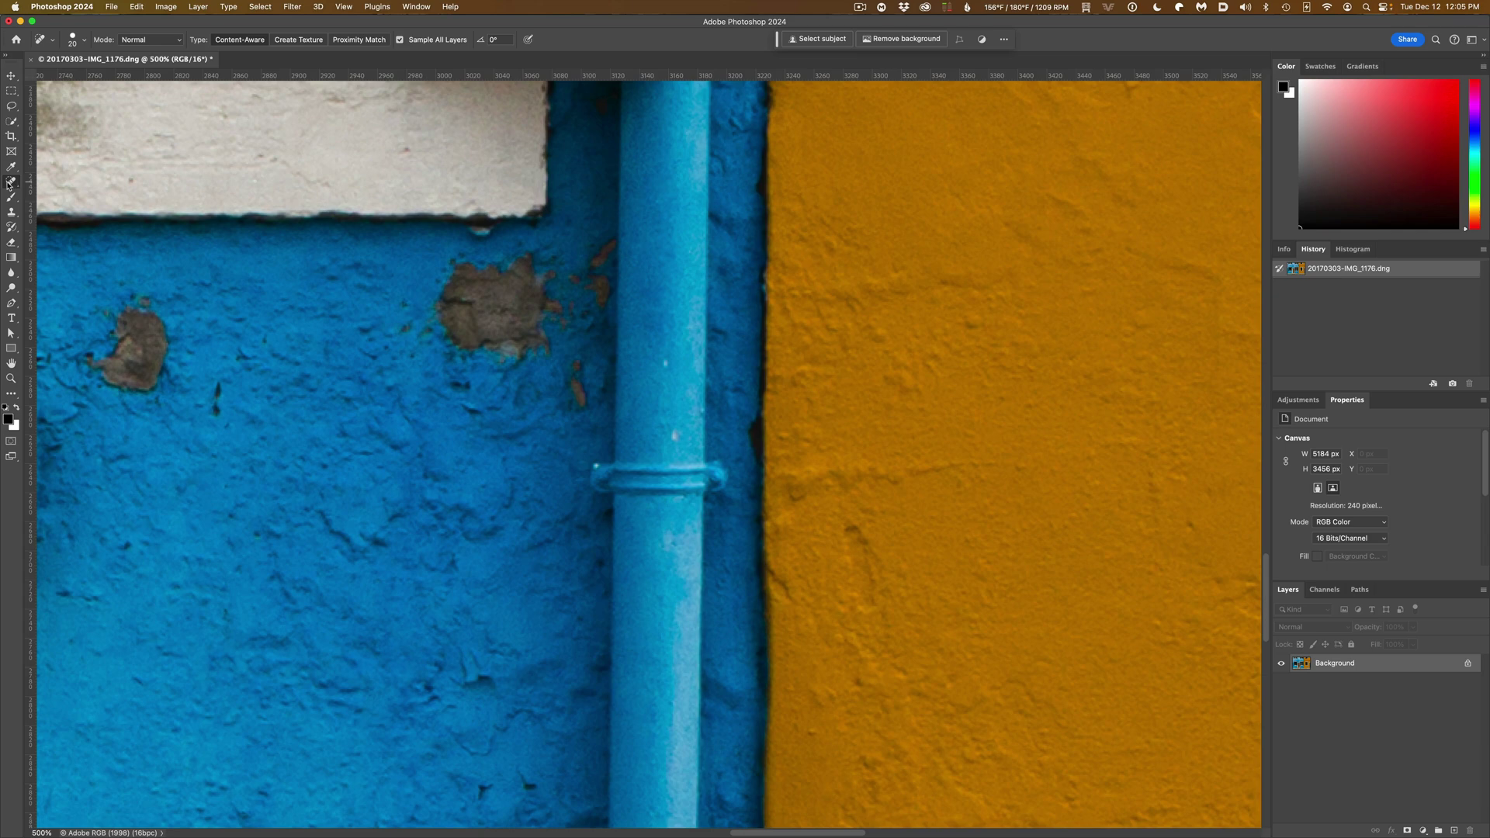
# Paint out the drainpipe clamp with the Remove Tool, then zoom to the cable on the yellow wall.
pyautogui.rightClick(9, 183)
pyautogui.click(54, 189)
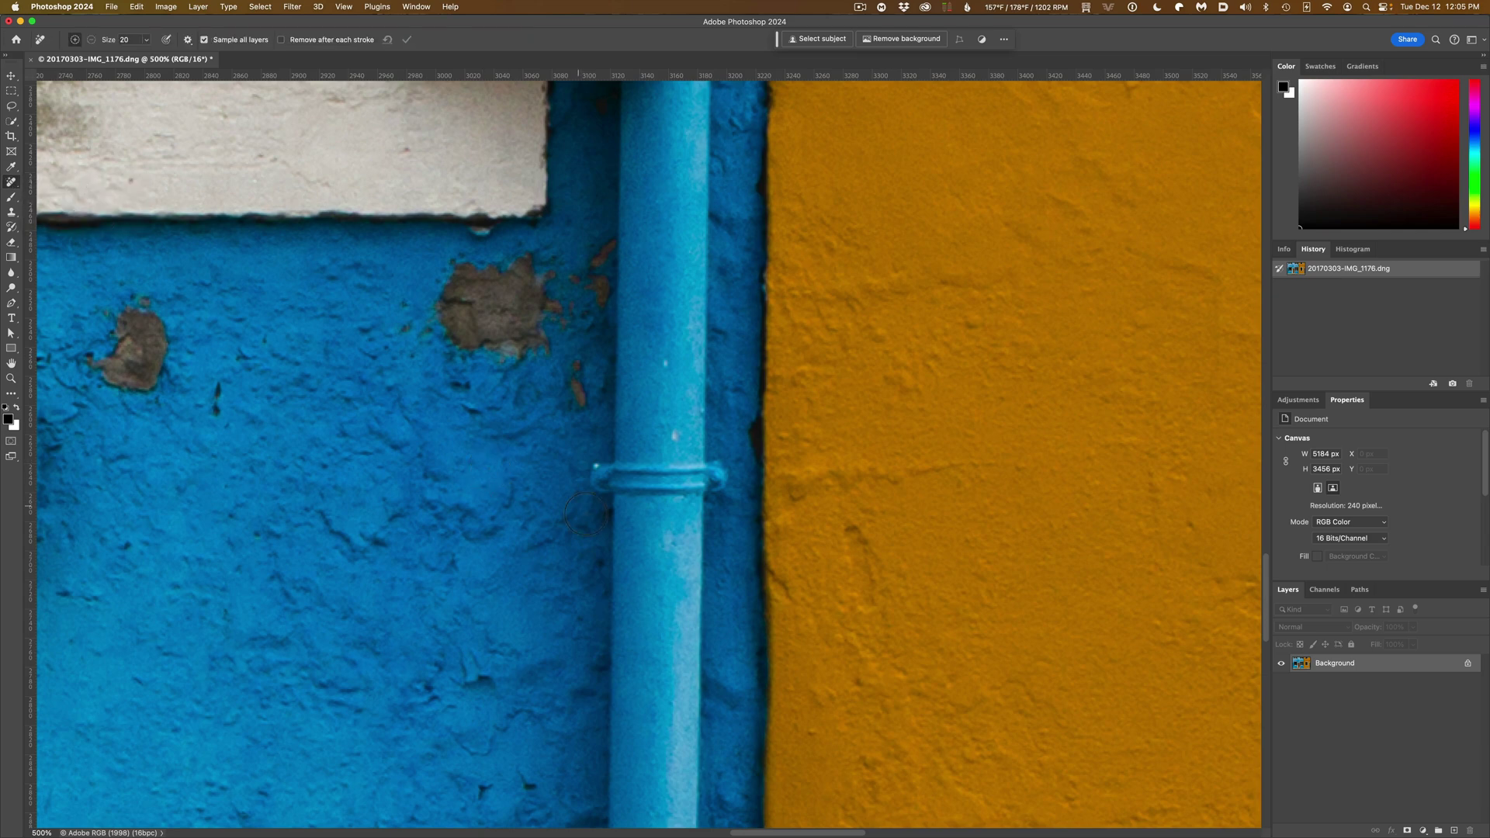
pyautogui.moveTo(598, 469)
pyautogui.mouseDown()
pyautogui.moveTo(738, 468)
pyautogui.moveTo(728, 509)
pyautogui.moveTo(598, 514)
pyautogui.moveTo(582, 485)
pyautogui.mouseUp()
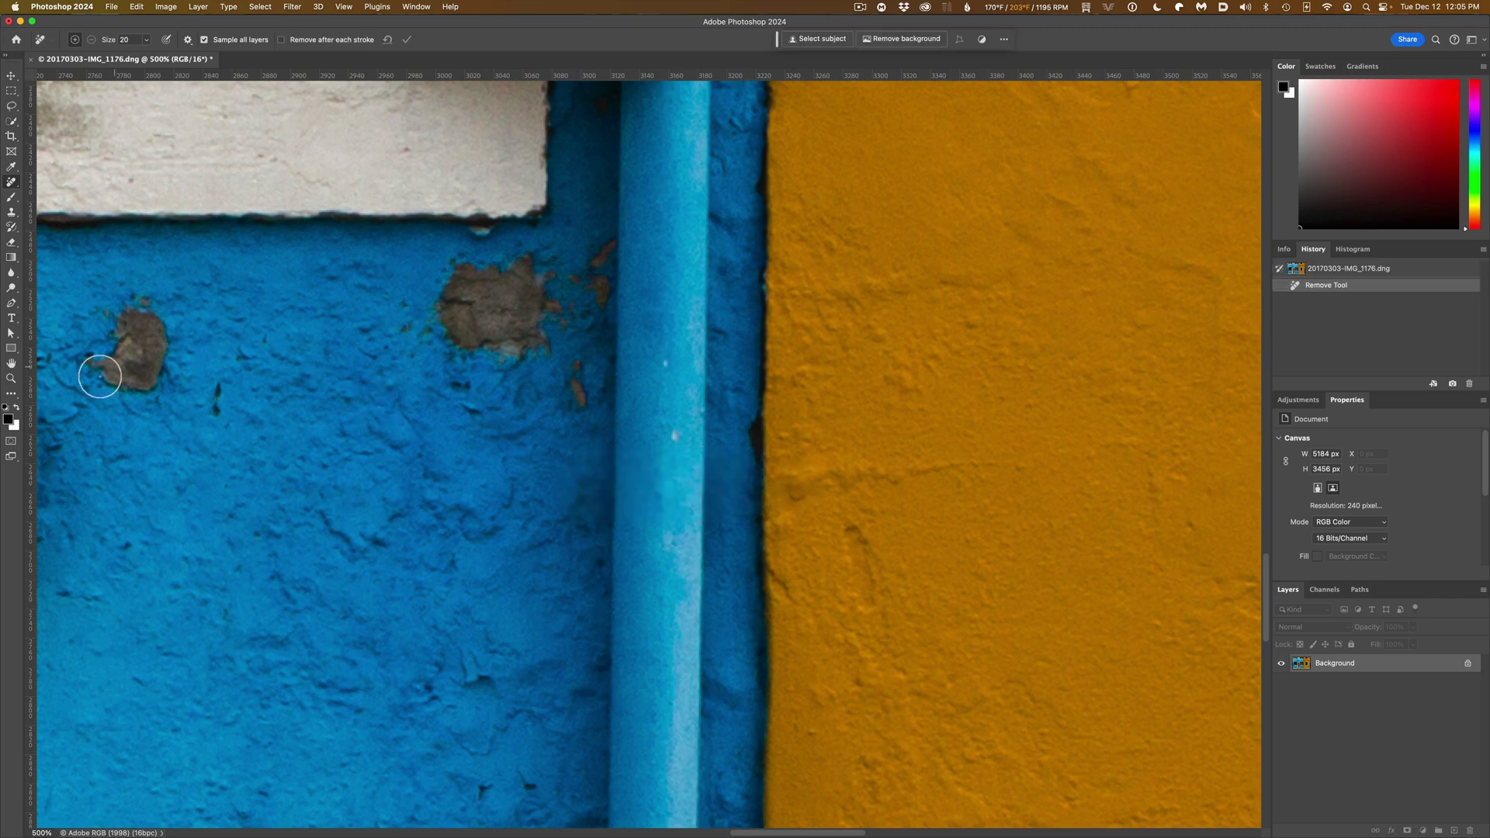
pyautogui.doubleClick(12, 363)
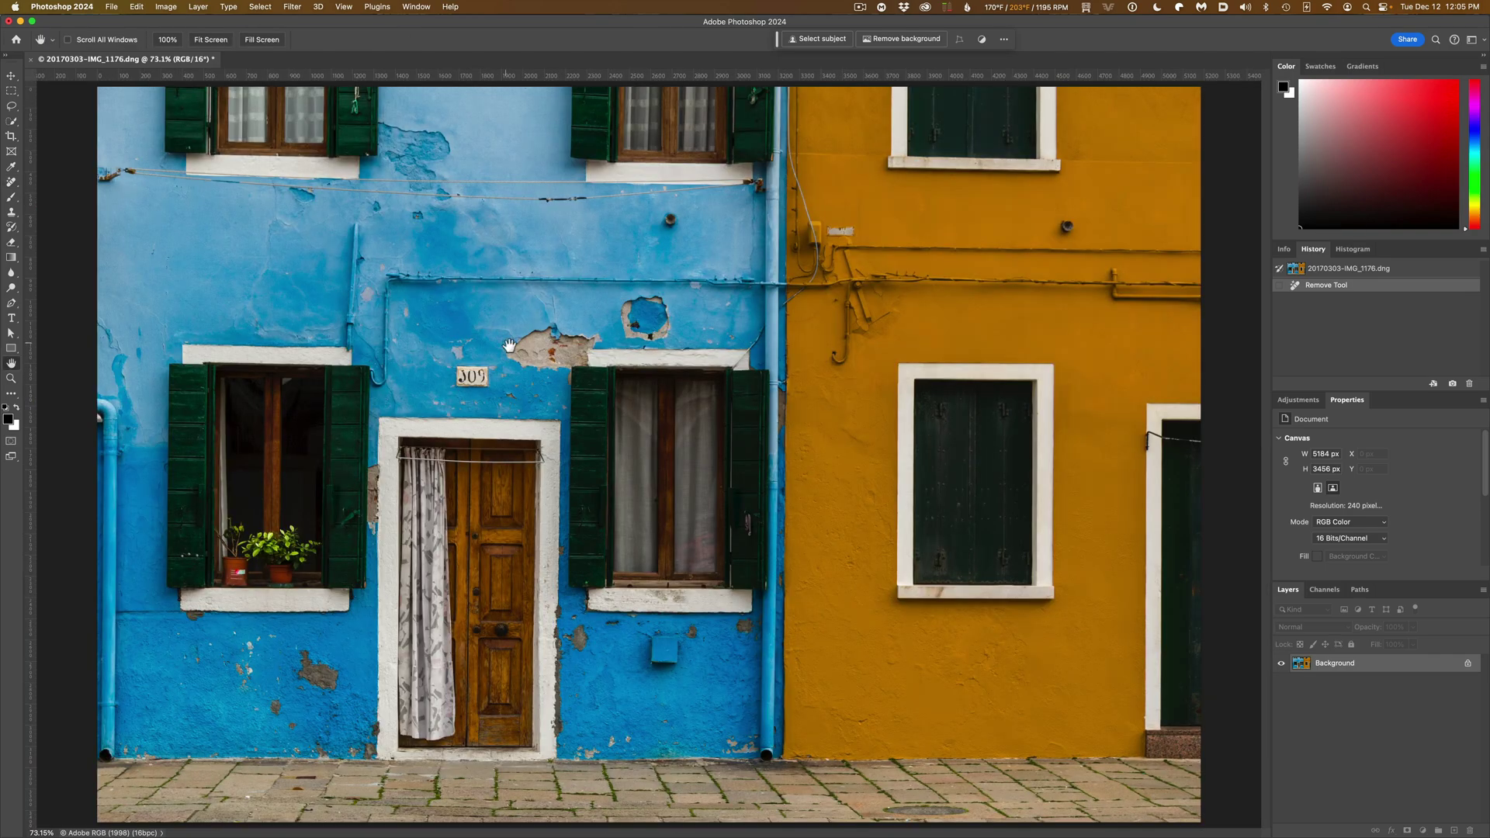
pyautogui.moveTo(832, 259); pyautogui.dragTo(820, 489)
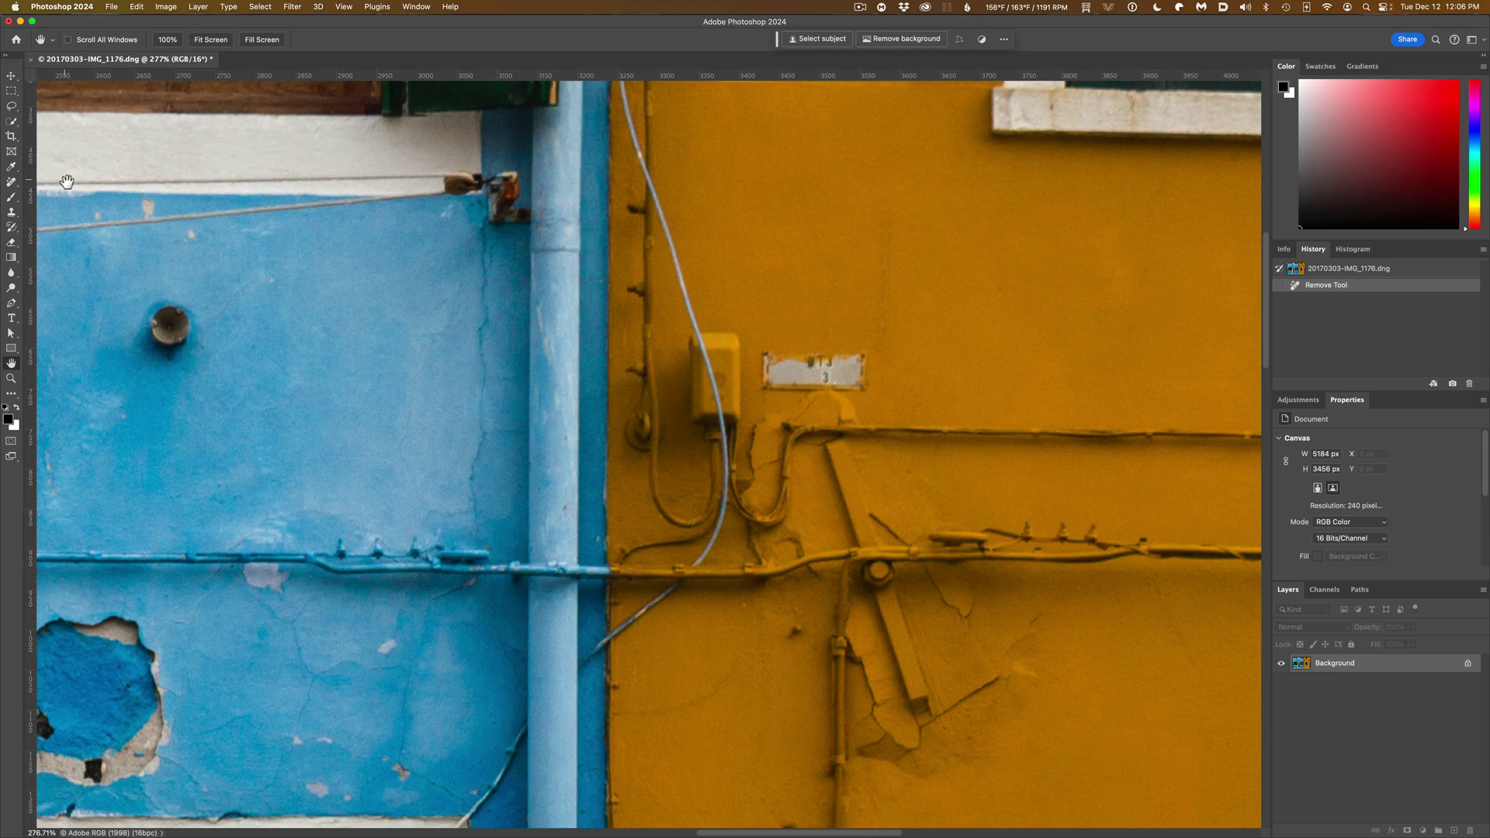
pyautogui.click(11, 182)
pyautogui.click(47, 192)
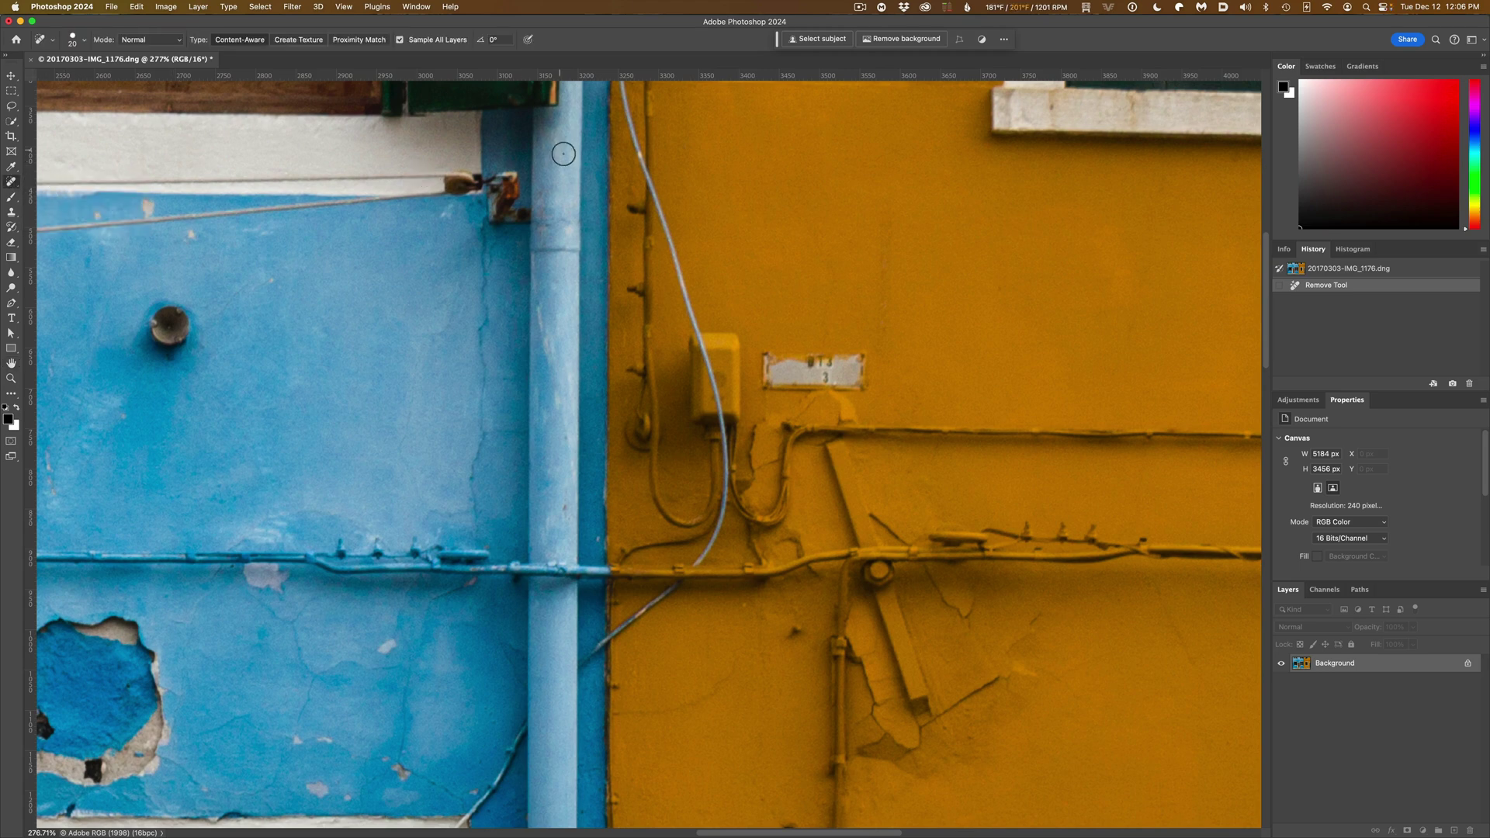
pyautogui.moveTo(627, 91)
pyautogui.mouseDown()
pyautogui.moveTo(728, 406)
pyautogui.moveTo(733, 477)
pyautogui.moveTo(708, 563)
pyautogui.moveTo(634, 629)
pyautogui.mouseUp()
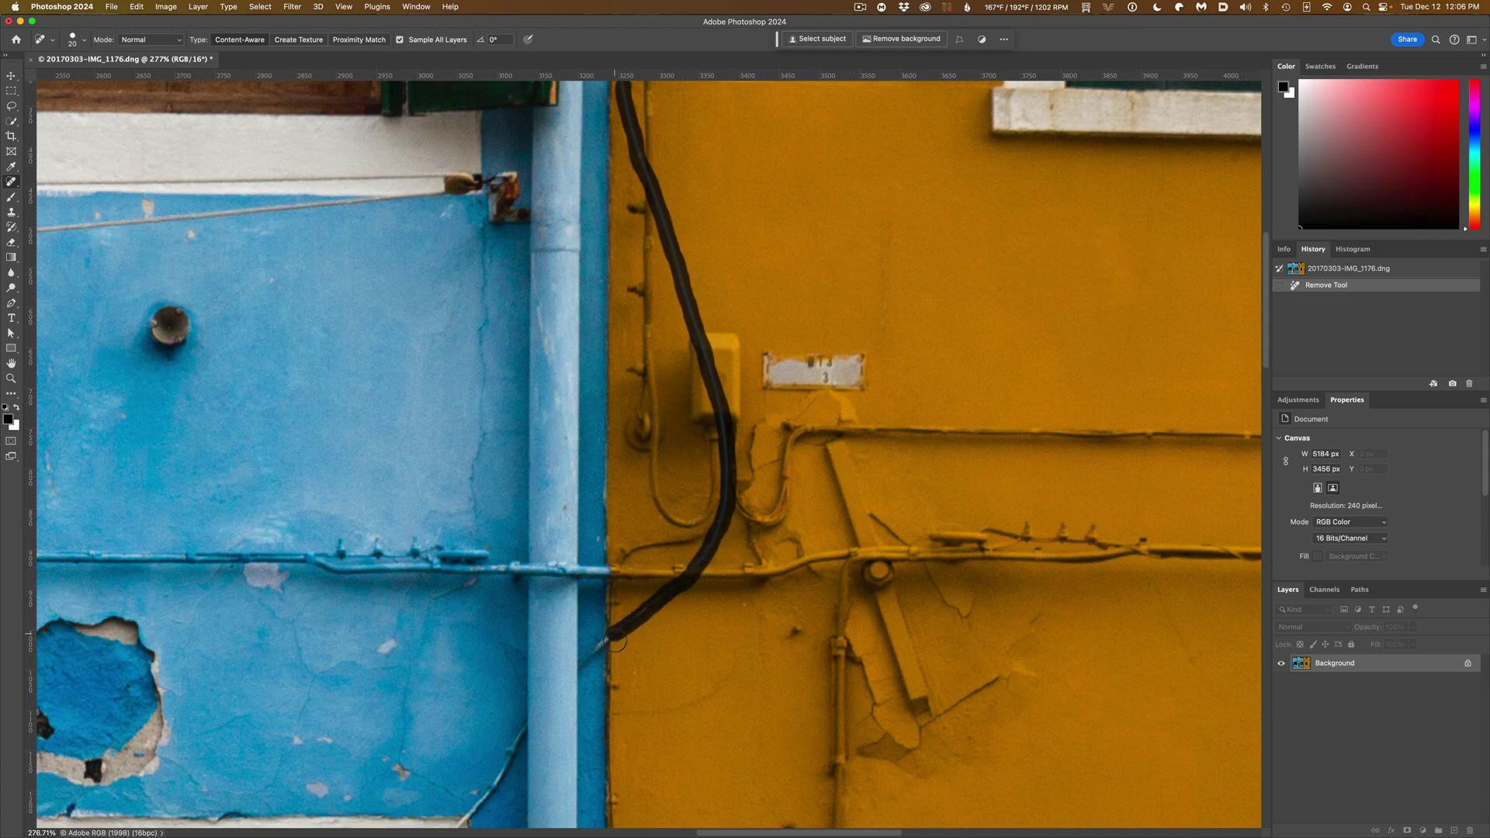
pyautogui.moveTo(616, 643)
pyautogui.mouseDown()
pyautogui.moveTo(583, 673)
pyautogui.moveTo(612, 649)
pyautogui.mouseUp()
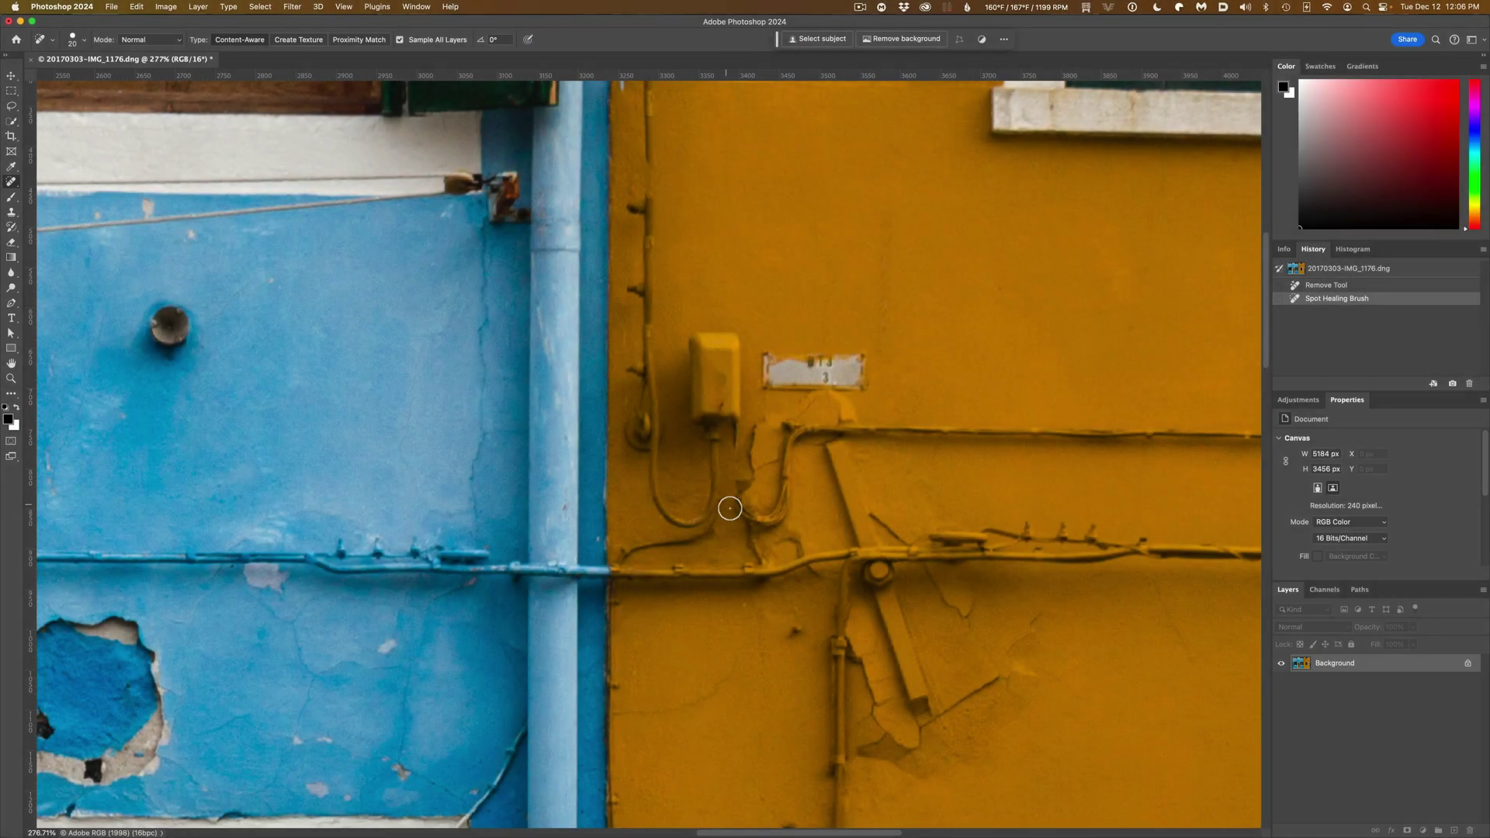
pyautogui.press('super+z')
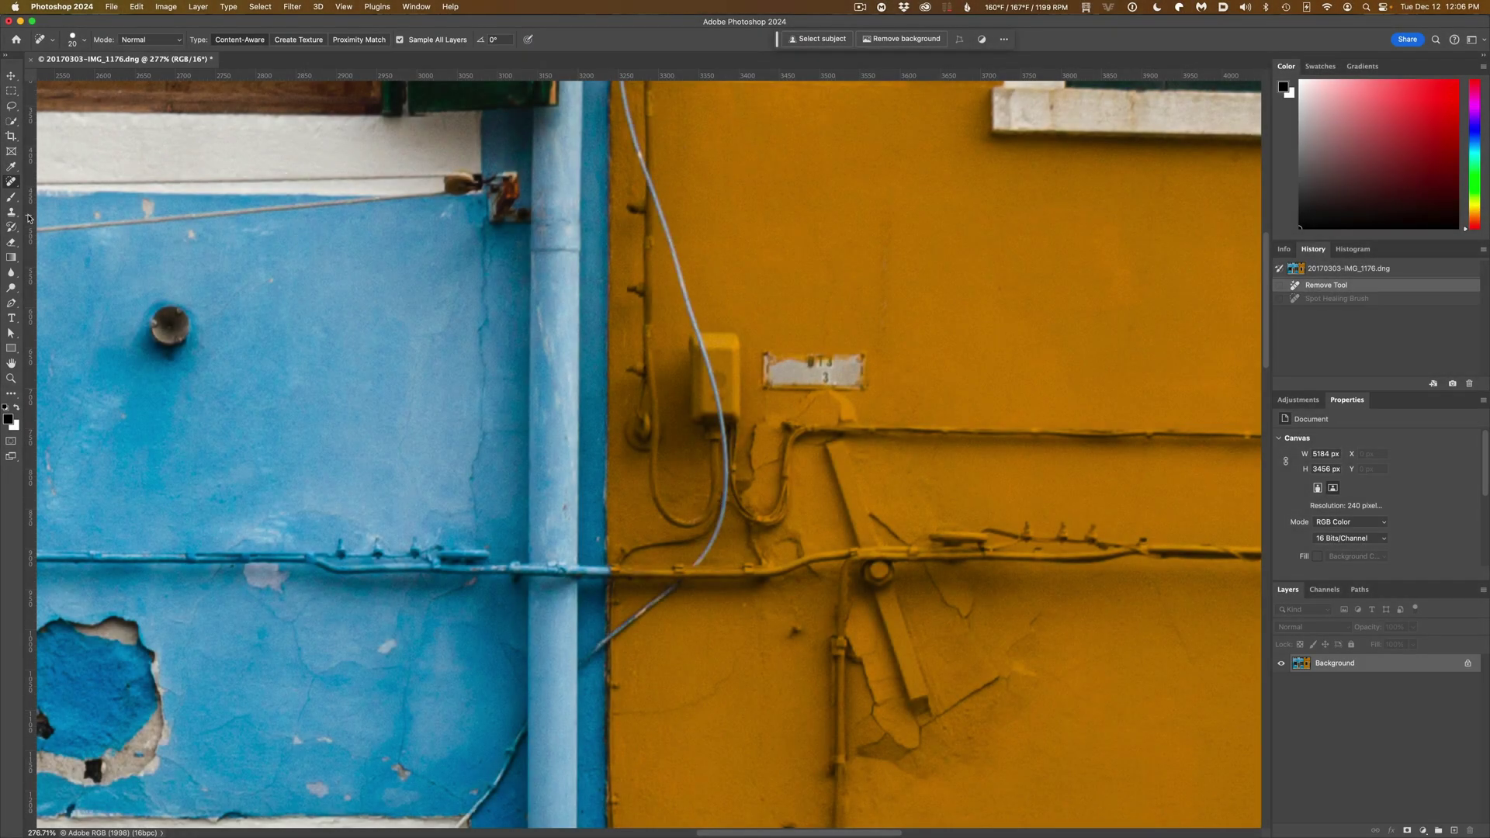
# Paint a size-15 Remove Tool stroke along the grey cable's full length down the ochre wall.
pyautogui.click(12, 182)
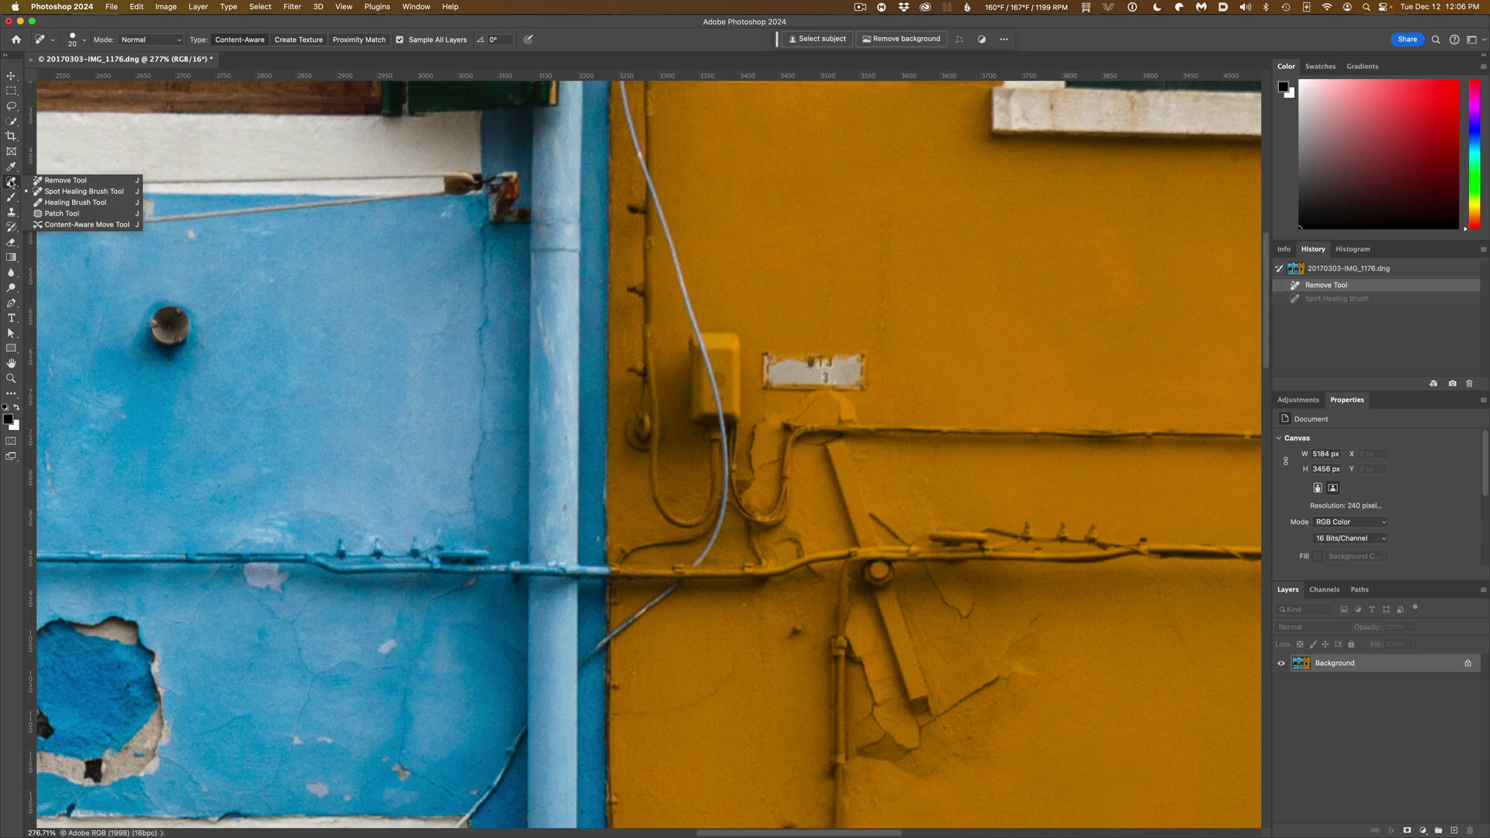
pyautogui.click(64, 180)
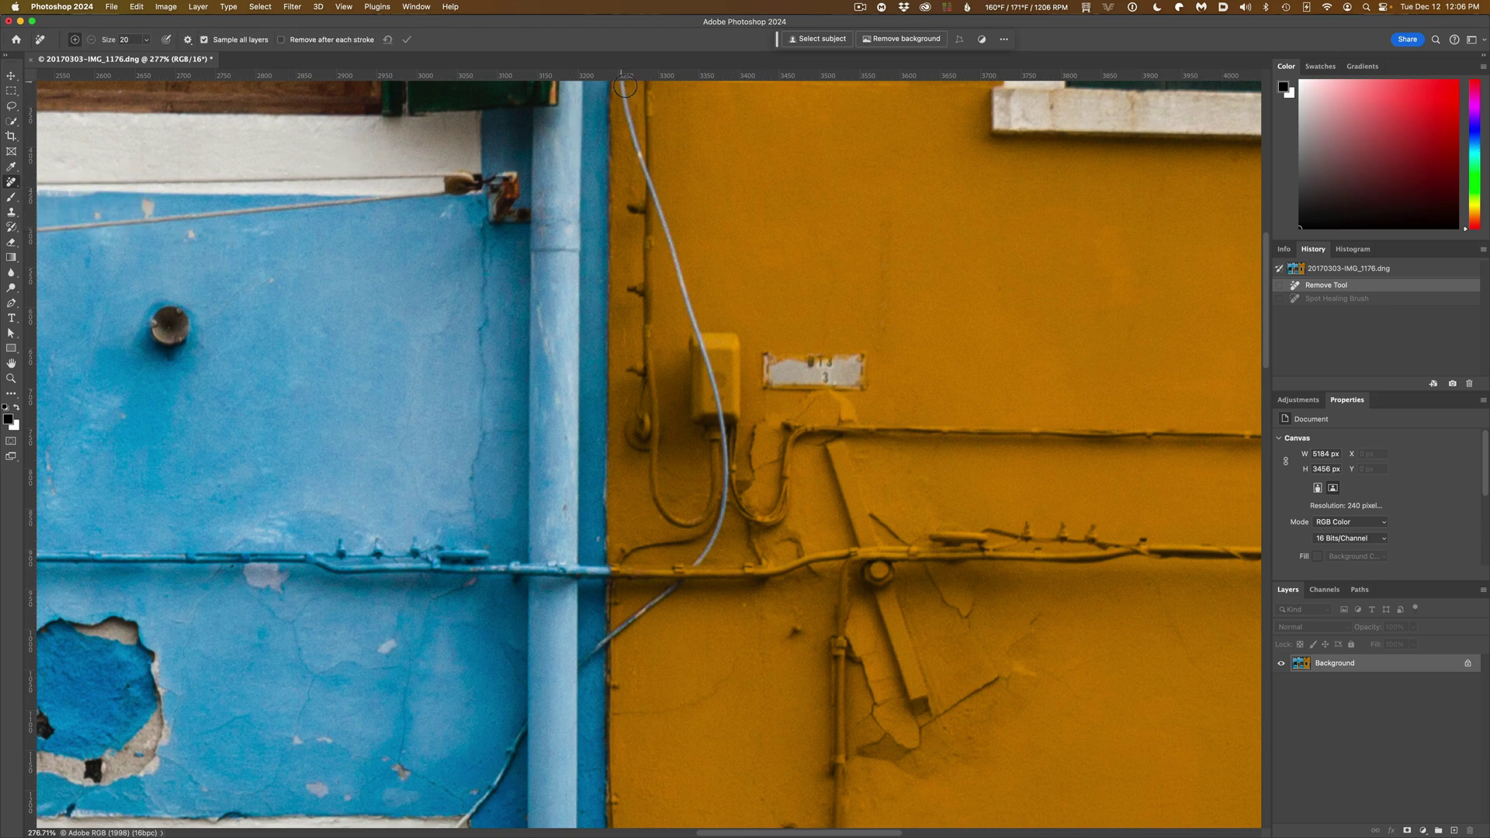
pyautogui.moveTo(624, 86); pyautogui.dragTo(721, 406)
pyautogui.press('[')
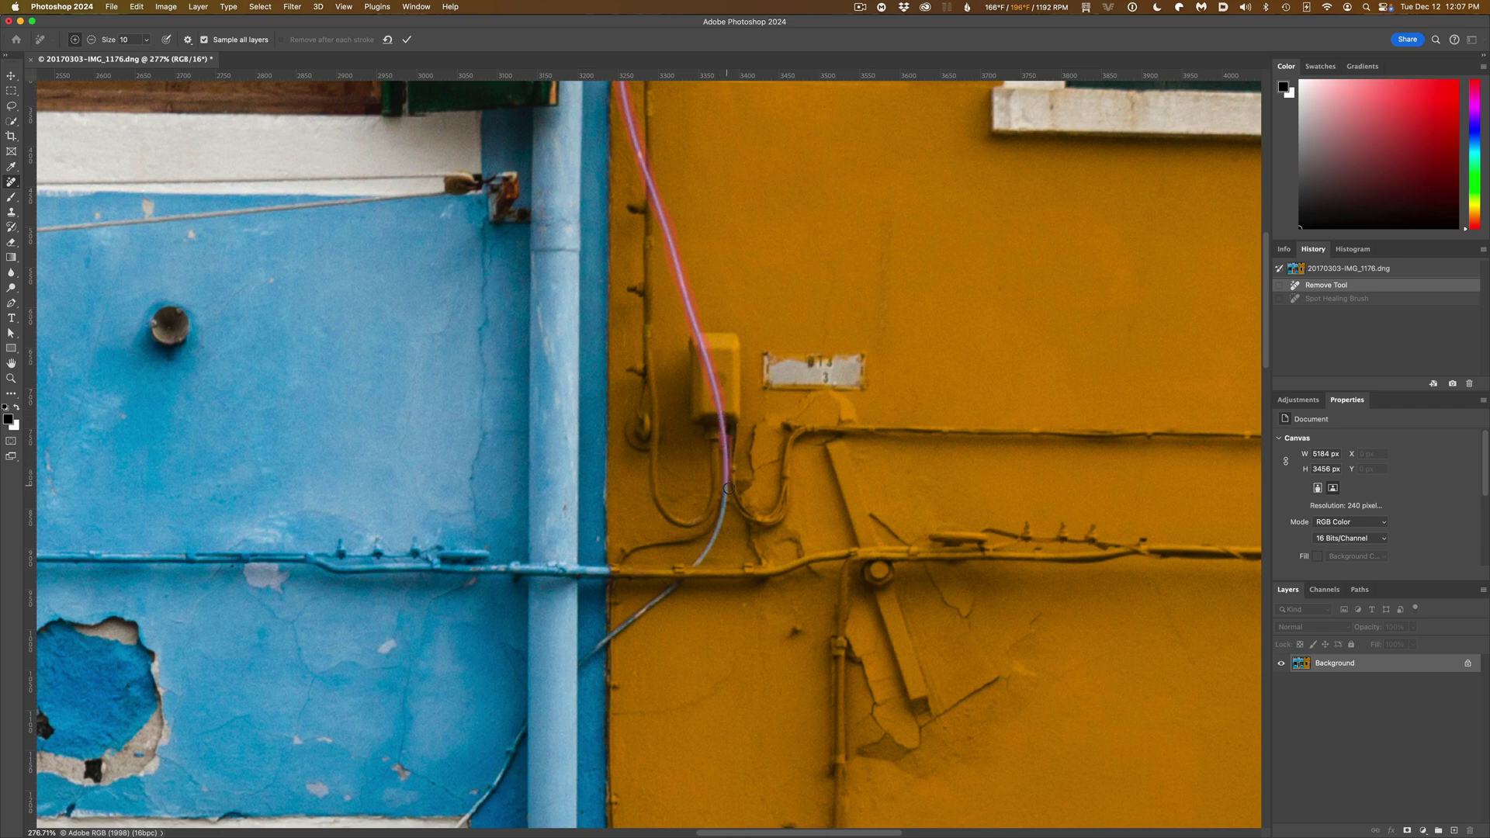
pyautogui.press(']')
pyautogui.moveTo(727, 484); pyautogui.dragTo(727, 506)
pyautogui.moveTo(706, 556)
pyautogui.mouseDown()
pyautogui.moveTo(585, 671)
pyautogui.moveTo(652, 614)
pyautogui.mouseUp()
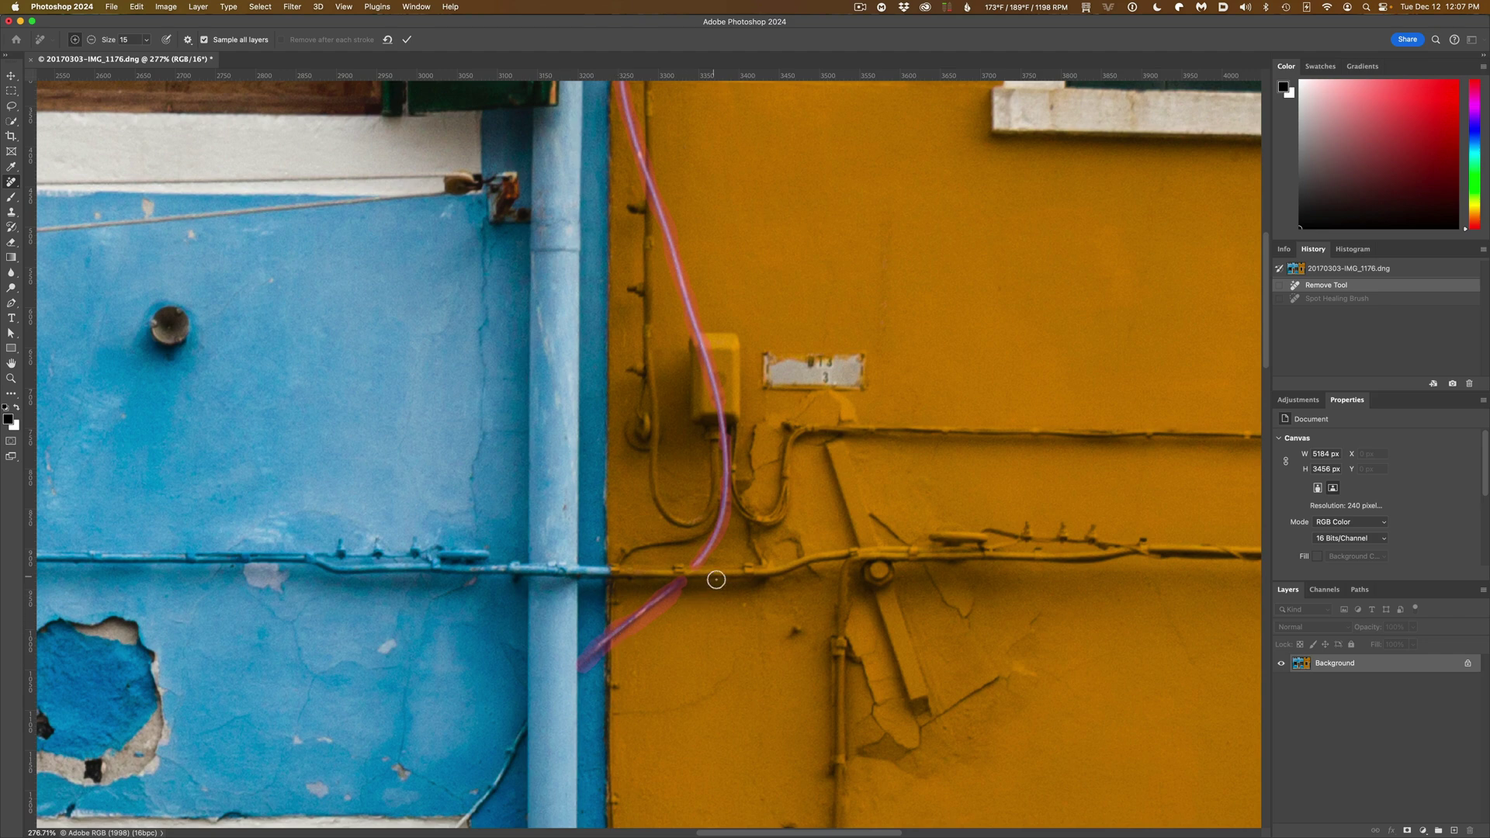
# Apply the cable removal and toggle undo/redo to compare the wall before and after.
pyautogui.press('Return')
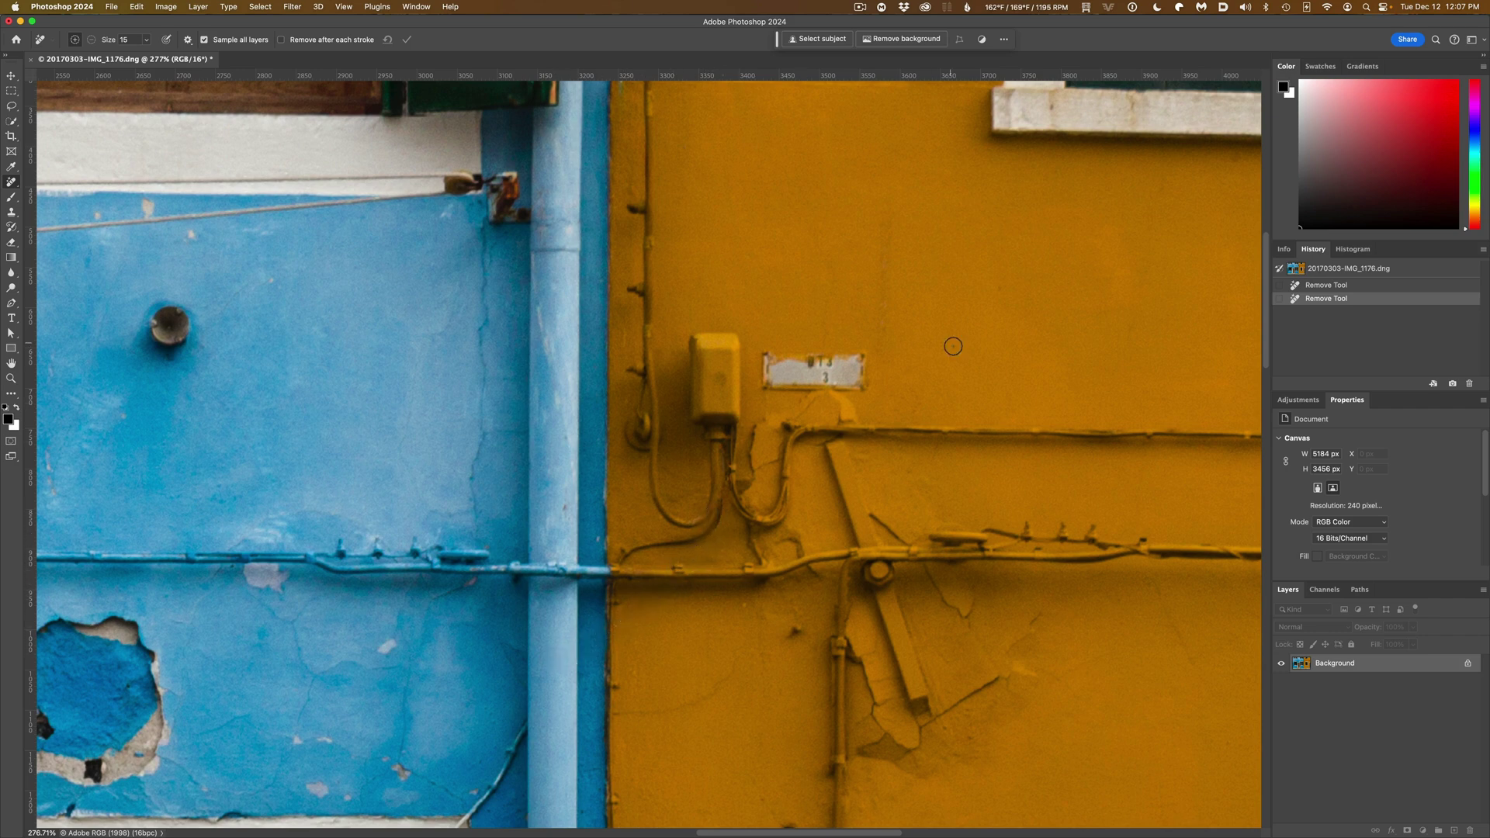
pyautogui.press('super+z')
pyautogui.press('super+shift+z')
pyautogui.press('super+z')
pyautogui.press('super+shift+z')
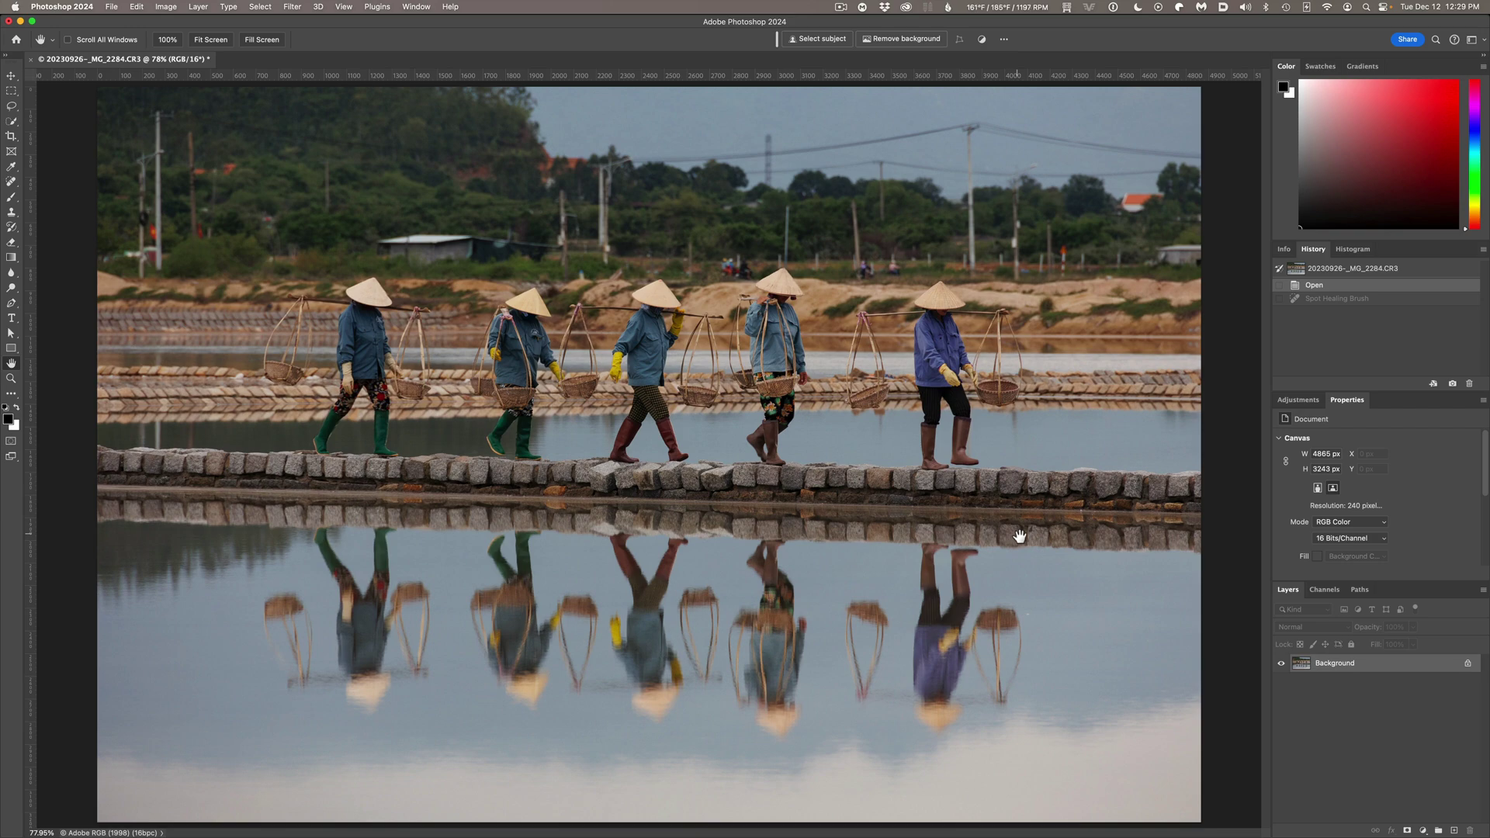
# Zoom and pan to the three rightmost salt workers, then start spot-healing the rightmost woman's left basket.
pyautogui.scroll(3, 970, 439)
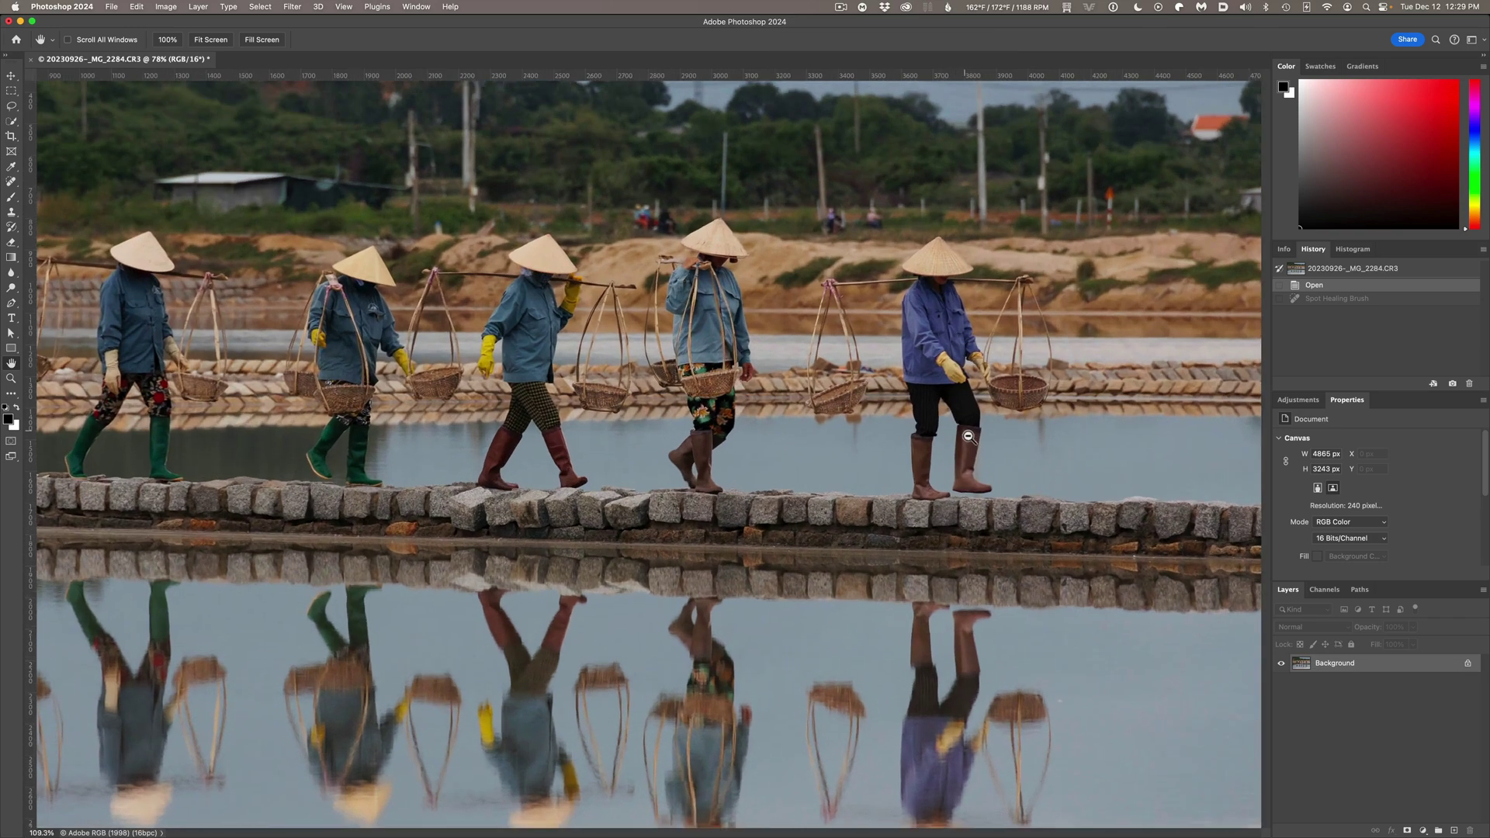
pyautogui.scroll(3, 971, 440)
pyautogui.moveTo(975, 426); pyautogui.dragTo(849, 455)
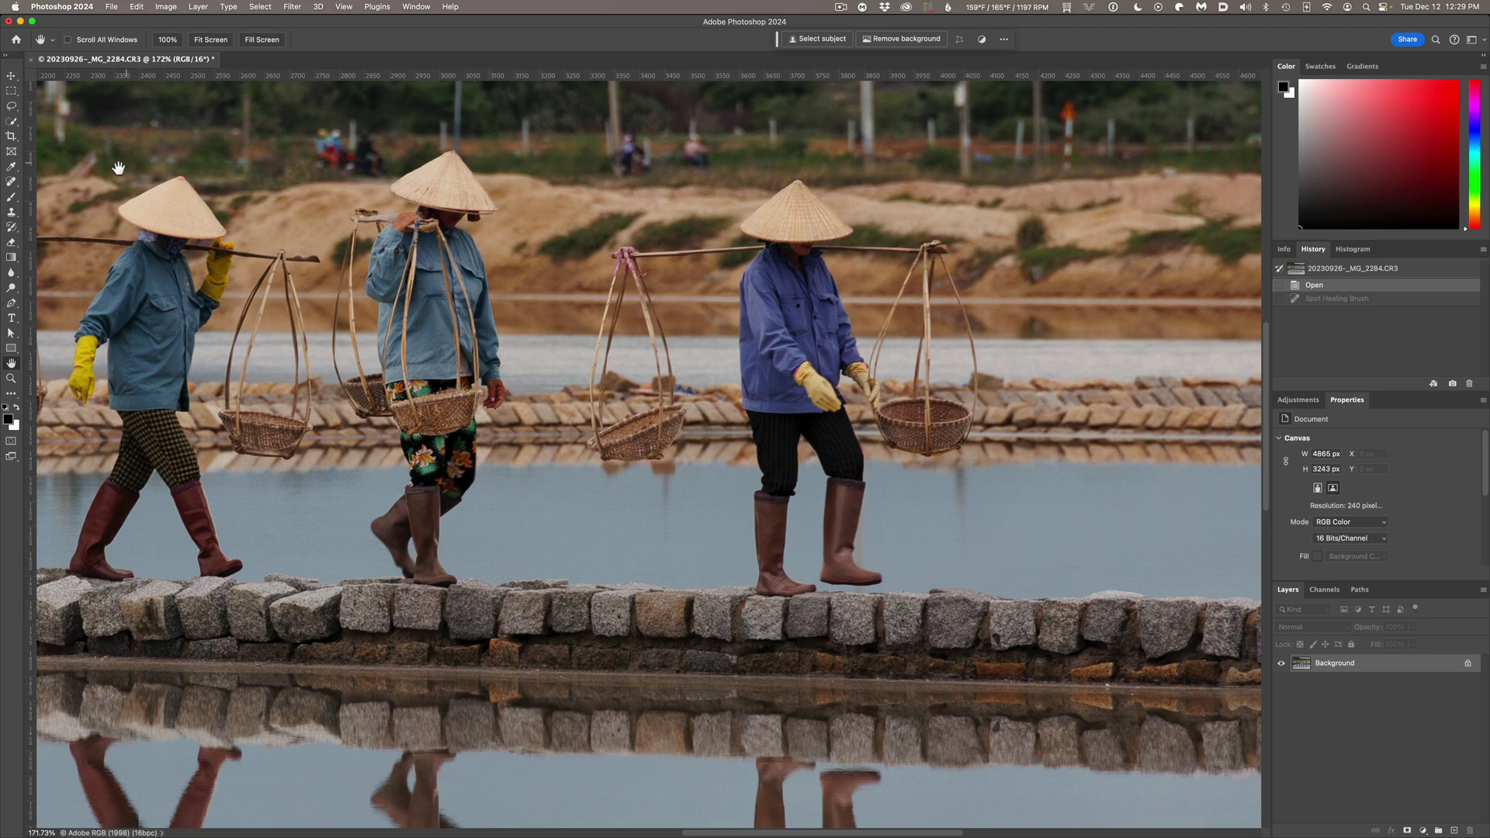
pyautogui.click(13, 184)
pyautogui.moveTo(606, 449)
pyautogui.mouseDown()
pyautogui.moveTo(596, 380)
pyautogui.moveTo(628, 246)
pyautogui.moveTo(666, 412)
pyautogui.moveTo(617, 446)
pyautogui.moveTo(617, 464)
pyautogui.moveTo(648, 458)
pyautogui.moveTo(681, 415)
pyautogui.moveTo(652, 411)
pyautogui.moveTo(620, 446)
pyautogui.mouseUp()
# Extend the healing stroke over the basket, carrying pole and shoulder, then undo the whole stroke.
pyautogui.moveTo(680, 396); pyautogui.dragTo(668, 339)
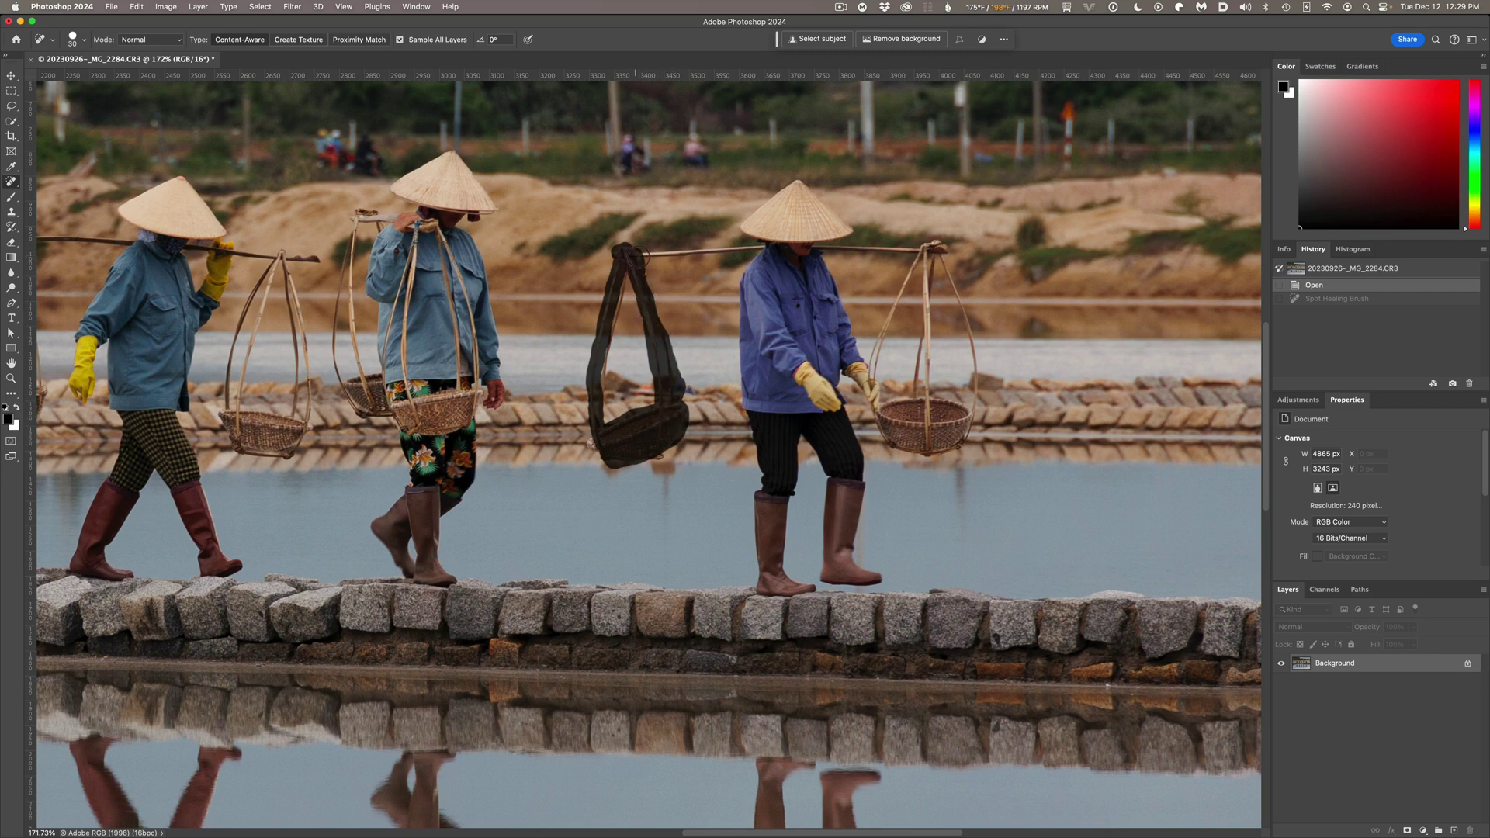
pyautogui.moveTo(638, 256)
pyautogui.mouseDown()
pyautogui.moveTo(939, 249)
pyautogui.moveTo(956, 263)
pyautogui.moveTo(978, 394)
pyautogui.moveTo(968, 439)
pyautogui.moveTo(943, 459)
pyautogui.moveTo(894, 449)
pyautogui.moveTo(881, 410)
pyautogui.moveTo(931, 397)
pyautogui.moveTo(970, 415)
pyautogui.moveTo(904, 411)
pyautogui.moveTo(956, 432)
pyautogui.moveTo(900, 428)
pyautogui.moveTo(945, 434)
pyautogui.moveTo(929, 260)
pyautogui.moveTo(935, 340)
pyautogui.moveTo(920, 385)
pyautogui.moveTo(876, 401)
pyautogui.moveTo(874, 361)
pyautogui.moveTo(913, 266)
pyautogui.moveTo(831, 239)
pyautogui.moveTo(851, 235)
pyautogui.moveTo(795, 180)
pyautogui.moveTo(753, 231)
pyautogui.moveTo(829, 234)
pyautogui.moveTo(761, 225)
pyautogui.moveTo(833, 226)
pyautogui.moveTo(769, 225)
pyautogui.moveTo(797, 196)
pyautogui.mouseUp()
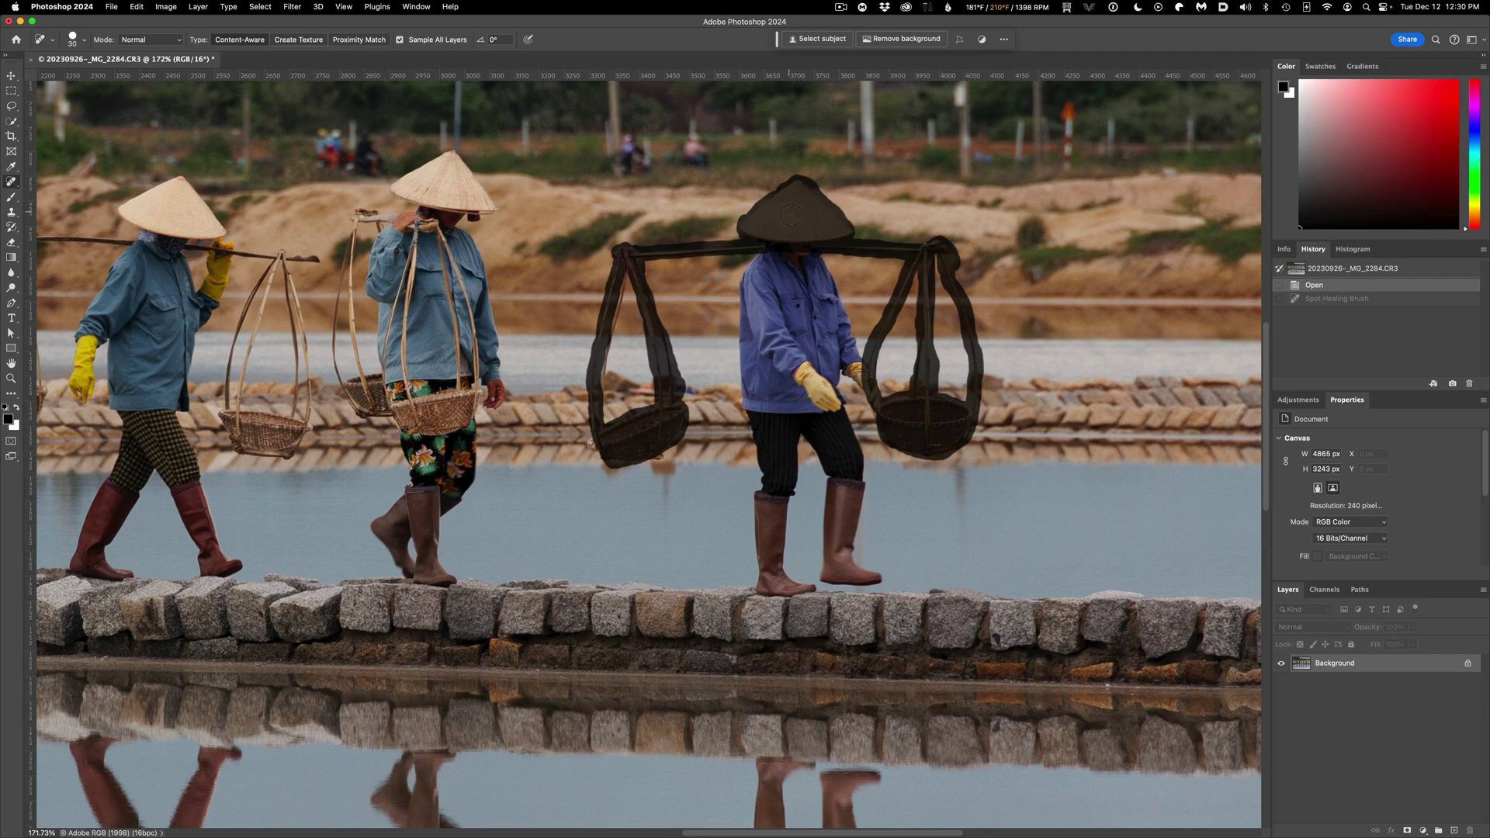
pyautogui.moveTo(764, 256)
pyautogui.mouseDown()
pyautogui.moveTo(751, 305)
pyautogui.moveTo(776, 254)
pyautogui.moveTo(785, 278)
pyautogui.moveTo(789, 250)
pyautogui.moveTo(815, 259)
pyautogui.moveTo(857, 348)
pyautogui.moveTo(831, 267)
pyautogui.moveTo(823, 259)
pyautogui.moveTo(841, 369)
pyautogui.moveTo(875, 371)
pyautogui.moveTo(868, 388)
pyautogui.moveTo(844, 379)
pyautogui.moveTo(845, 411)
pyautogui.moveTo(754, 407)
pyautogui.moveTo(755, 315)
pyautogui.moveTo(814, 272)
pyautogui.mouseUp()
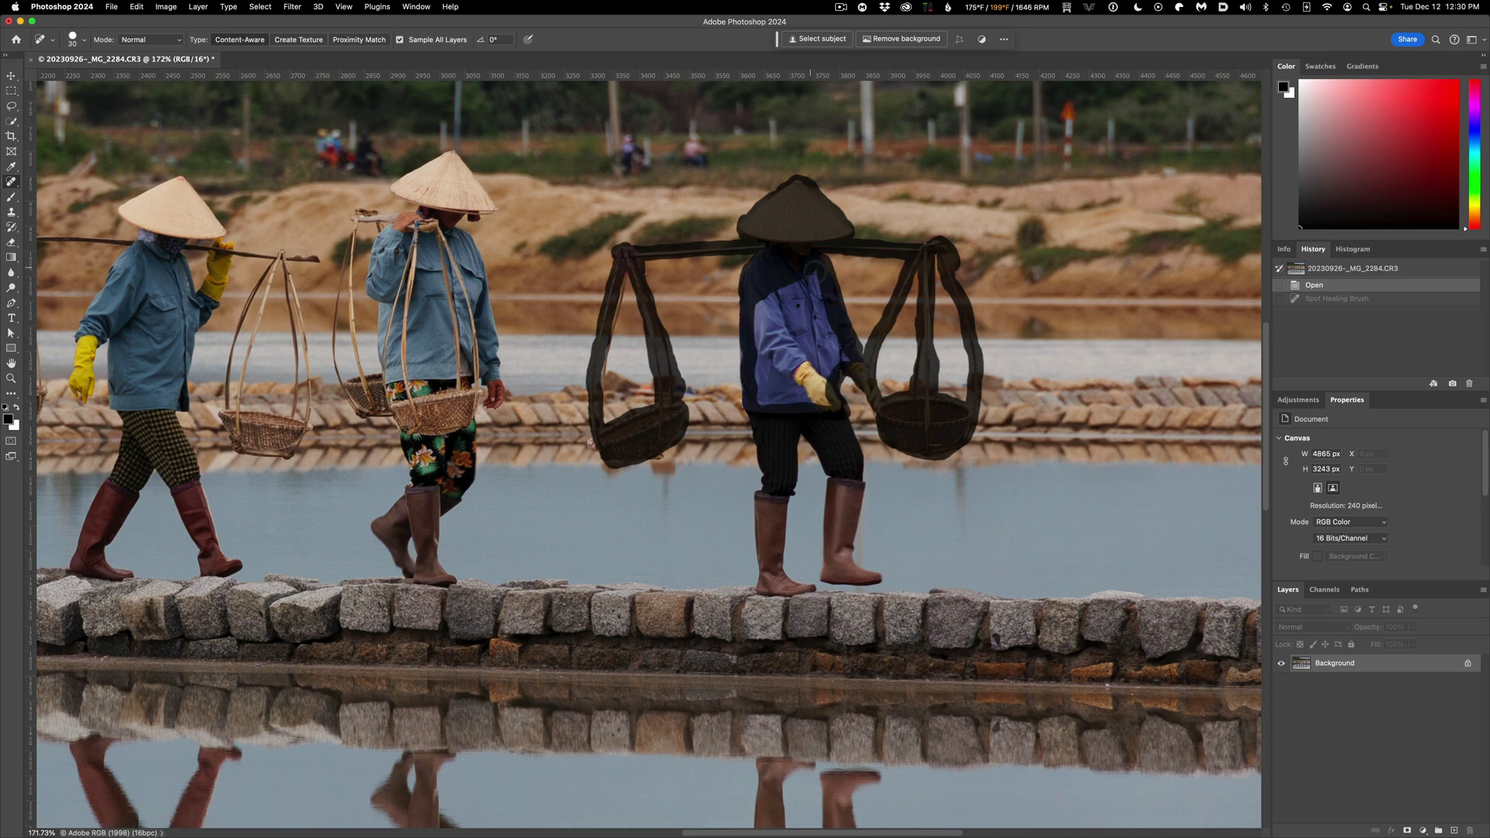
pyautogui.press('super+z')
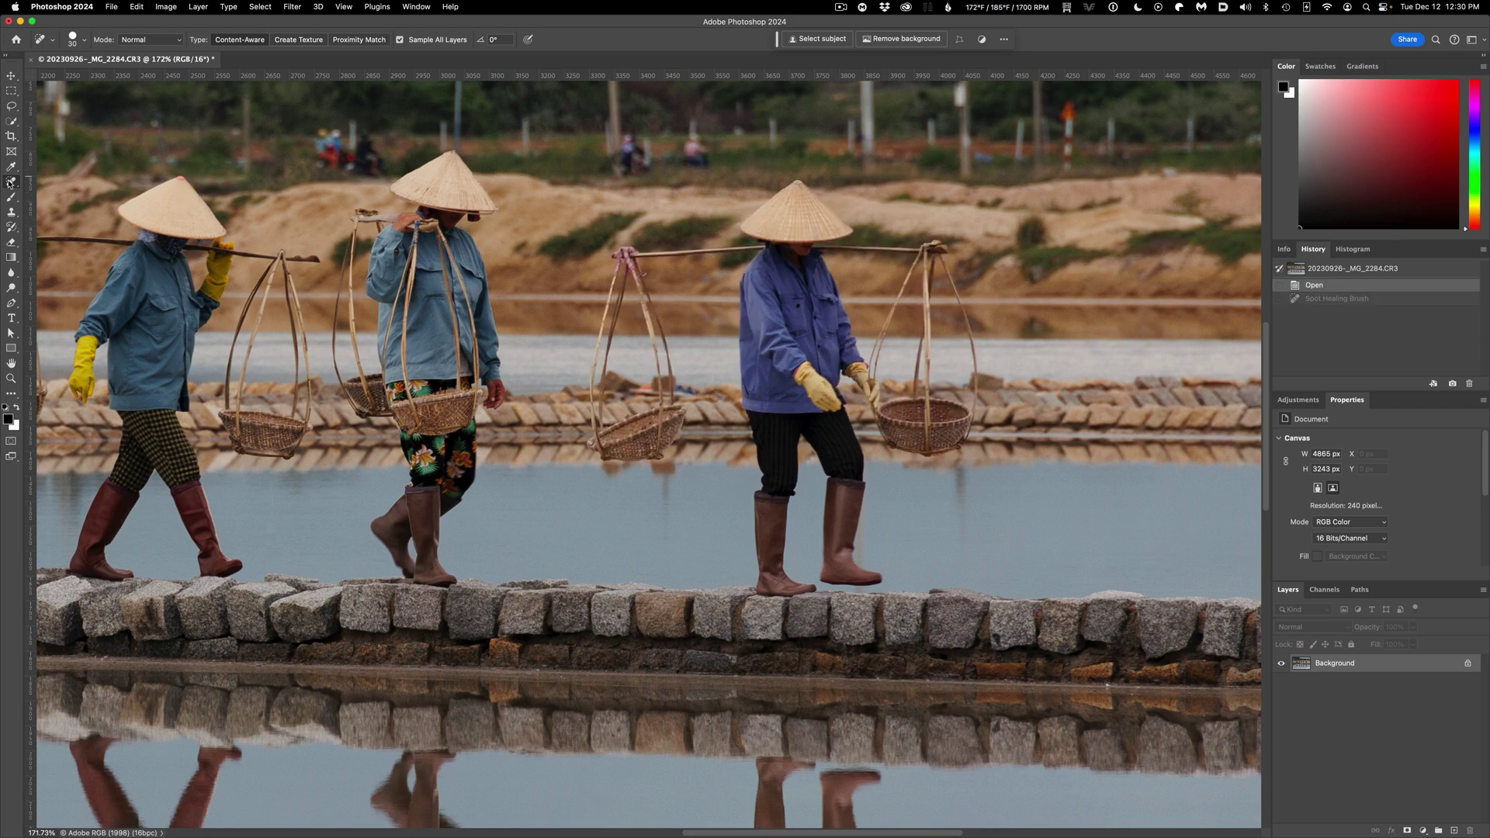
# With the Remove Tool, paint over the rightmost worker's hat, carrying pole and both baskets.
pyautogui.rightClick(11, 181)
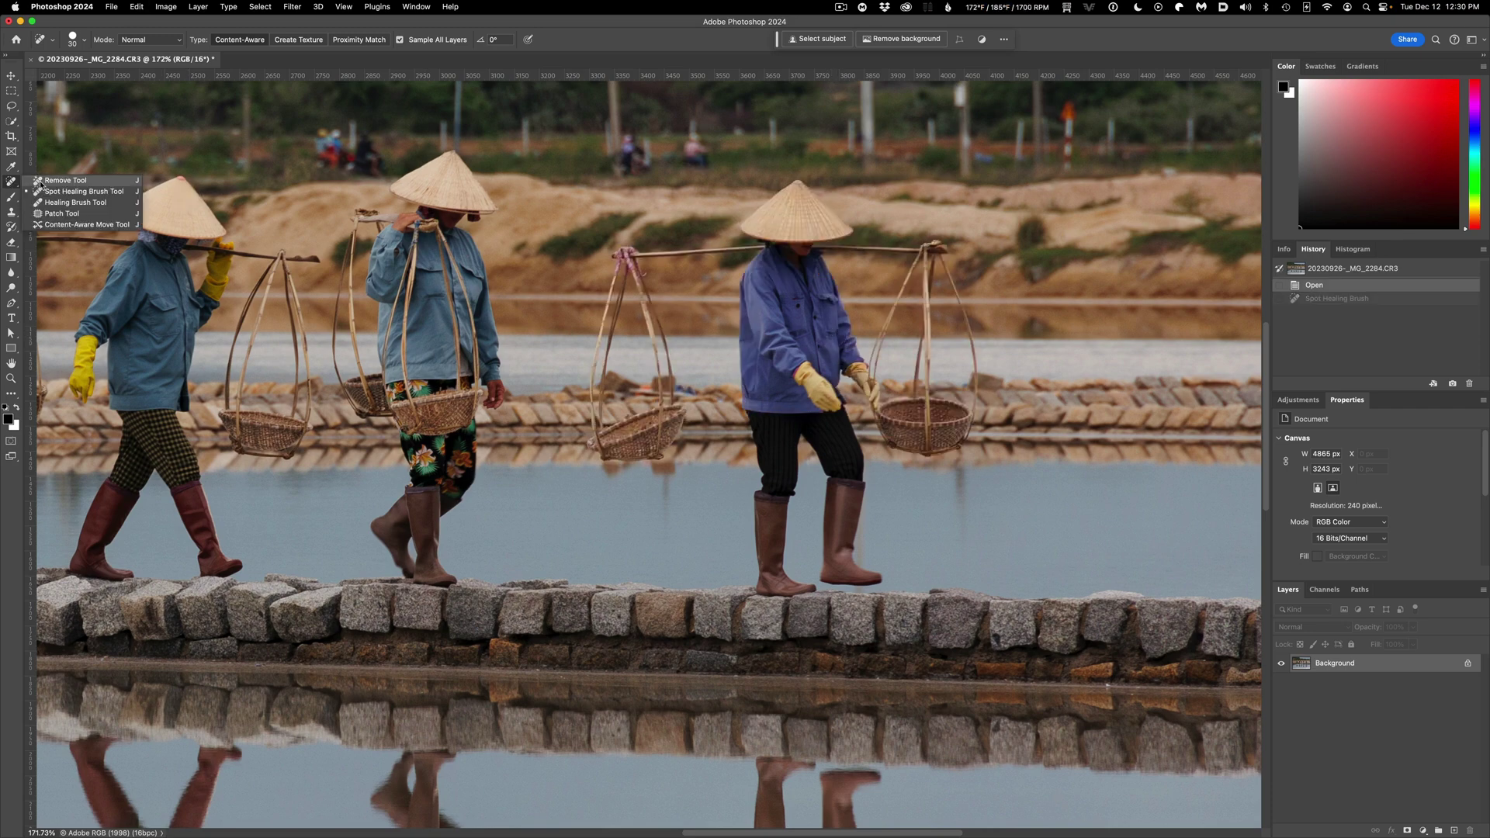
pyautogui.click(62, 180)
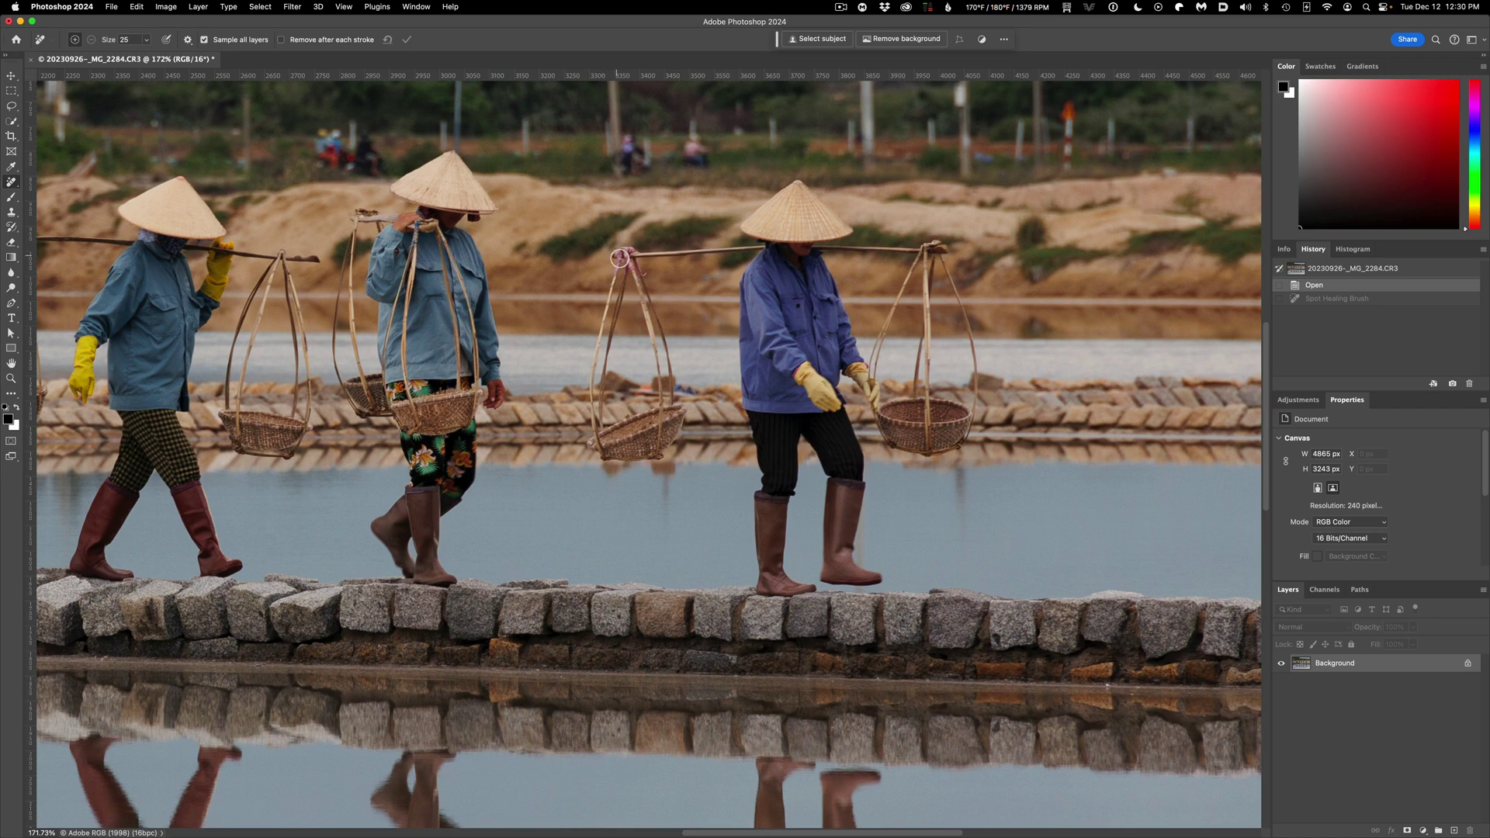
pyautogui.moveTo(618, 260)
pyautogui.mouseDown()
pyautogui.moveTo(763, 251)
pyautogui.moveTo(774, 205)
pyautogui.moveTo(836, 215)
pyautogui.moveTo(821, 256)
pyautogui.moveTo(850, 333)
pyautogui.moveTo(881, 578)
pyautogui.moveTo(831, 535)
pyautogui.moveTo(824, 467)
pyautogui.moveTo(801, 485)
pyautogui.moveTo(778, 603)
pyautogui.moveTo(755, 461)
pyautogui.mouseUp()
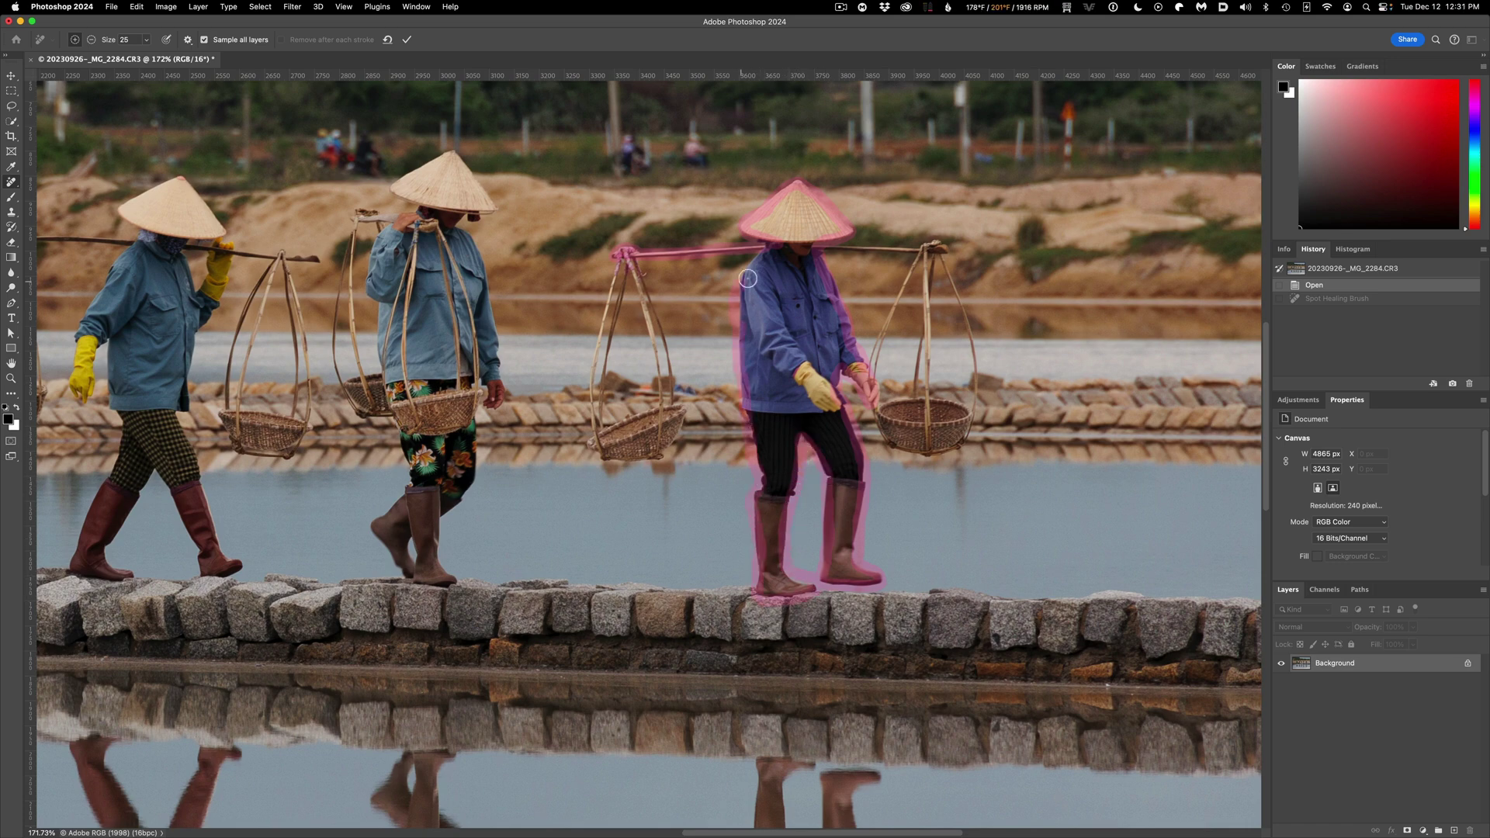
pyautogui.moveTo(755, 267)
pyautogui.mouseDown()
pyautogui.moveTo(928, 252)
pyautogui.moveTo(876, 381)
pyautogui.moveTo(956, 455)
pyautogui.moveTo(883, 416)
pyautogui.moveTo(930, 394)
pyautogui.moveTo(943, 254)
pyautogui.moveTo(975, 346)
pyautogui.moveTo(971, 415)
pyautogui.moveTo(618, 272)
pyautogui.moveTo(596, 425)
pyautogui.moveTo(619, 461)
pyautogui.moveTo(684, 432)
pyautogui.moveTo(598, 439)
pyautogui.moveTo(626, 433)
pyautogui.moveTo(612, 448)
pyautogui.moveTo(624, 459)
pyautogui.moveTo(625, 278)
pyautogui.moveTo(606, 399)
pyautogui.moveTo(633, 263)
pyautogui.moveTo(662, 407)
pyautogui.moveTo(652, 301)
pyautogui.moveTo(677, 408)
pyautogui.moveTo(638, 267)
pyautogui.moveTo(832, 235)
pyautogui.moveTo(939, 260)
pyautogui.moveTo(917, 402)
pyautogui.mouseUp()
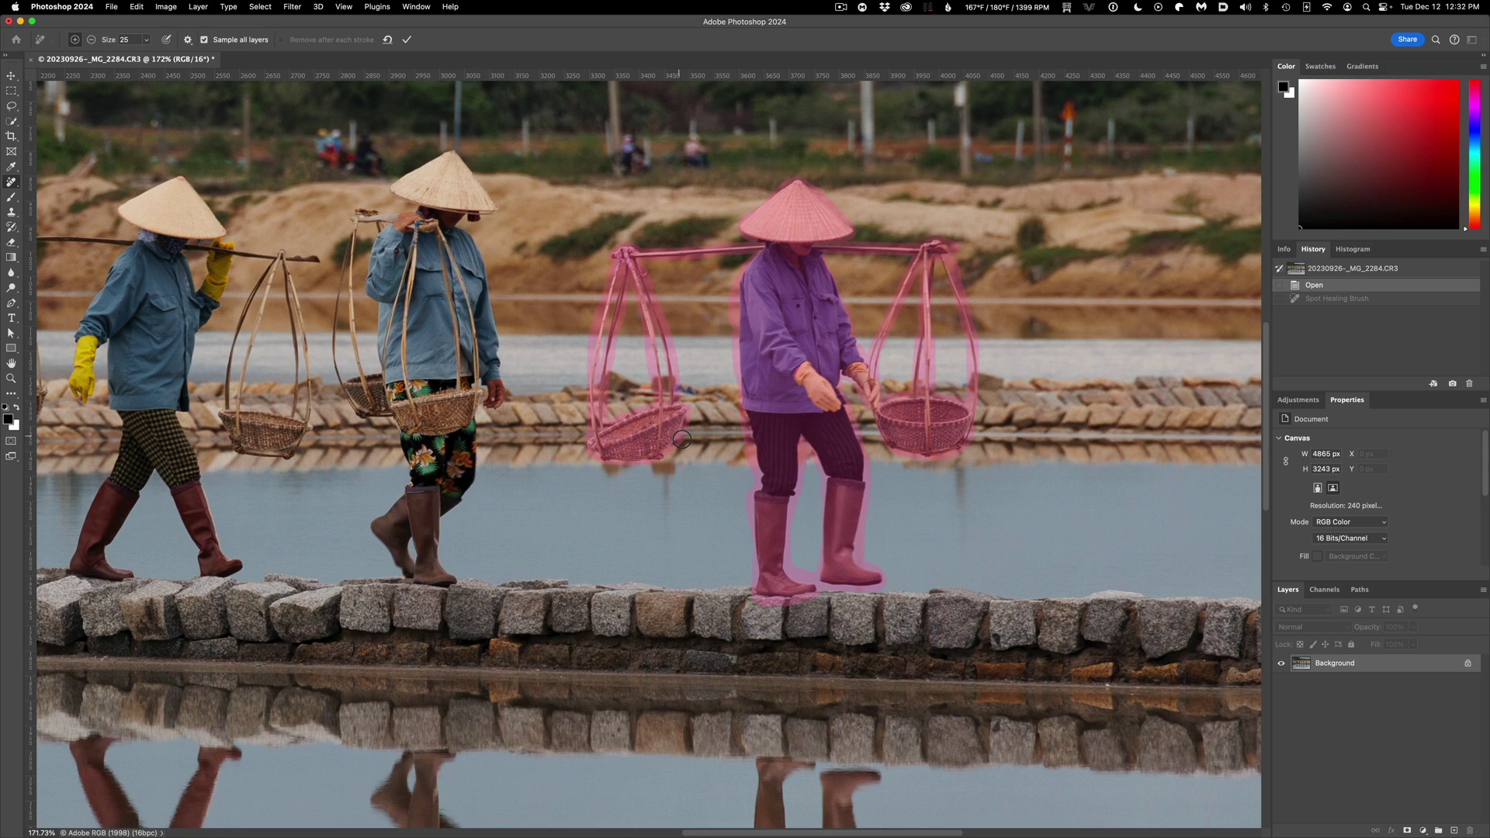
# Apply the rightmost worker's removal and erase two leftover smudges on the water.
pyautogui.click(408, 41)
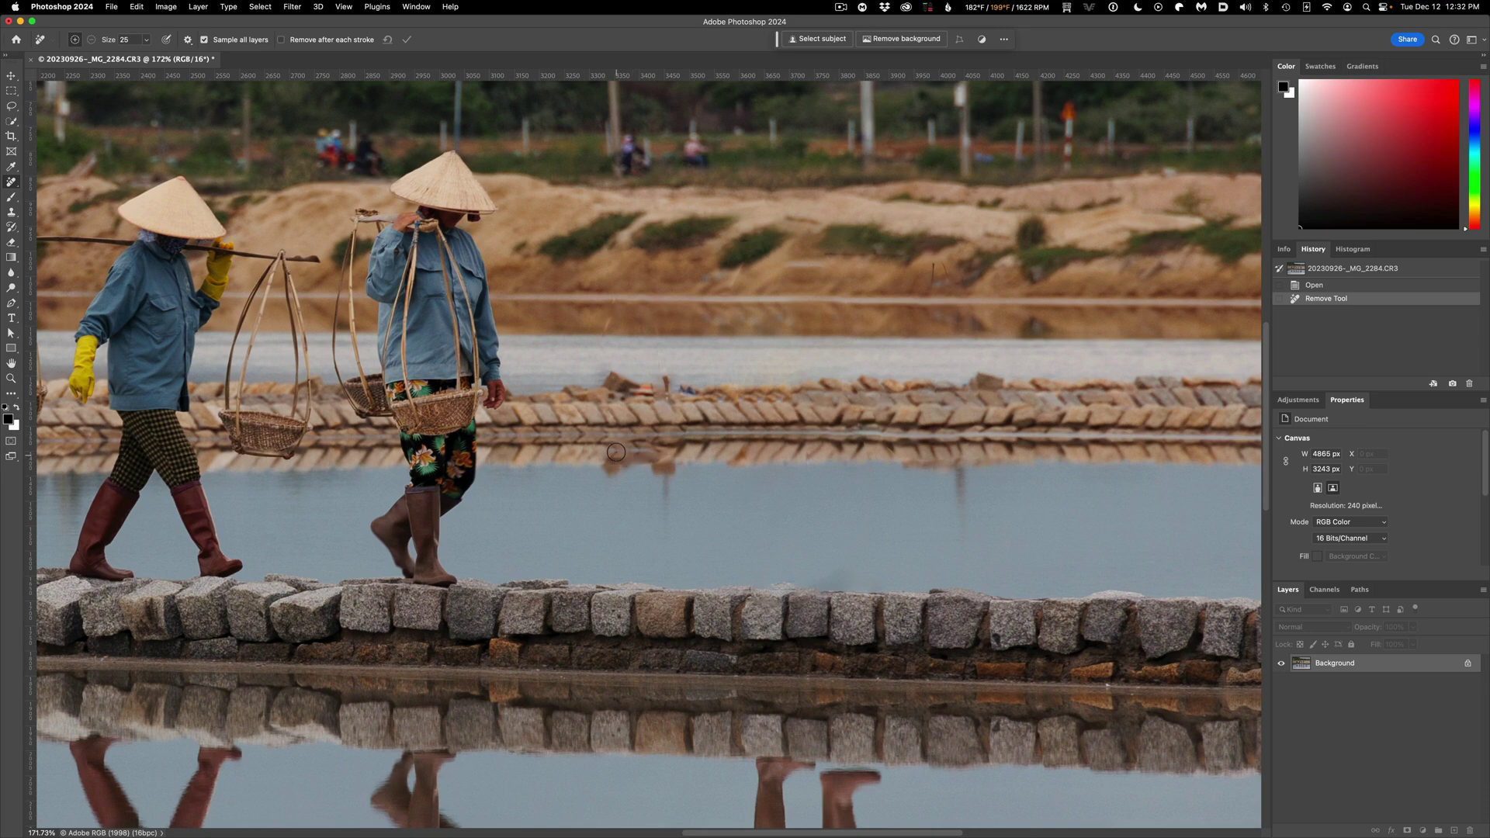
pyautogui.moveTo(615, 452)
pyautogui.mouseDown()
pyautogui.moveTo(619, 465)
pyautogui.moveTo(663, 465)
pyautogui.moveTo(621, 452)
pyautogui.moveTo(675, 450)
pyautogui.mouseUp()
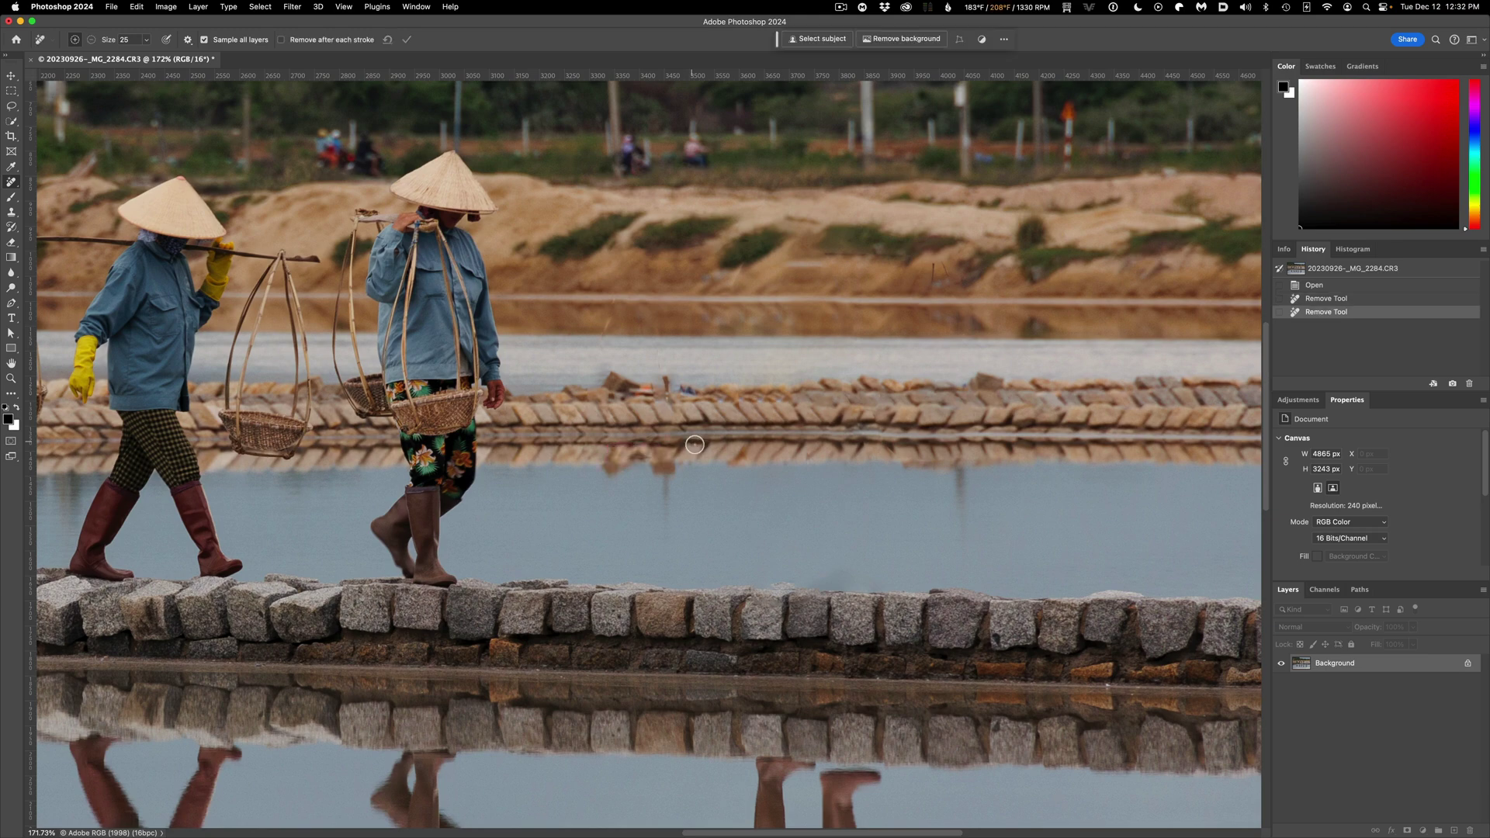
pyautogui.moveTo(640, 469)
pyautogui.mouseDown()
pyautogui.moveTo(630, 459)
pyautogui.moveTo(655, 456)
pyautogui.mouseUp()
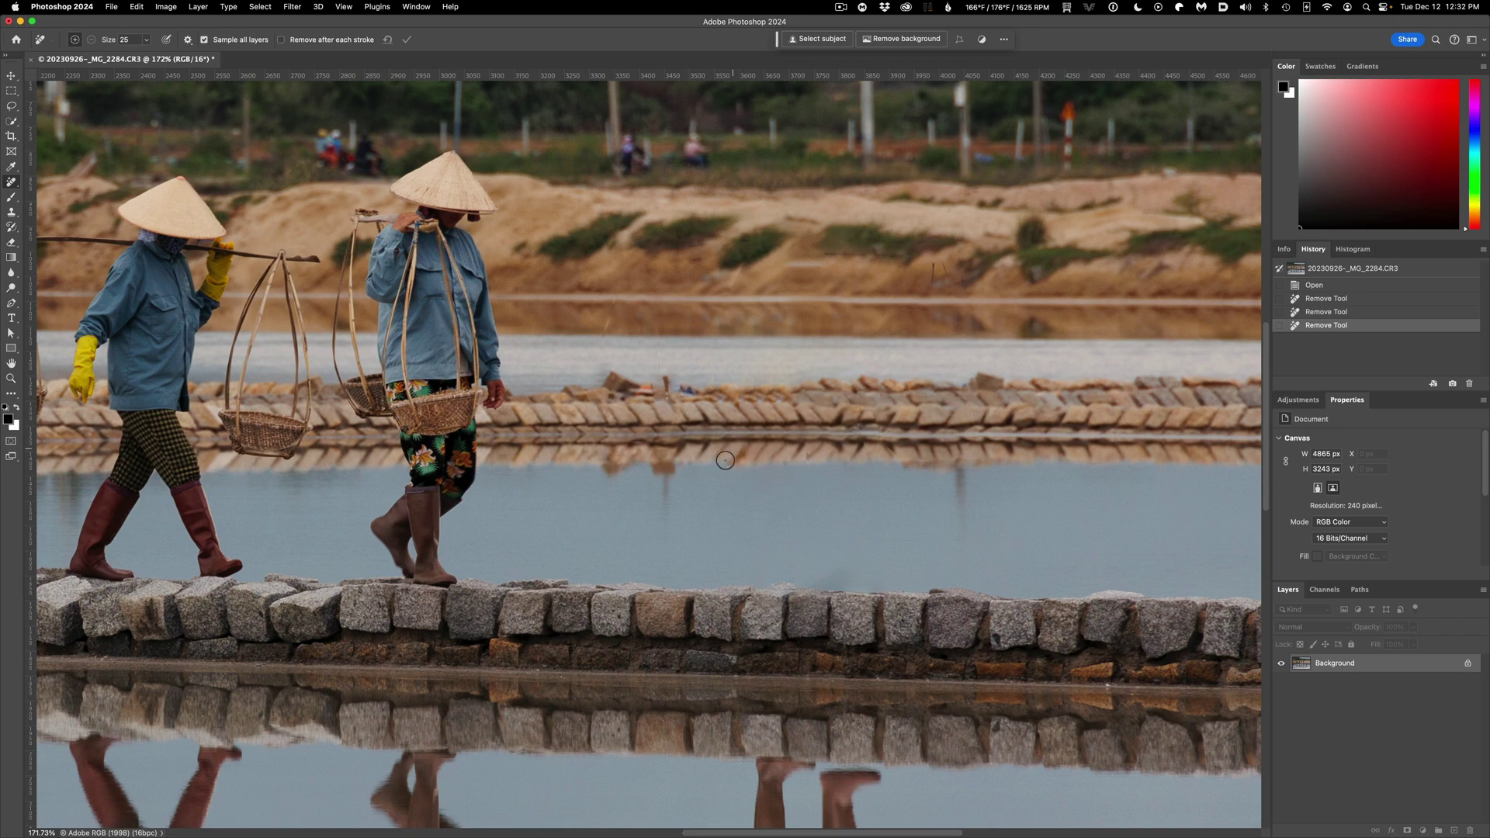
pyautogui.hscroll(-10, 914, 449)
# Remove the worker in floral trousers along with her left basket.
pyautogui.moveTo(791, 255)
pyautogui.mouseDown()
pyautogui.moveTo(892, 260)
pyautogui.moveTo(901, 438)
pyautogui.moveTo(846, 628)
pyautogui.moveTo(776, 453)
pyautogui.moveTo(784, 420)
pyautogui.mouseUp()
pyautogui.moveTo(750, 283)
pyautogui.mouseDown()
pyautogui.moveTo(745, 419)
pyautogui.moveTo(767, 400)
pyautogui.mouseUp()
pyautogui.press('Return')
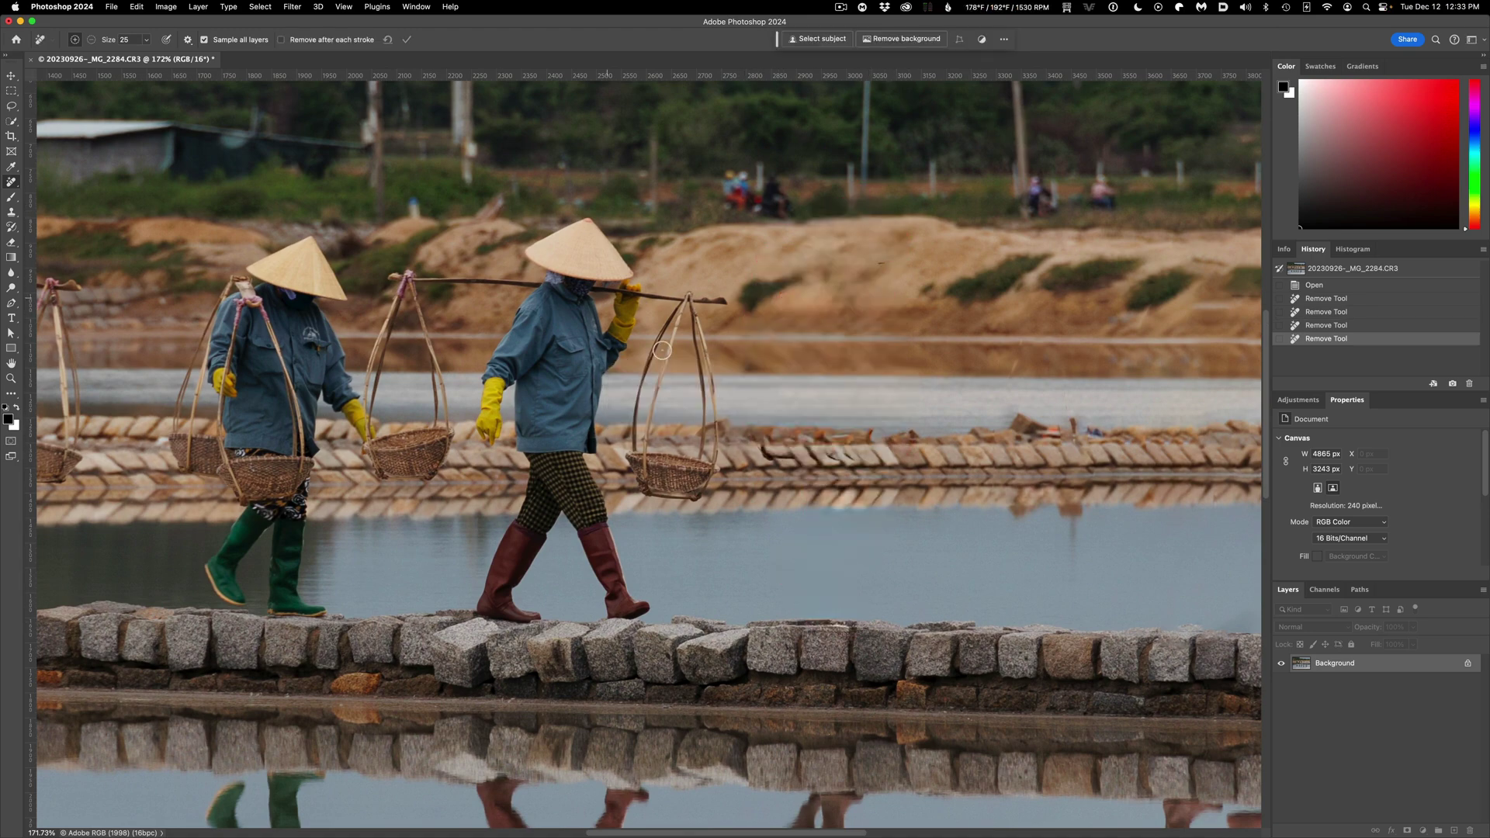
# Remove the checked-trousered worker with her pole, left basket and ropes.
pyautogui.moveTo(527, 252)
pyautogui.mouseDown()
pyautogui.moveTo(640, 276)
pyautogui.moveTo(609, 341)
pyautogui.moveTo(629, 587)
pyautogui.moveTo(518, 502)
pyautogui.moveTo(481, 397)
pyautogui.moveTo(527, 256)
pyautogui.mouseUp()
pyautogui.moveTo(404, 277)
pyautogui.mouseDown()
pyautogui.moveTo(671, 313)
pyautogui.moveTo(637, 446)
pyautogui.moveTo(668, 357)
pyautogui.moveTo(692, 500)
pyautogui.moveTo(691, 312)
pyautogui.moveTo(714, 375)
pyautogui.moveTo(696, 464)
pyautogui.mouseUp()
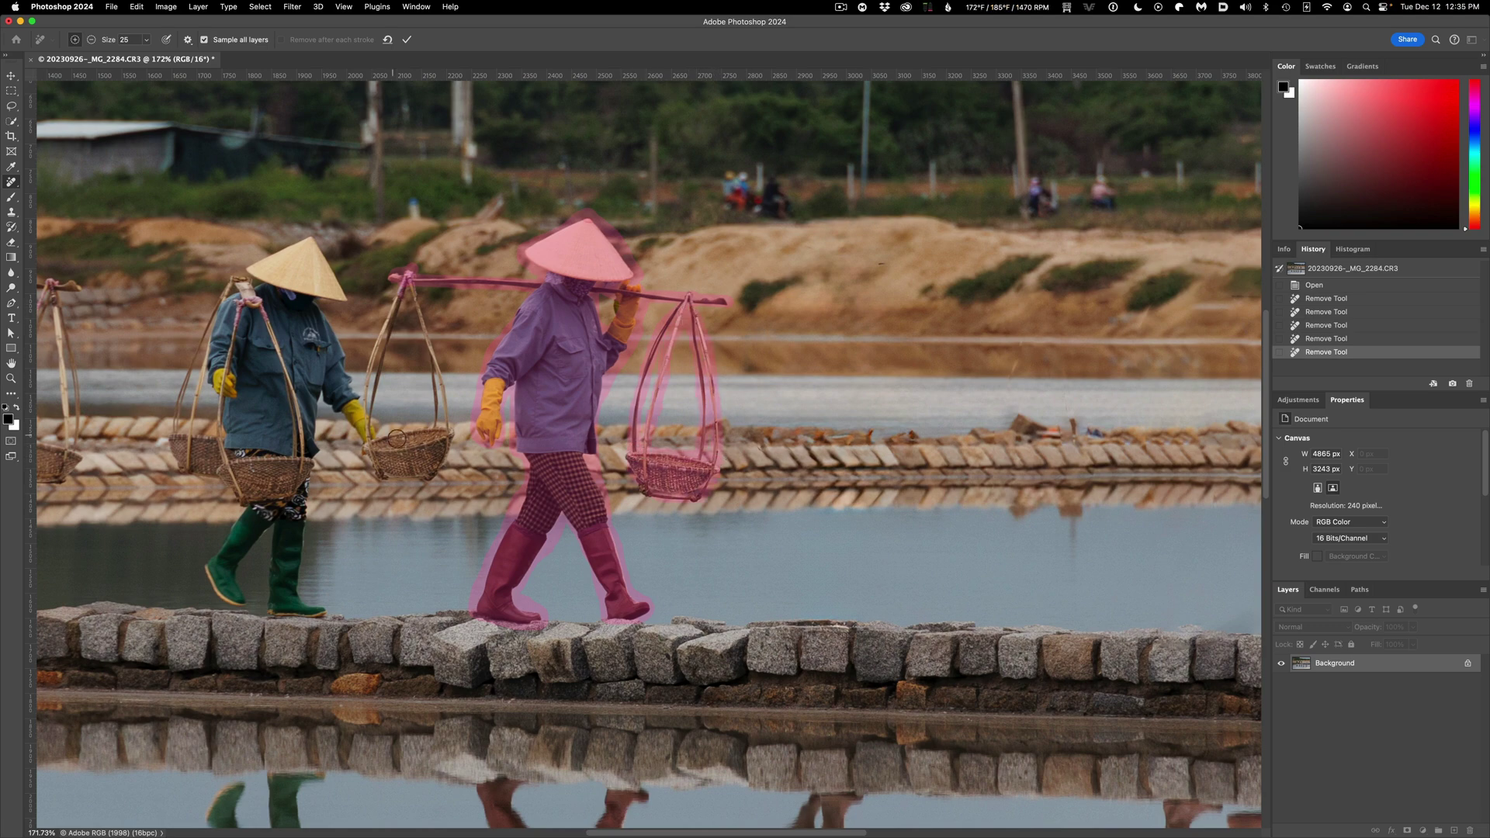
pyautogui.moveTo(401, 438)
pyautogui.mouseDown()
pyautogui.moveTo(381, 462)
pyautogui.moveTo(395, 426)
pyautogui.moveTo(372, 422)
pyautogui.moveTo(405, 284)
pyautogui.moveTo(439, 379)
pyautogui.moveTo(382, 441)
pyautogui.moveTo(389, 338)
pyautogui.moveTo(406, 335)
pyautogui.moveTo(372, 444)
pyautogui.mouseUp()
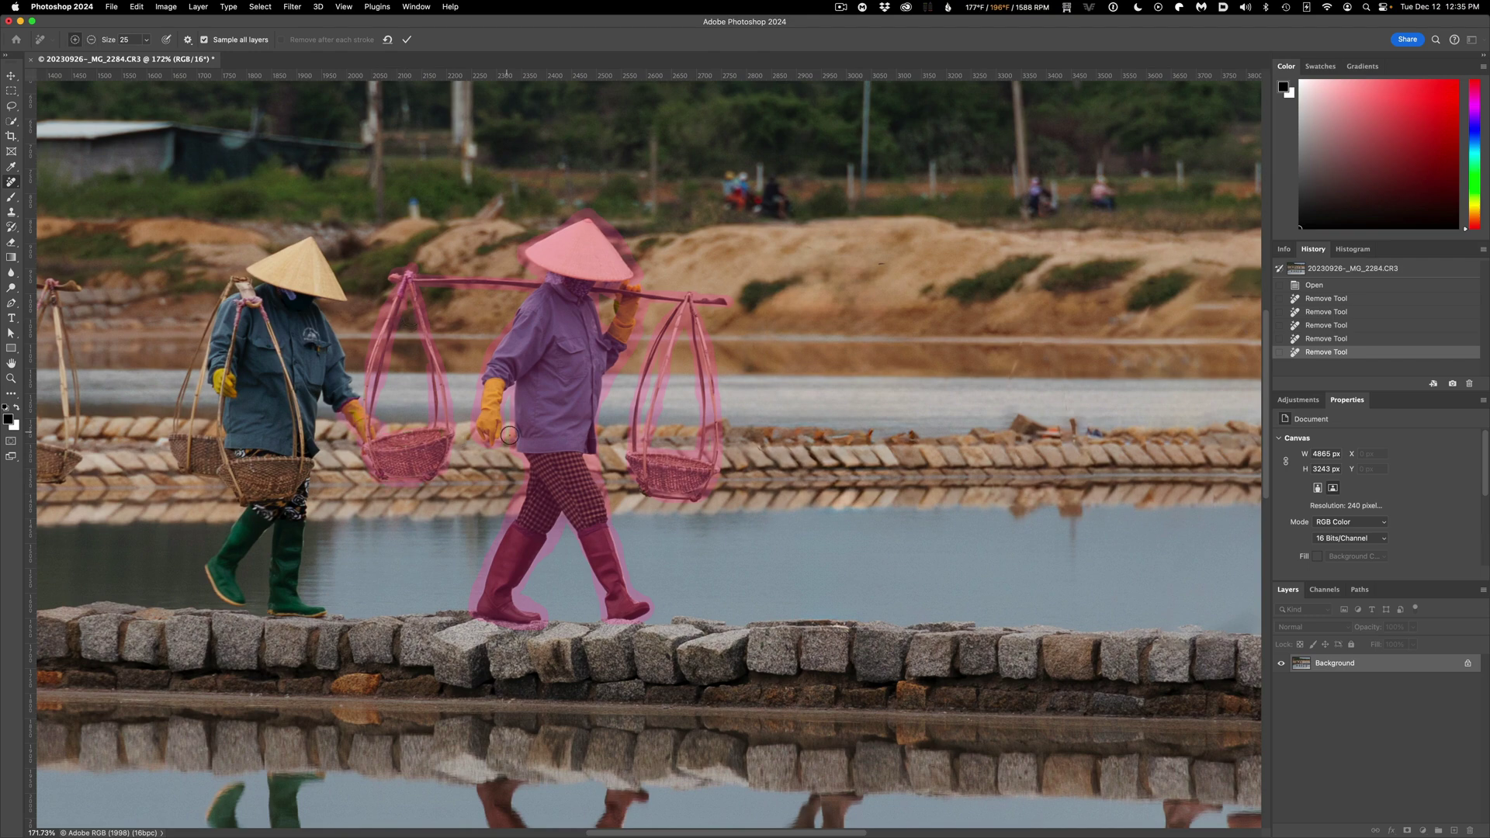
pyautogui.press('Return')
# Remove the next worker, from hat to boots.
pyautogui.hscroll(-5, 716, 443)
pyautogui.moveTo(521, 241)
pyautogui.mouseDown()
pyautogui.moveTo(630, 279)
pyautogui.moveTo(585, 528)
pyautogui.moveTo(546, 583)
pyautogui.moveTo(544, 514)
pyautogui.moveTo(514, 551)
pyautogui.moveTo(490, 553)
pyautogui.moveTo(512, 393)
pyautogui.moveTo(494, 296)
pyautogui.moveTo(536, 244)
pyautogui.mouseUp()
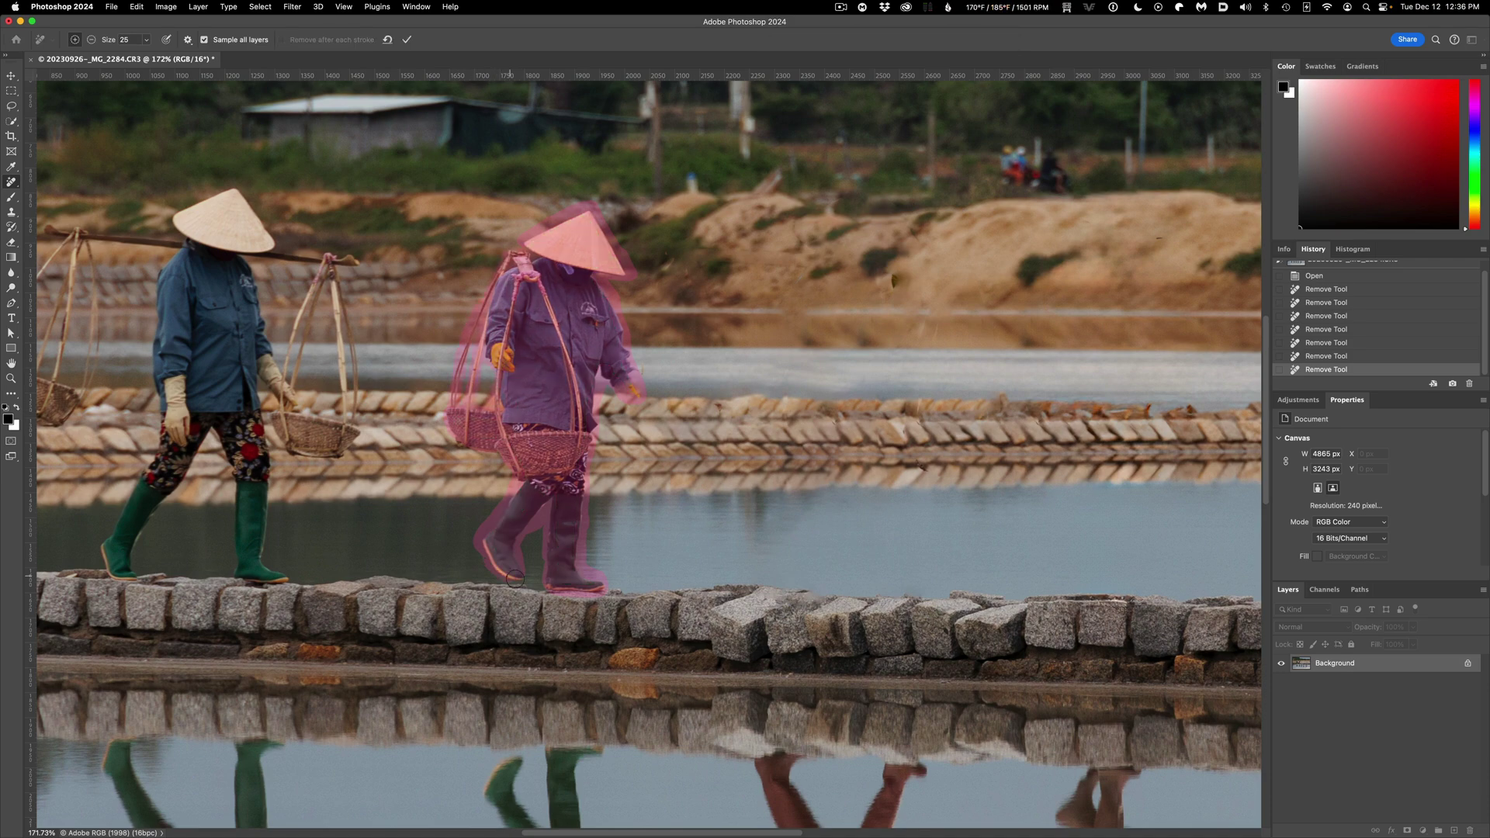
pyautogui.press('Return')
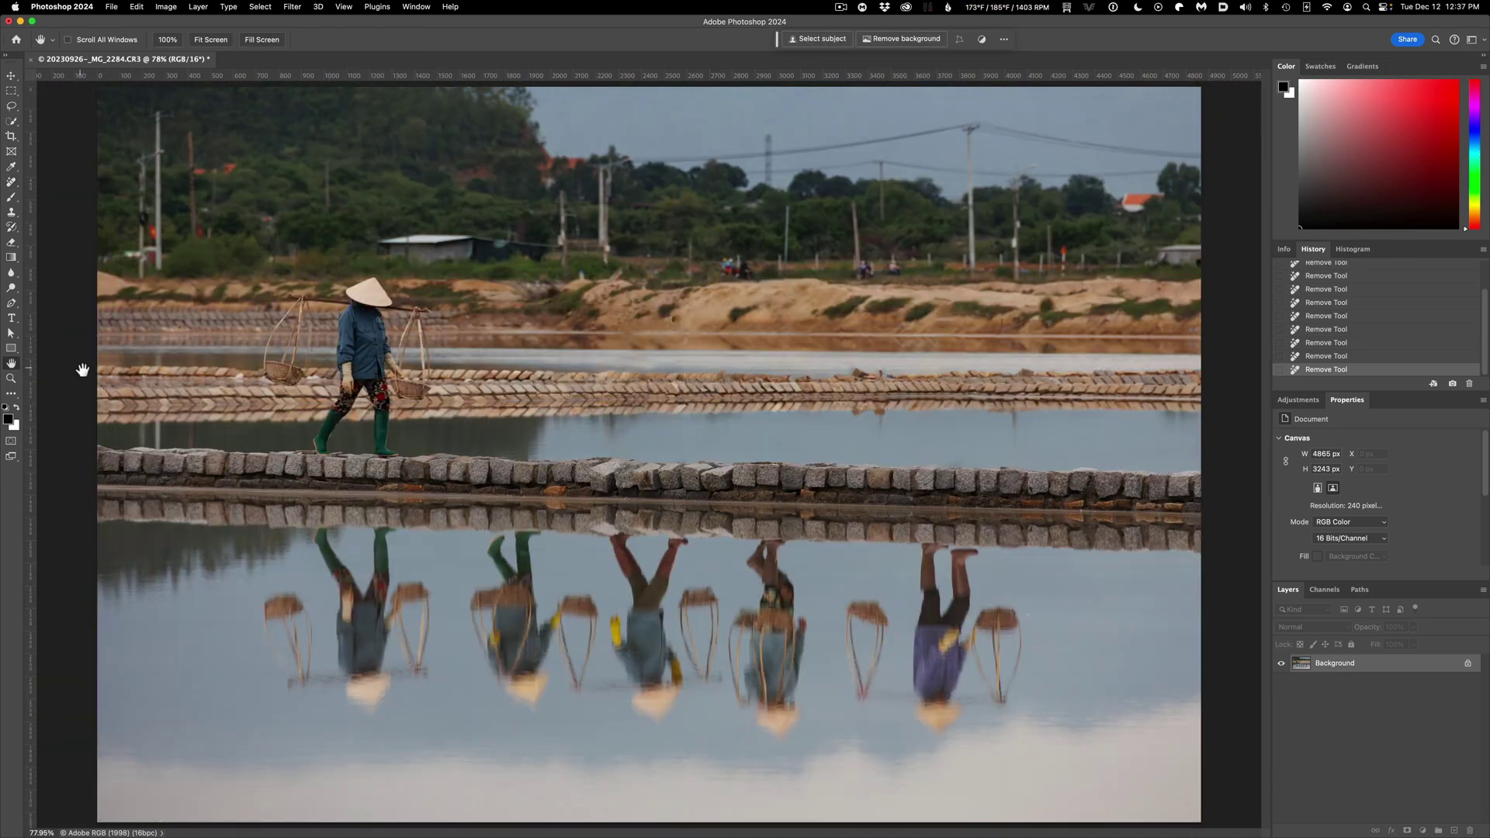
# Fit the salt-field photo on screen and compare the original snapshot against the final removal state.
pyautogui.doubleClick(11, 363)
pyautogui.scroll(10, 1451, 349)
pyautogui.click(1363, 270)
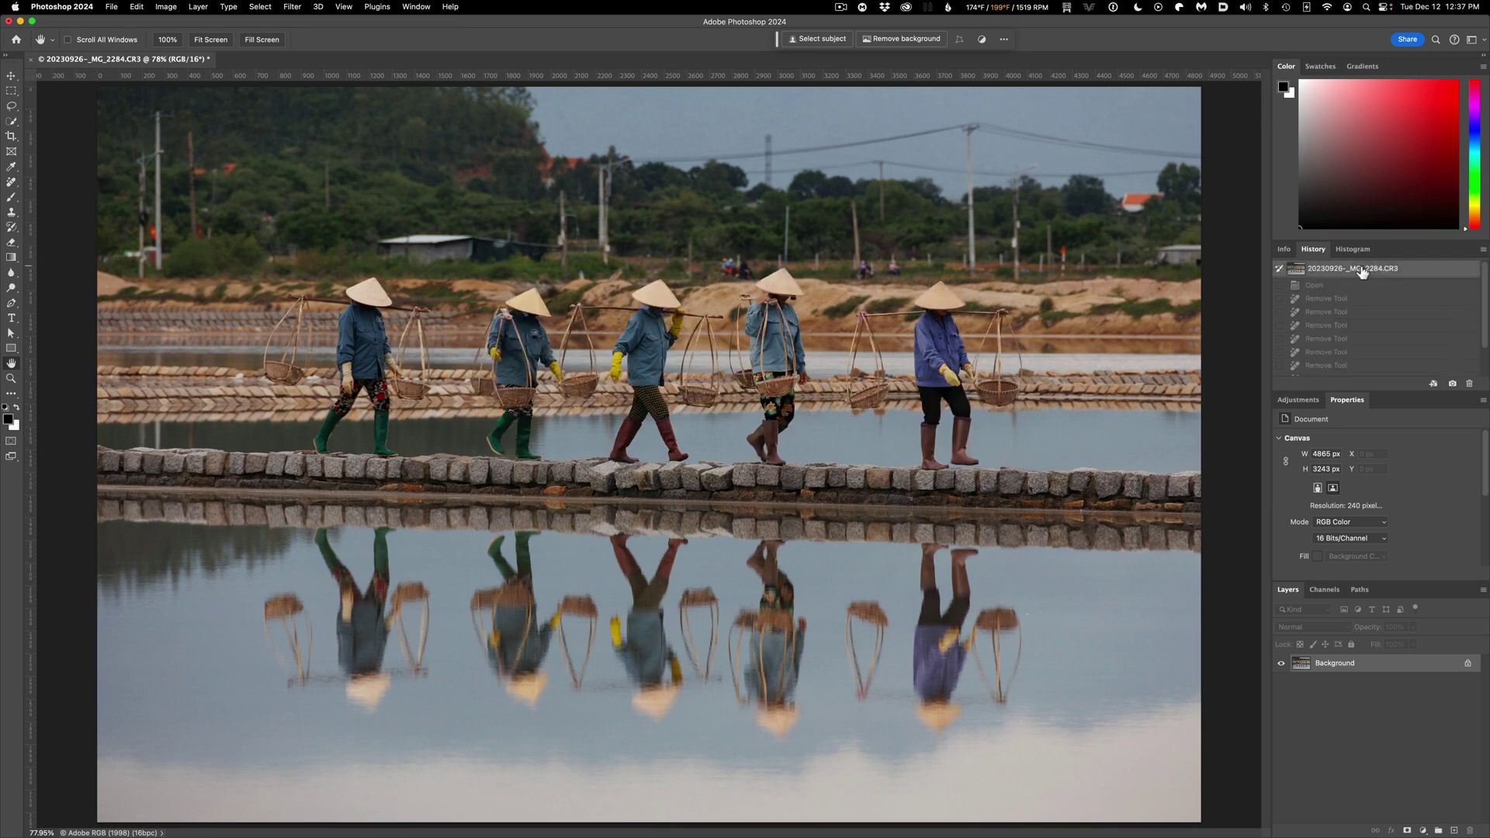
pyautogui.scroll(-10, 1359, 283)
pyautogui.click(1350, 369)
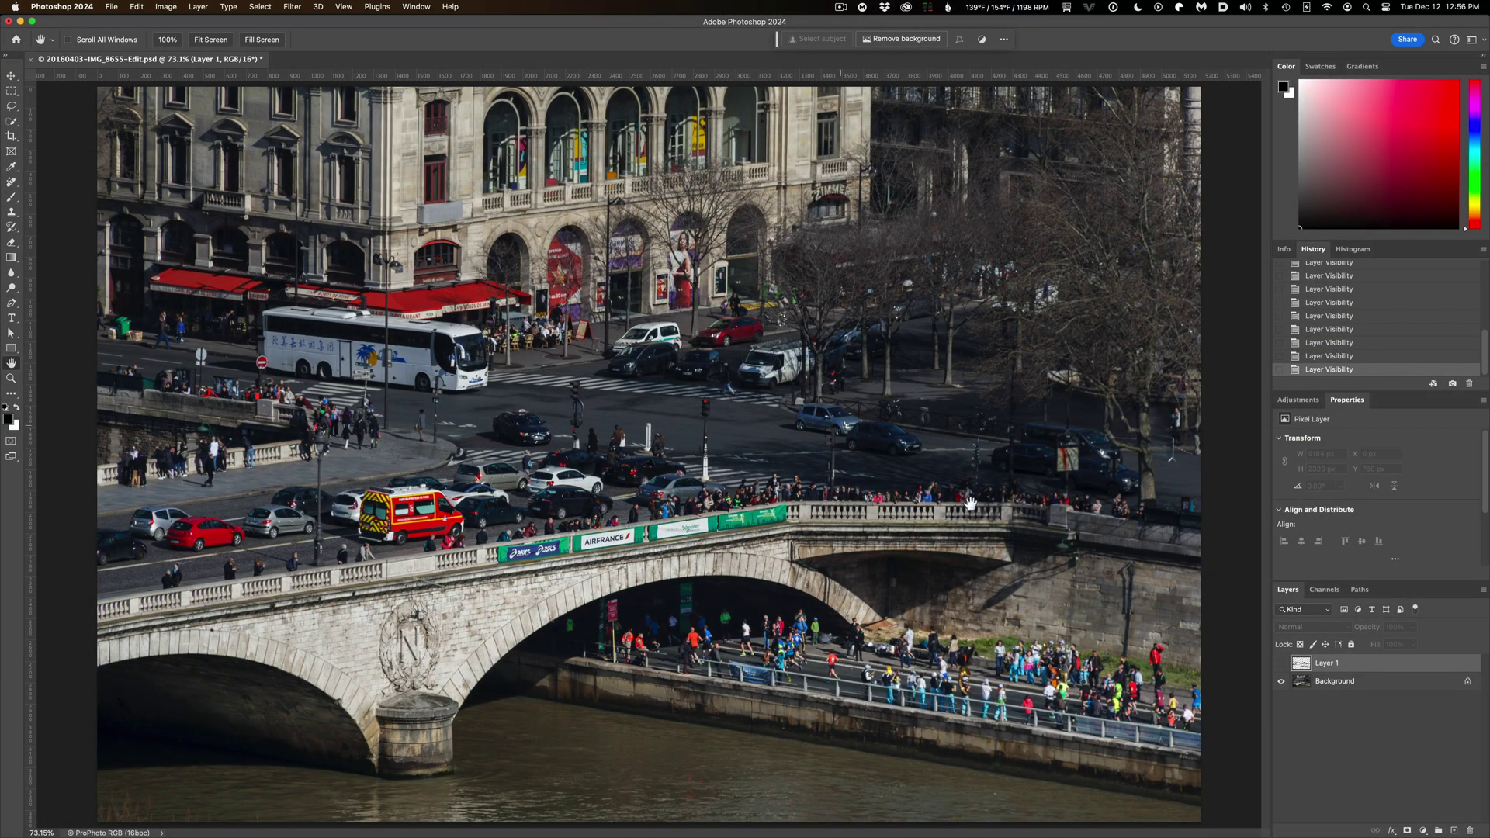
# Make Layer 1 visible and compare it on and off on the bridge at 100%.
pyautogui.click(1282, 663)
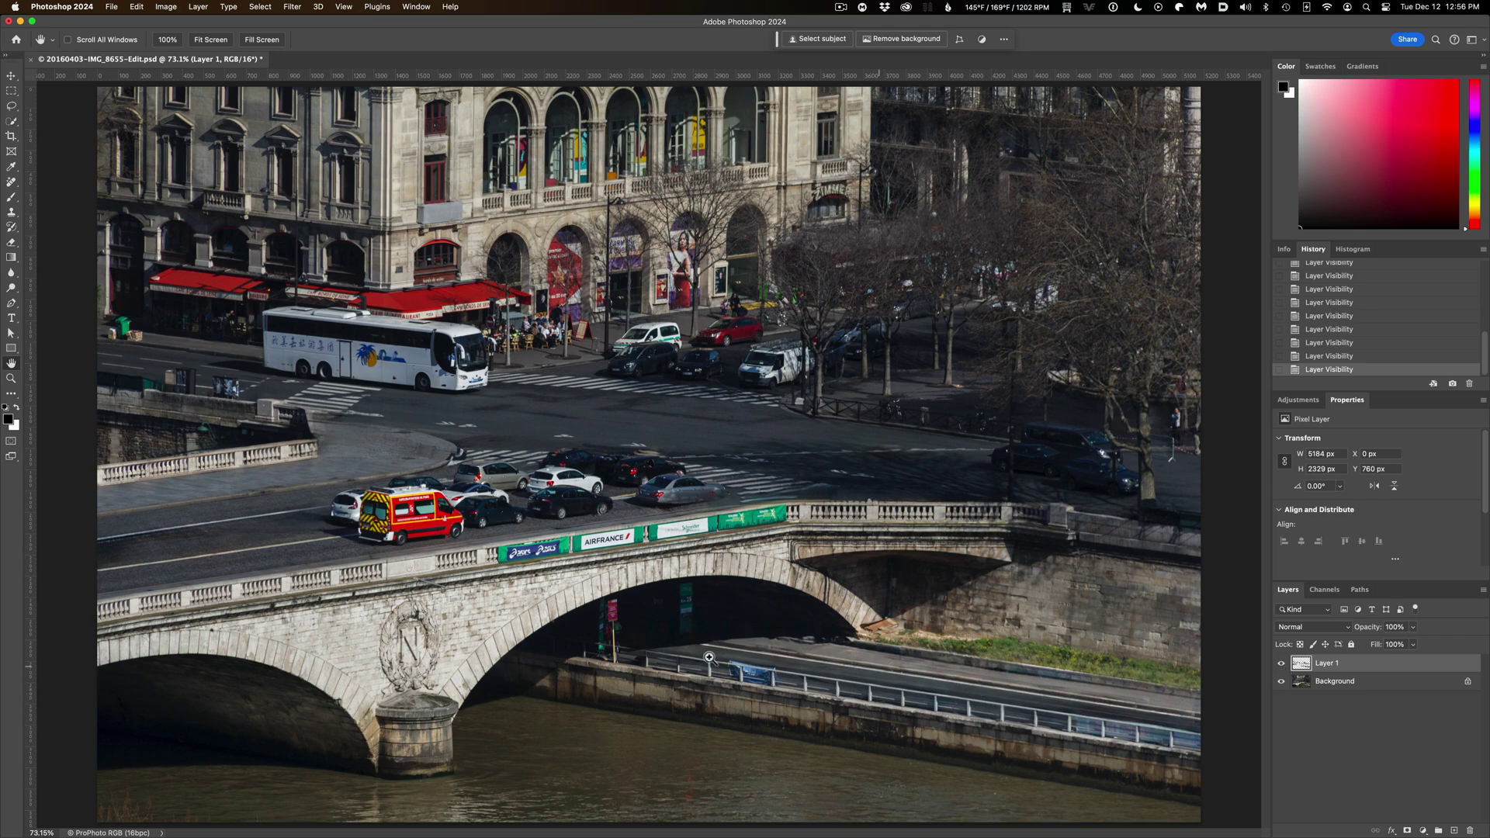
pyautogui.click(293, 574)
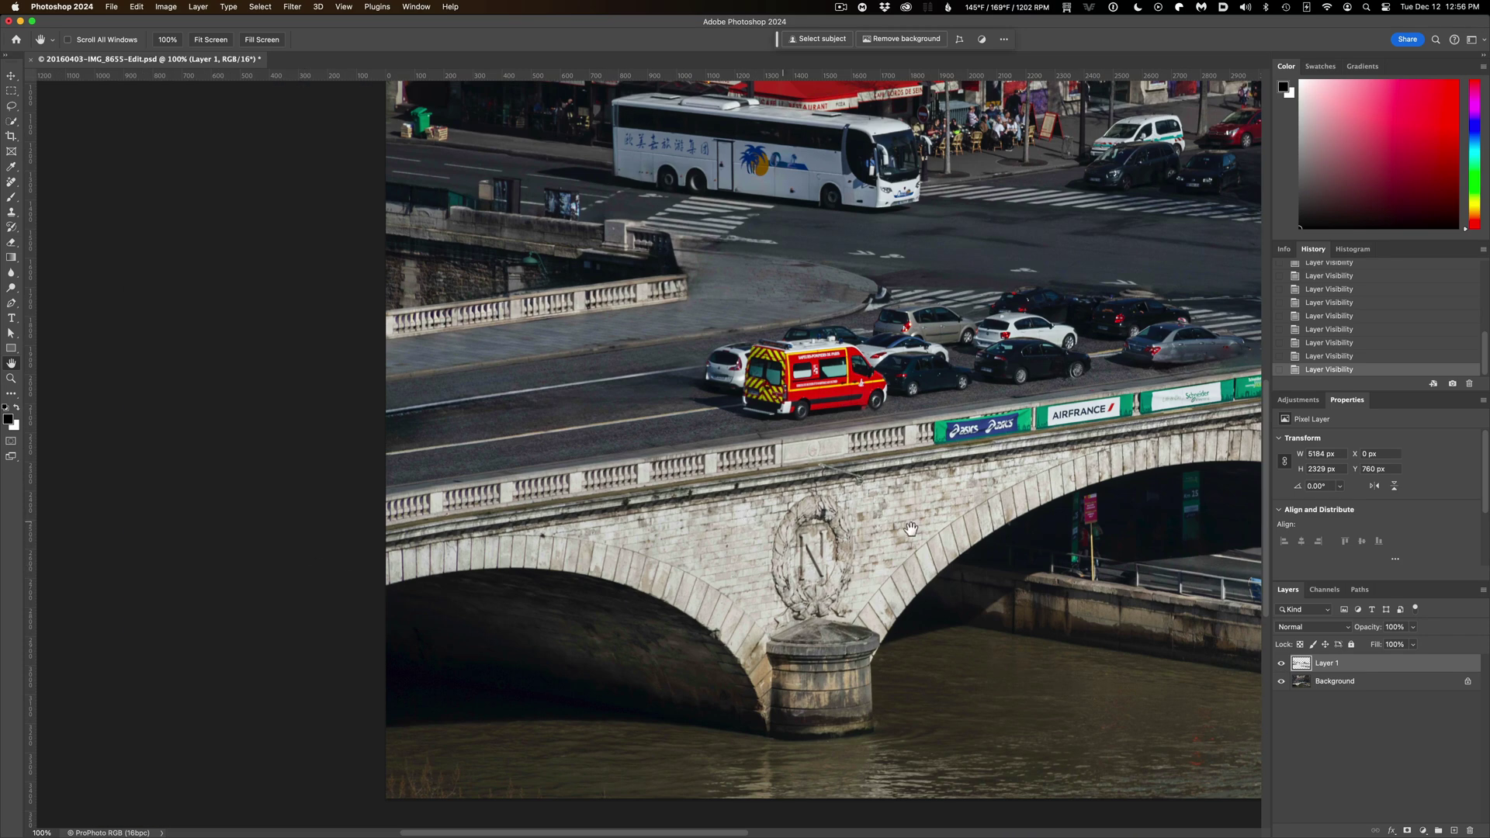
pyautogui.click(1281, 663)
pyautogui.click(1282, 664)
# Compare Layer 1 on and off over the riverside walkway, leaving it visible and fitted to screen.
pyautogui.moveTo(993, 588); pyautogui.dragTo(296, 560)
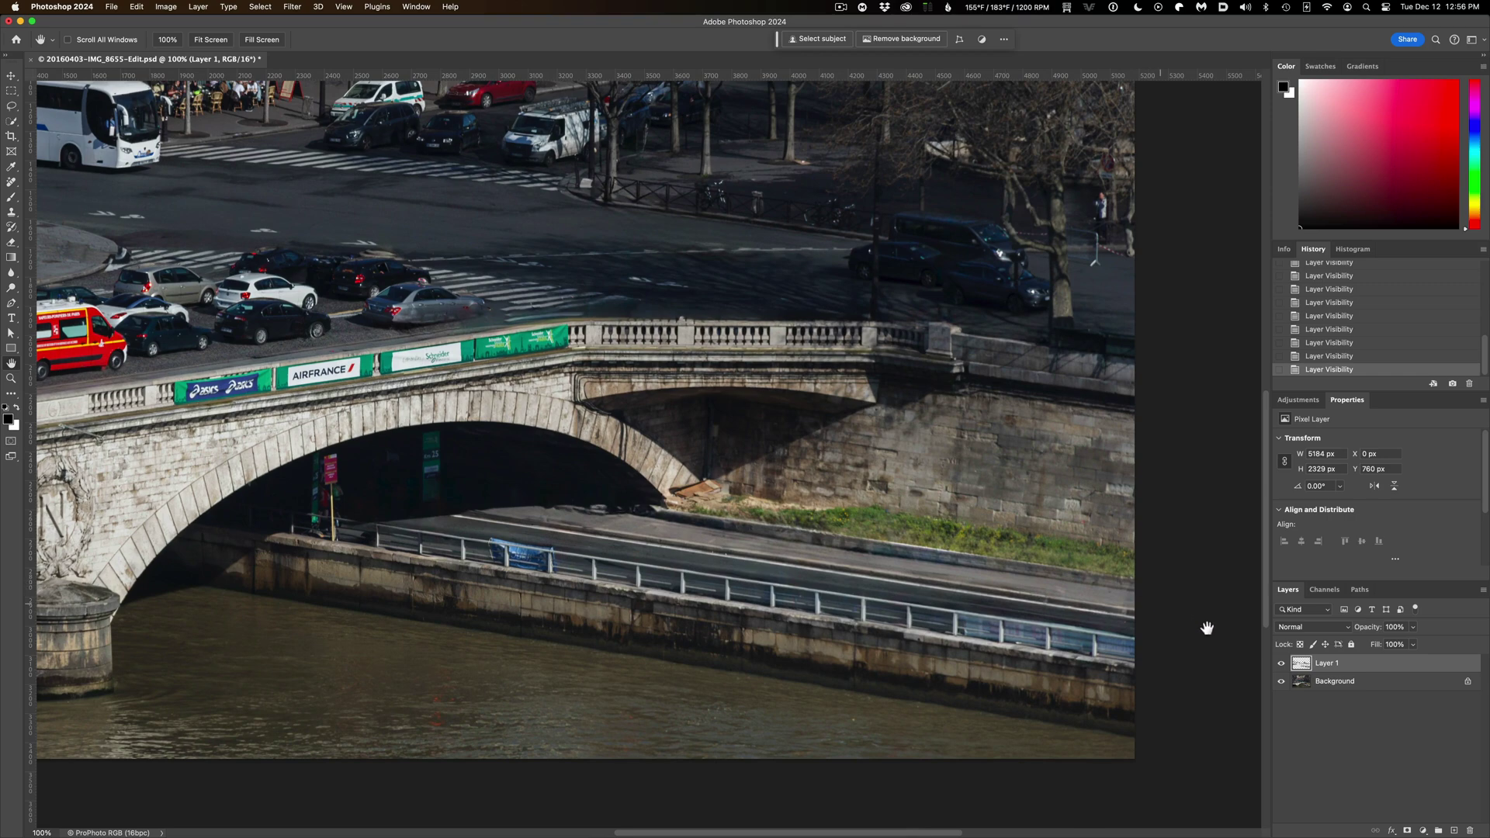
pyautogui.click(1283, 665)
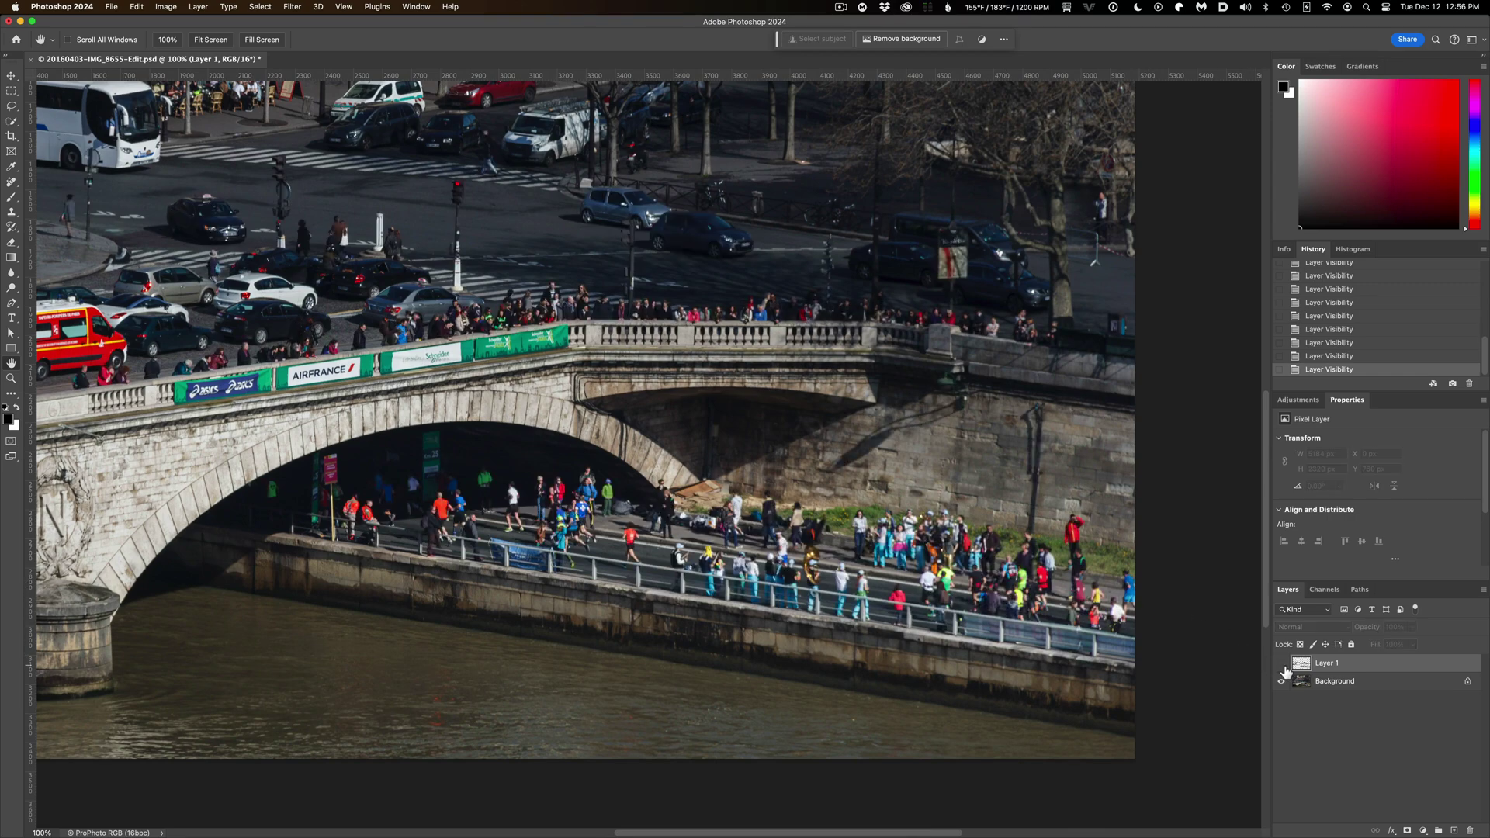
pyautogui.click(1283, 665)
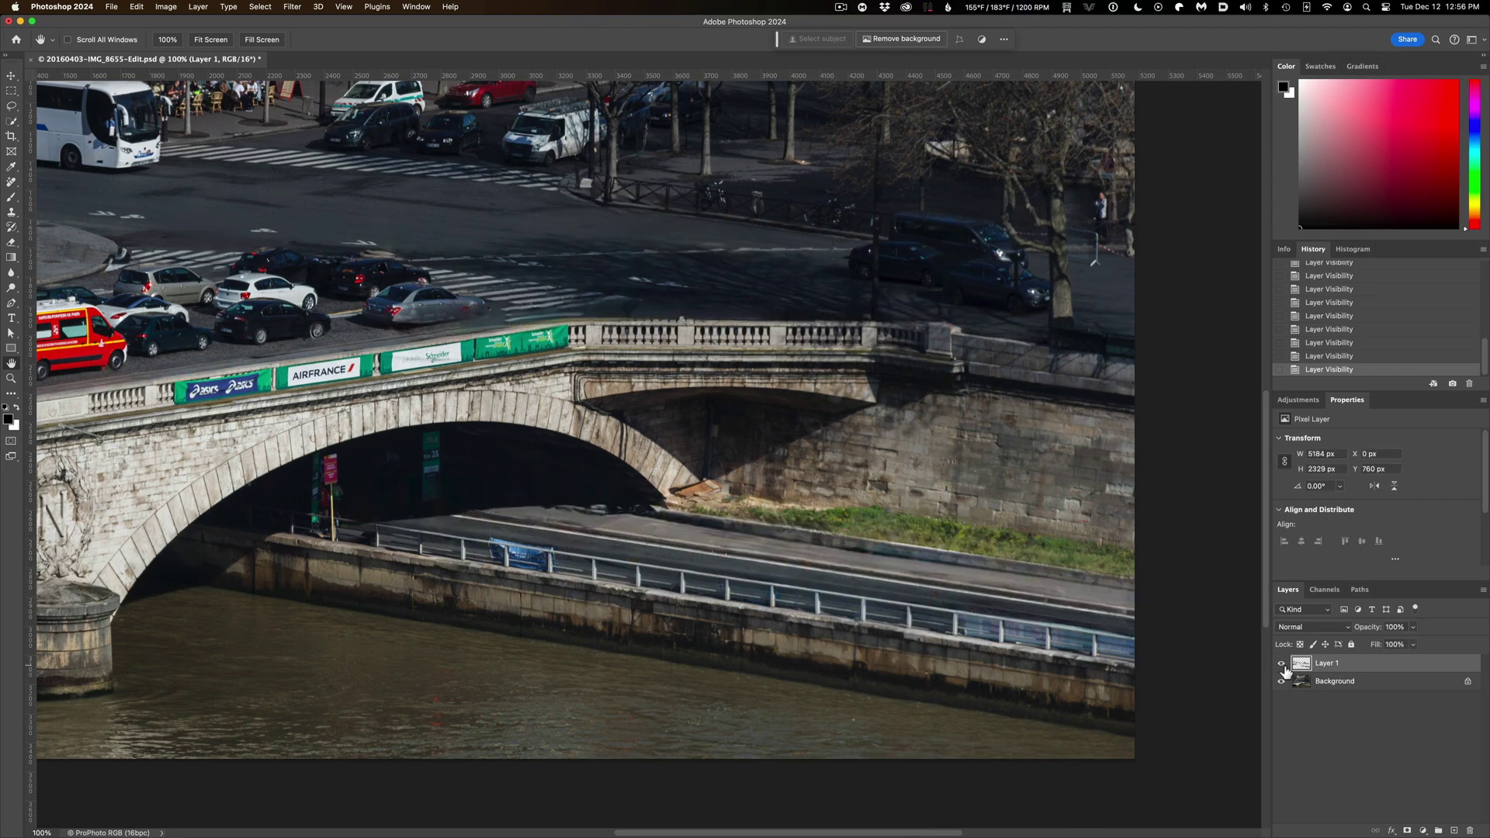
pyautogui.click(1283, 666)
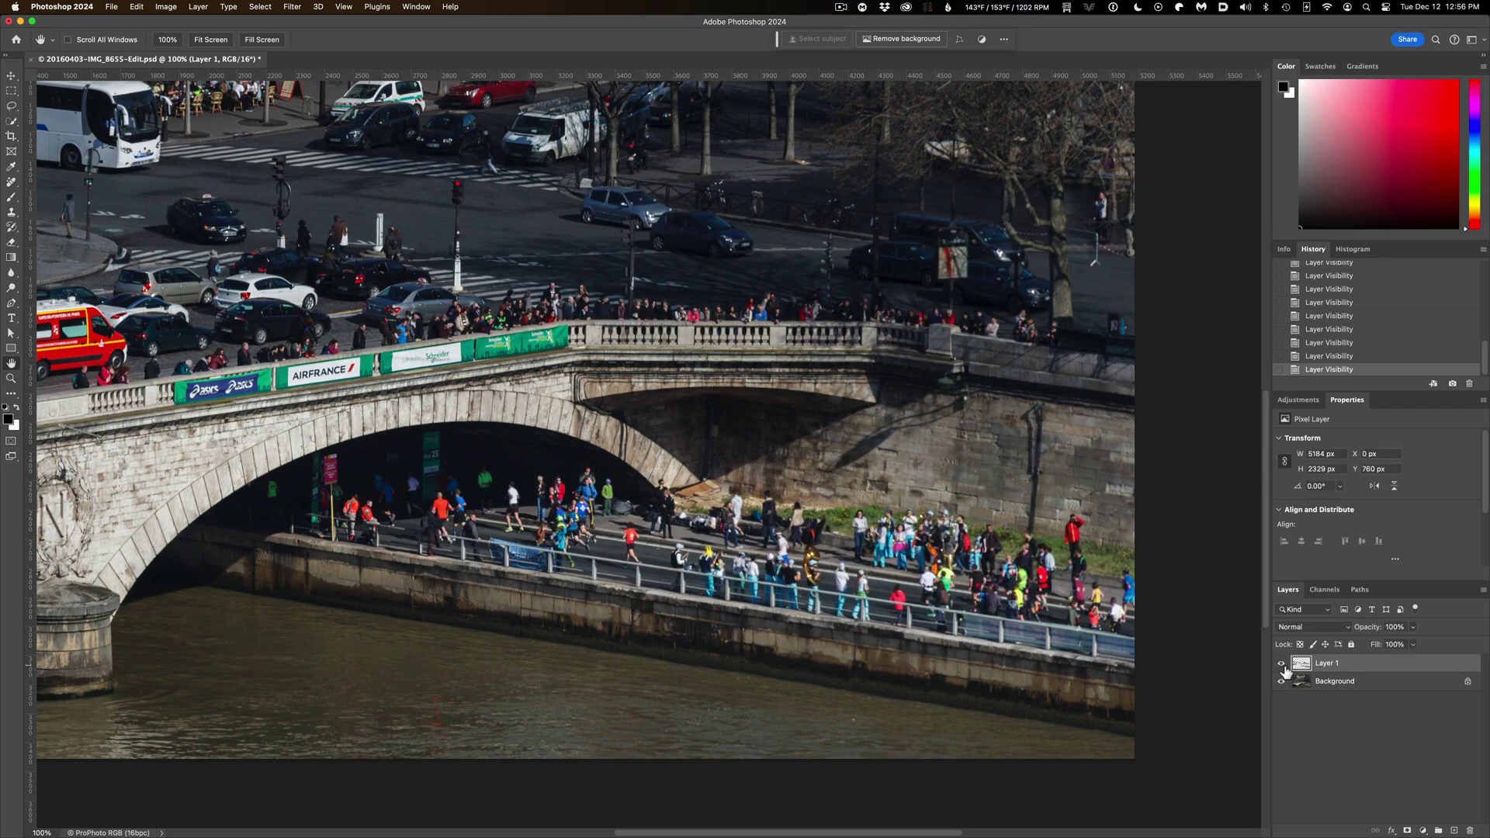
pyautogui.click(1283, 666)
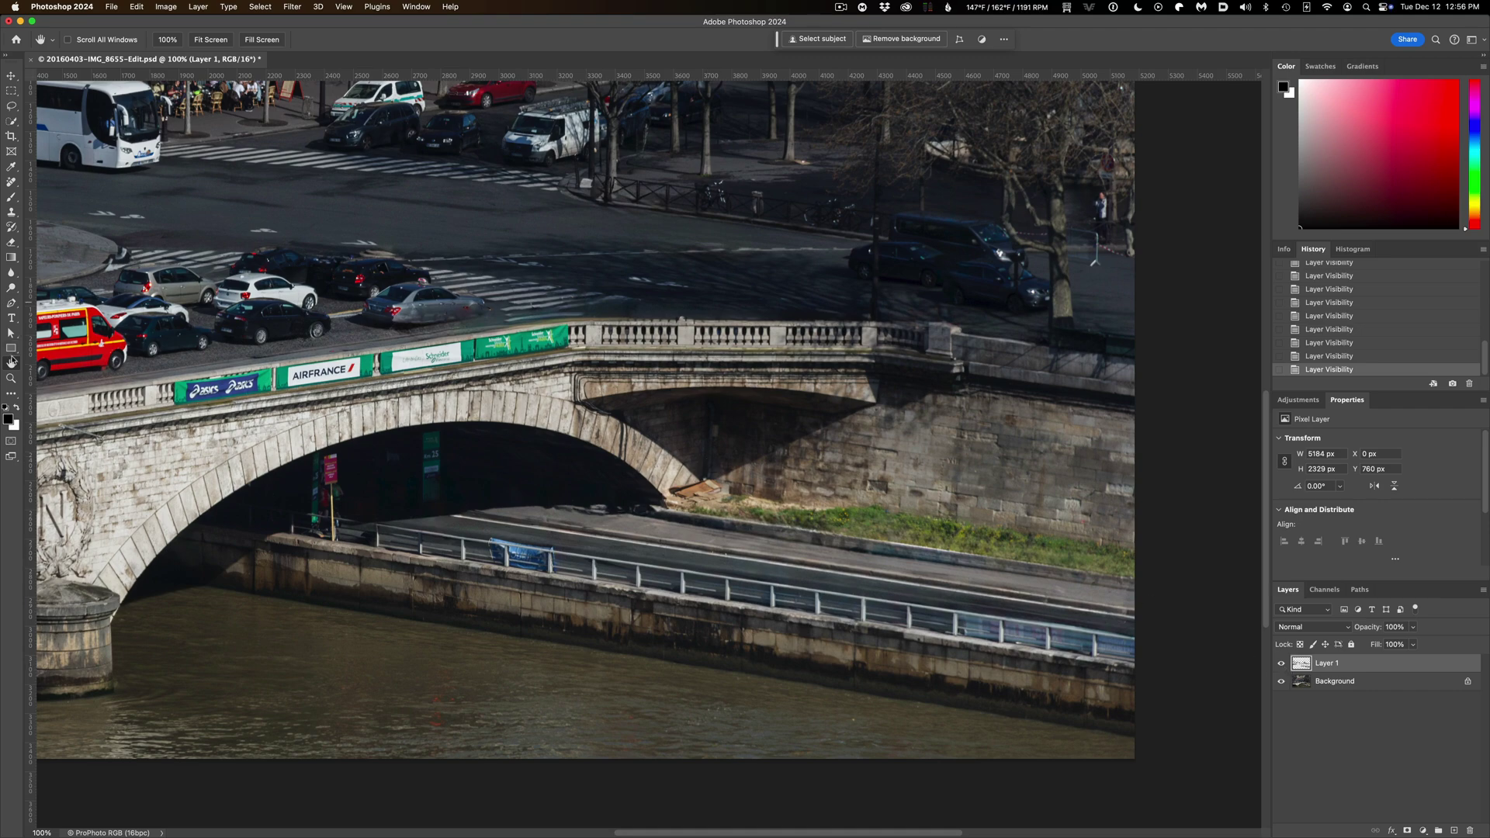
pyautogui.doubleClick(11, 363)
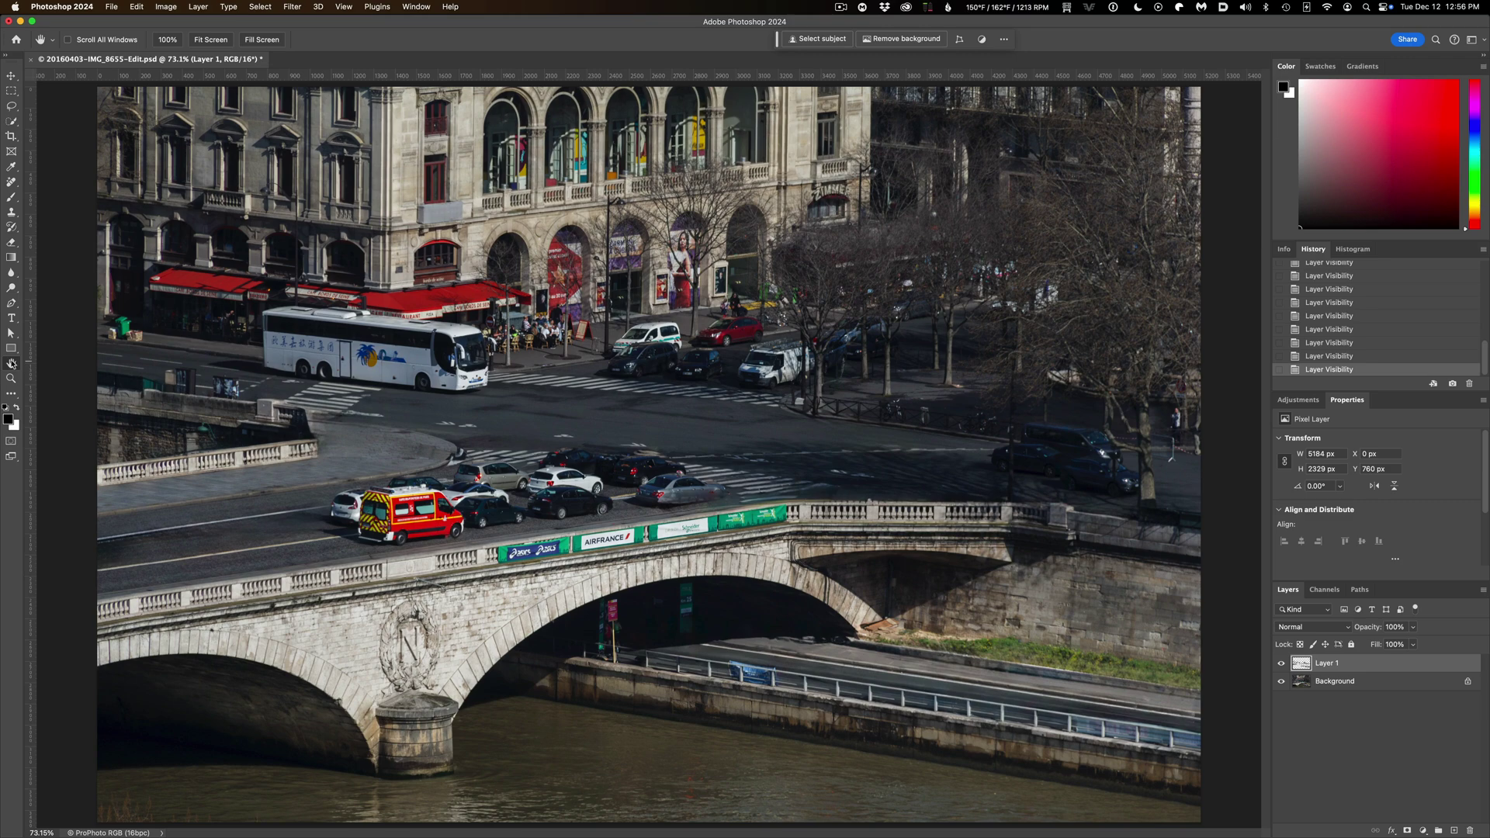